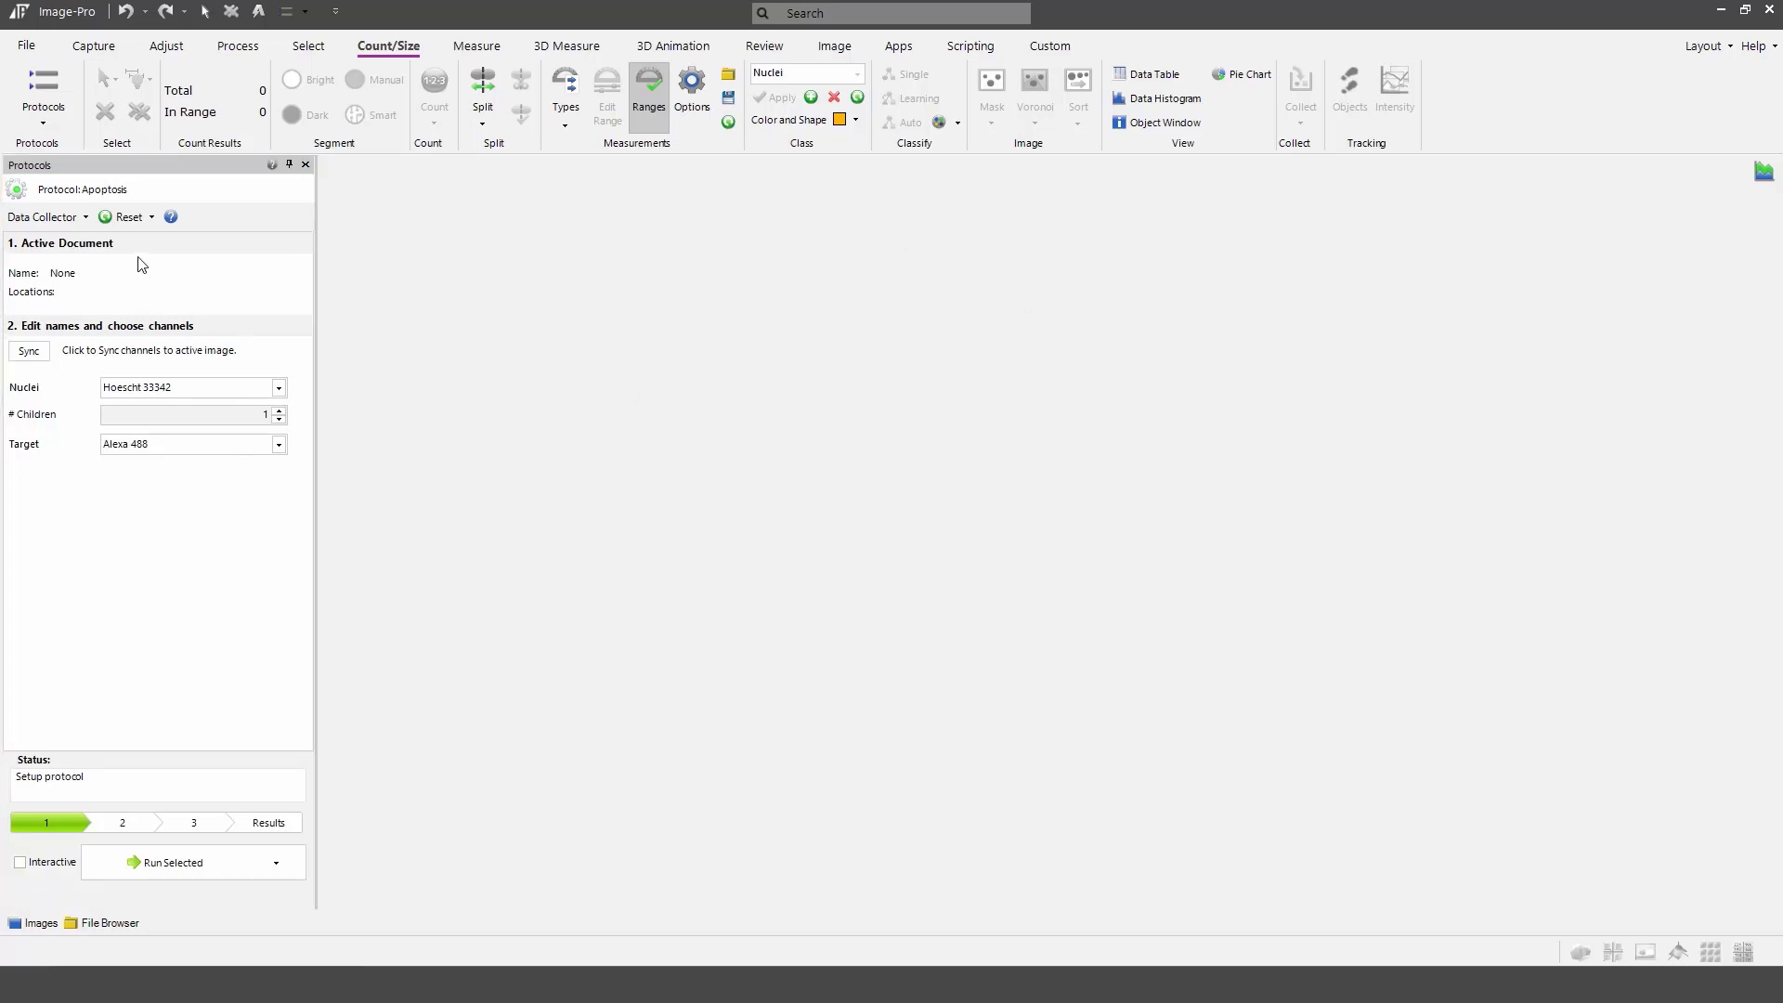
Step: Load the Apoptosis protocol's demo image and view wells A2 and A1, ending with well A3 active
{"action": "left_click", "coordinate": [152, 217]}
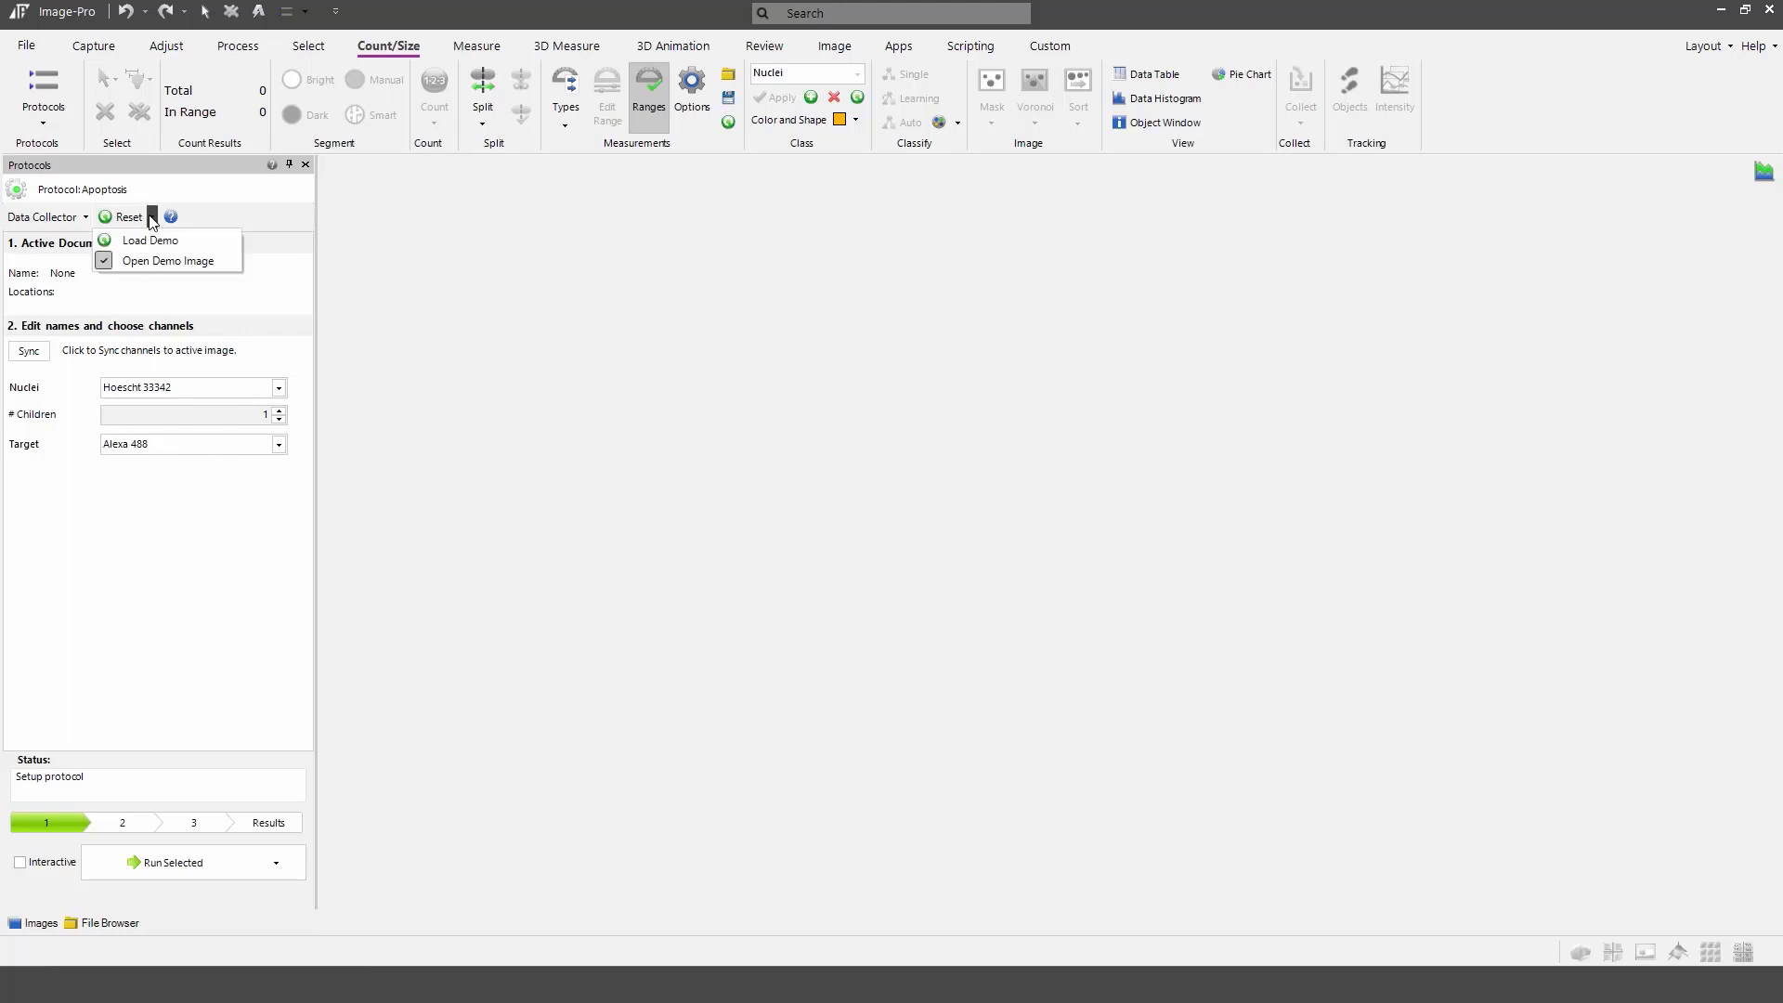
{"action": "left_click", "coordinate": [148, 239]}
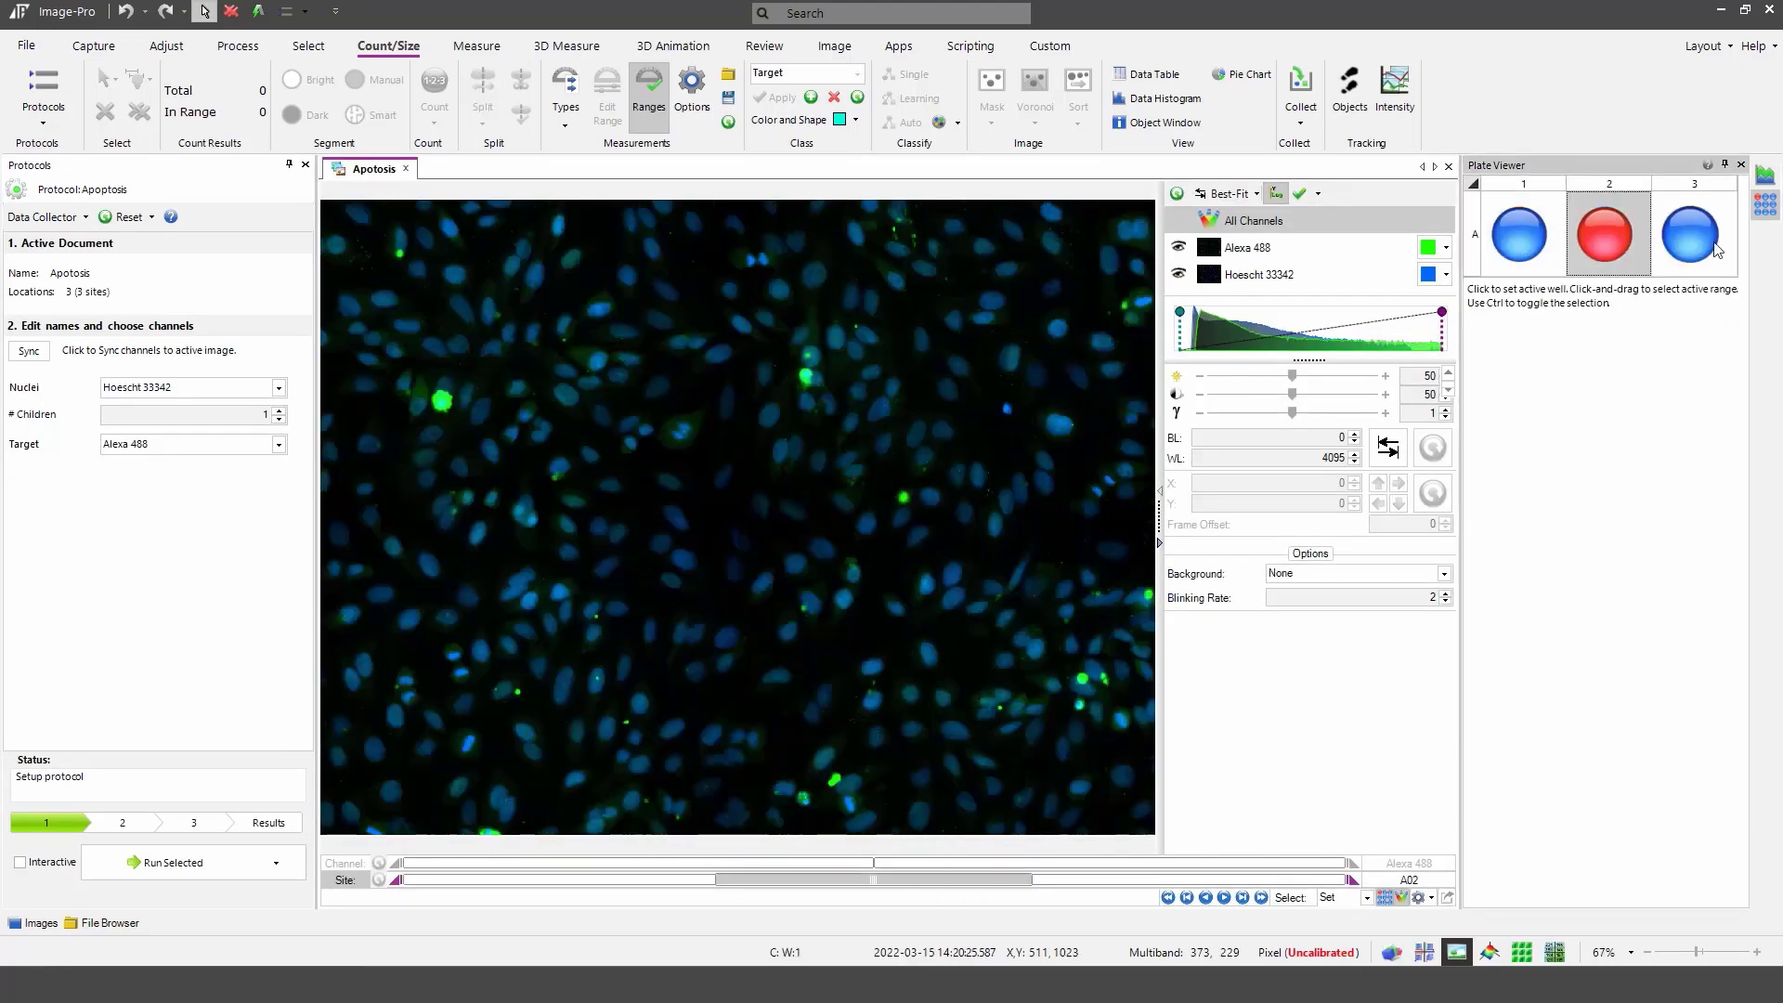
{"action": "left_click", "coordinate": [1610, 249]}
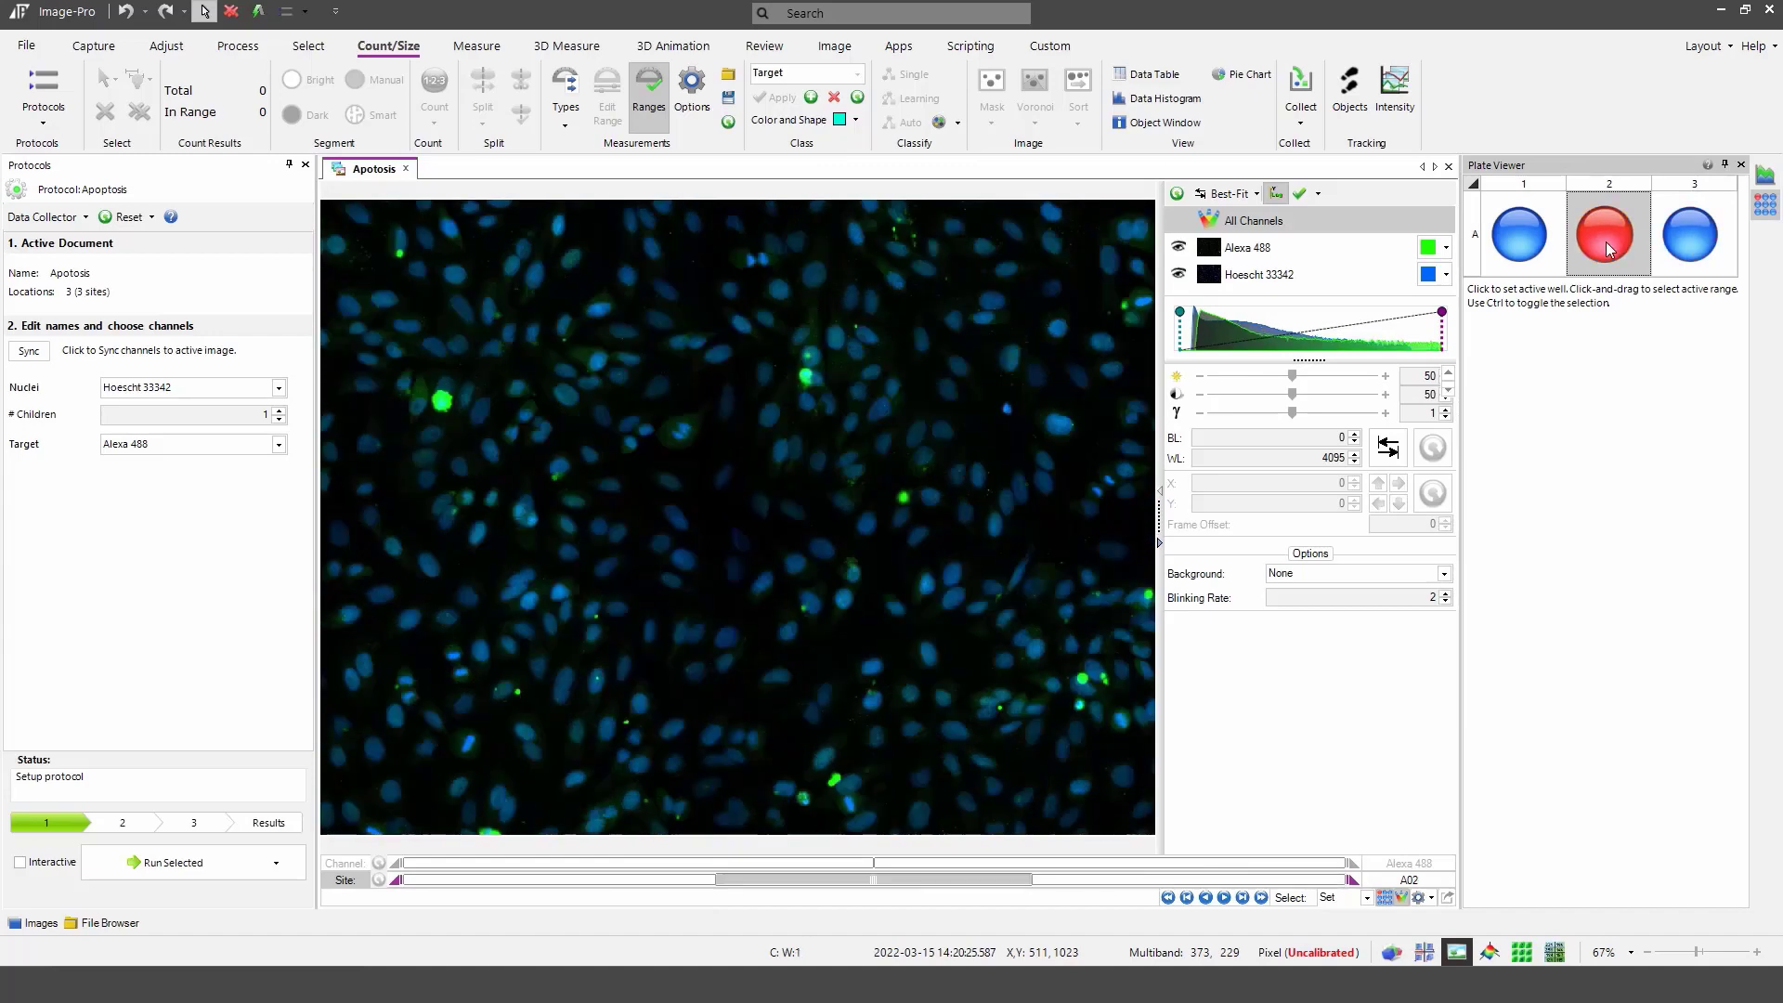
{"action": "left_click", "coordinate": [1519, 236]}
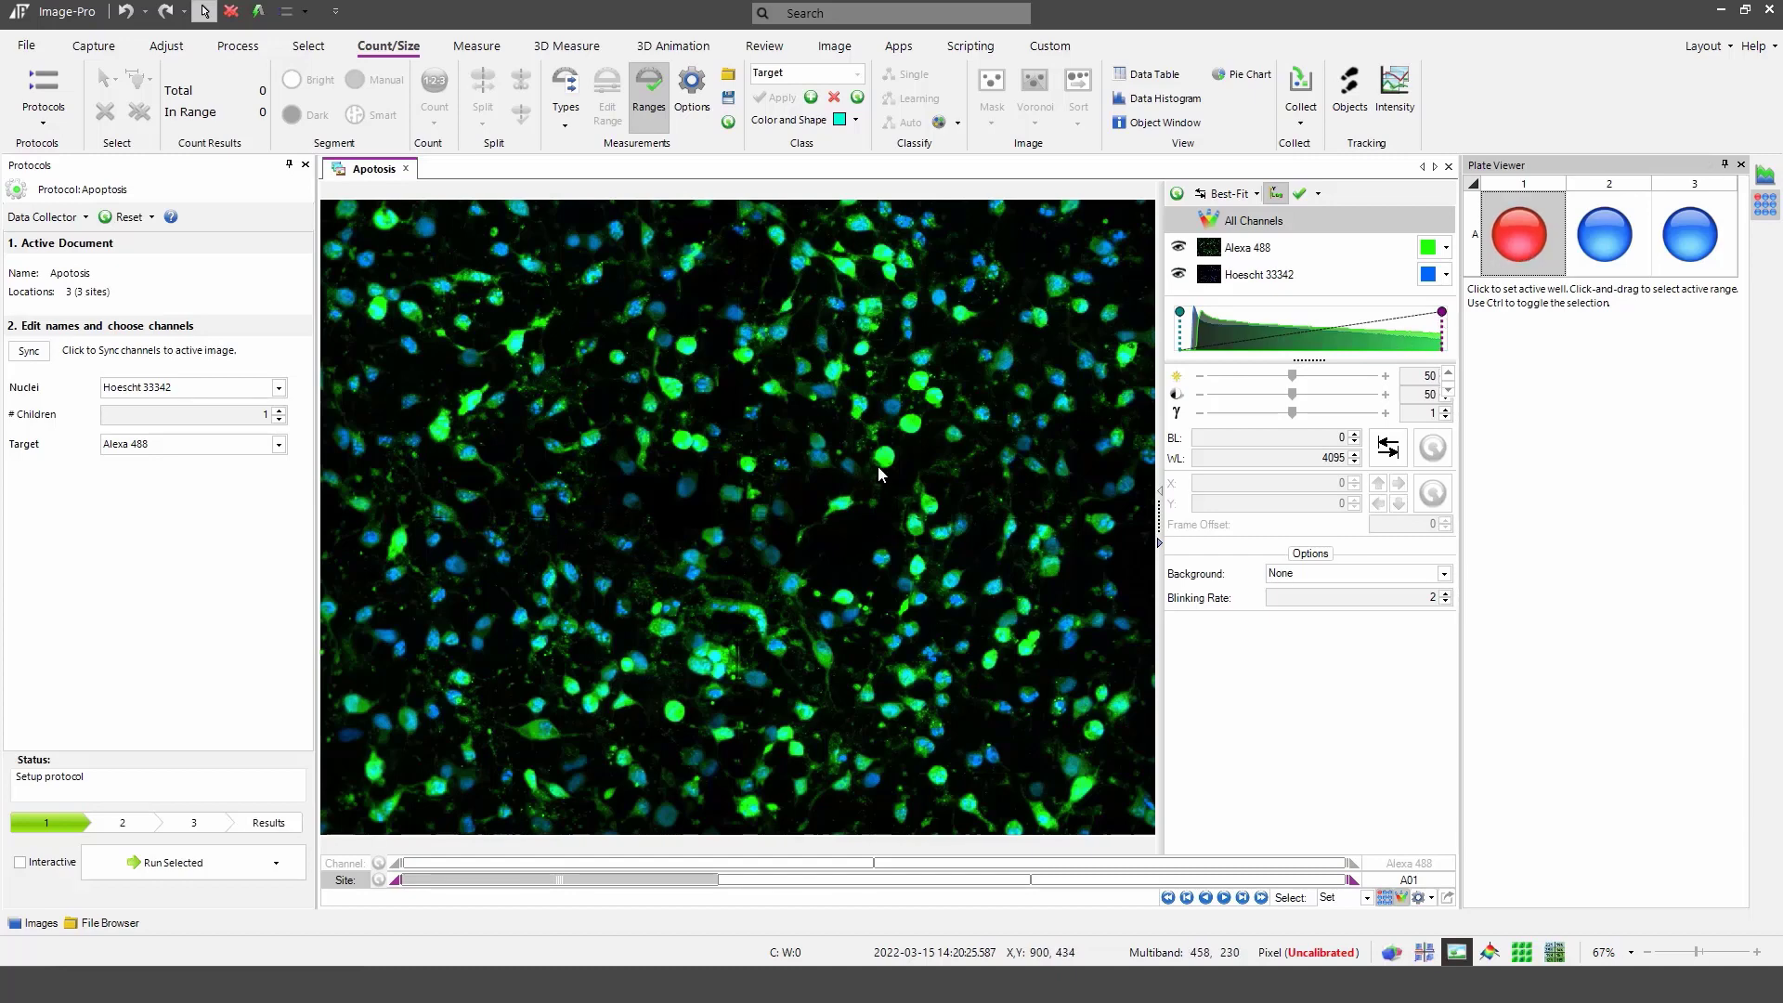
{"action": "left_click", "coordinate": [1657, 256]}
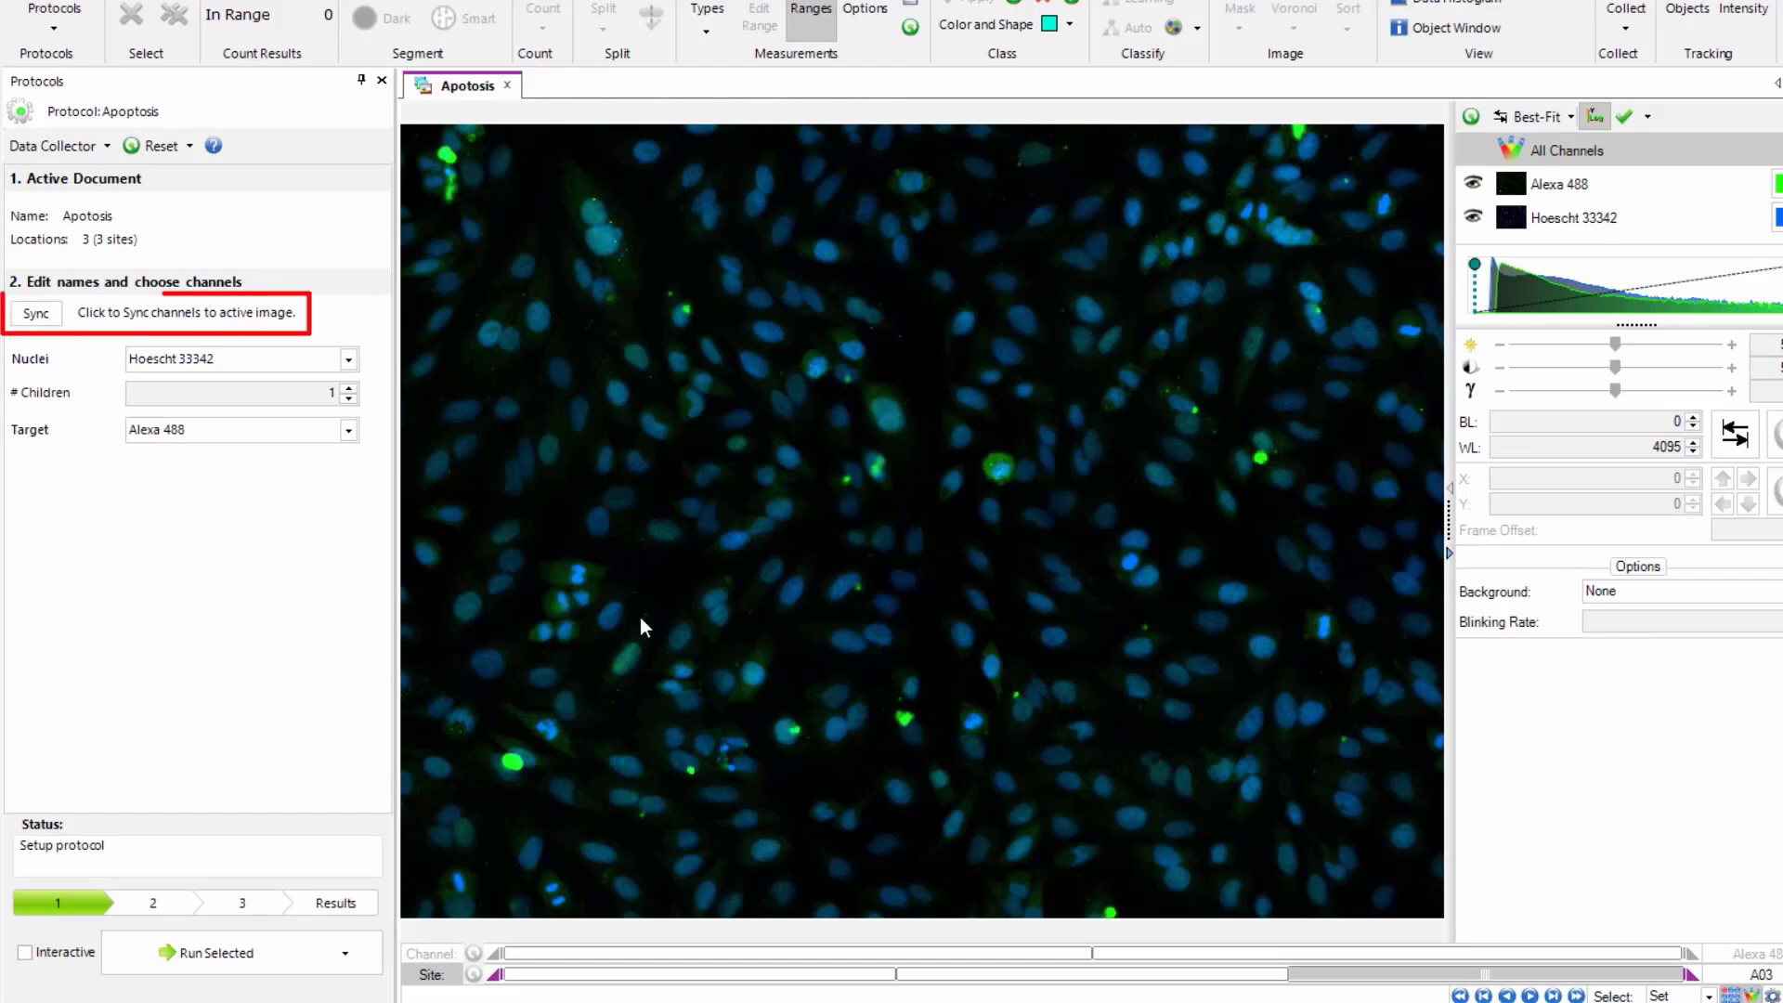
Step: Sync the channels to the active image, and assign Hoescht 33342 to Nuclei and Alexa 488 to Target
{"action": "left_click", "coordinate": [39, 314]}
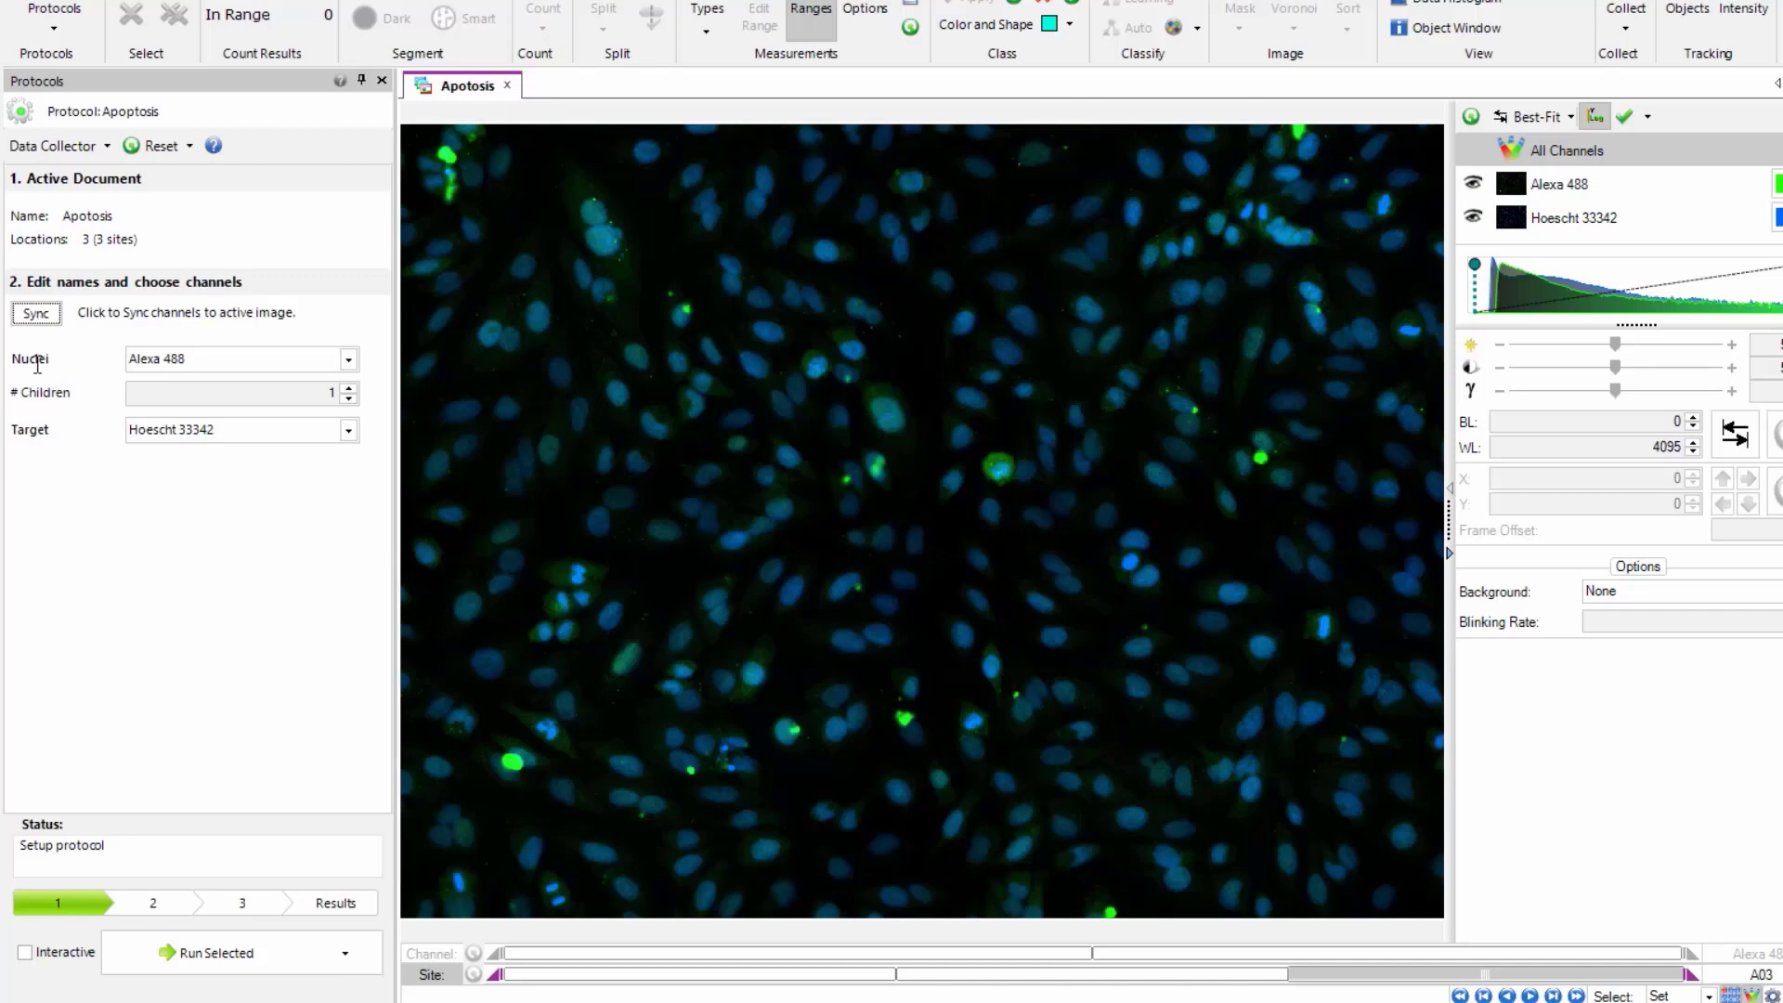
{"action": "left_click", "coordinate": [348, 359]}
{"action": "left_click", "coordinate": [293, 404]}
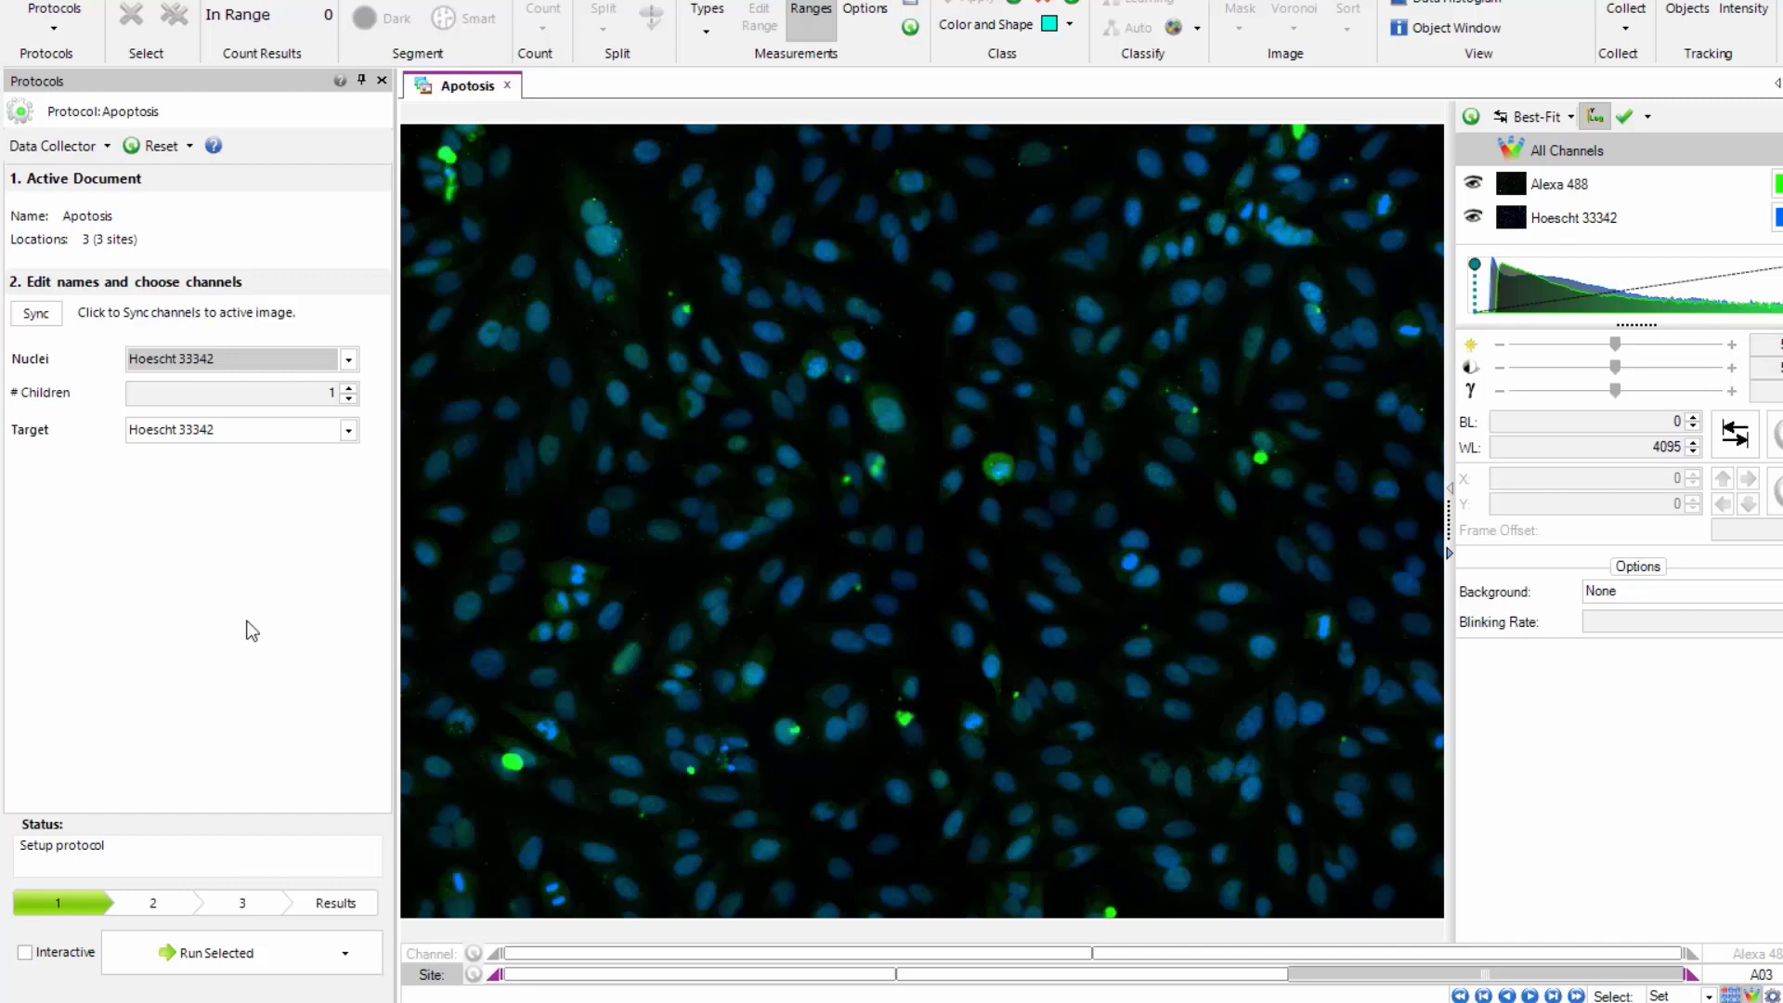
{"action": "left_click", "coordinate": [348, 431]}
{"action": "left_click", "coordinate": [307, 455]}
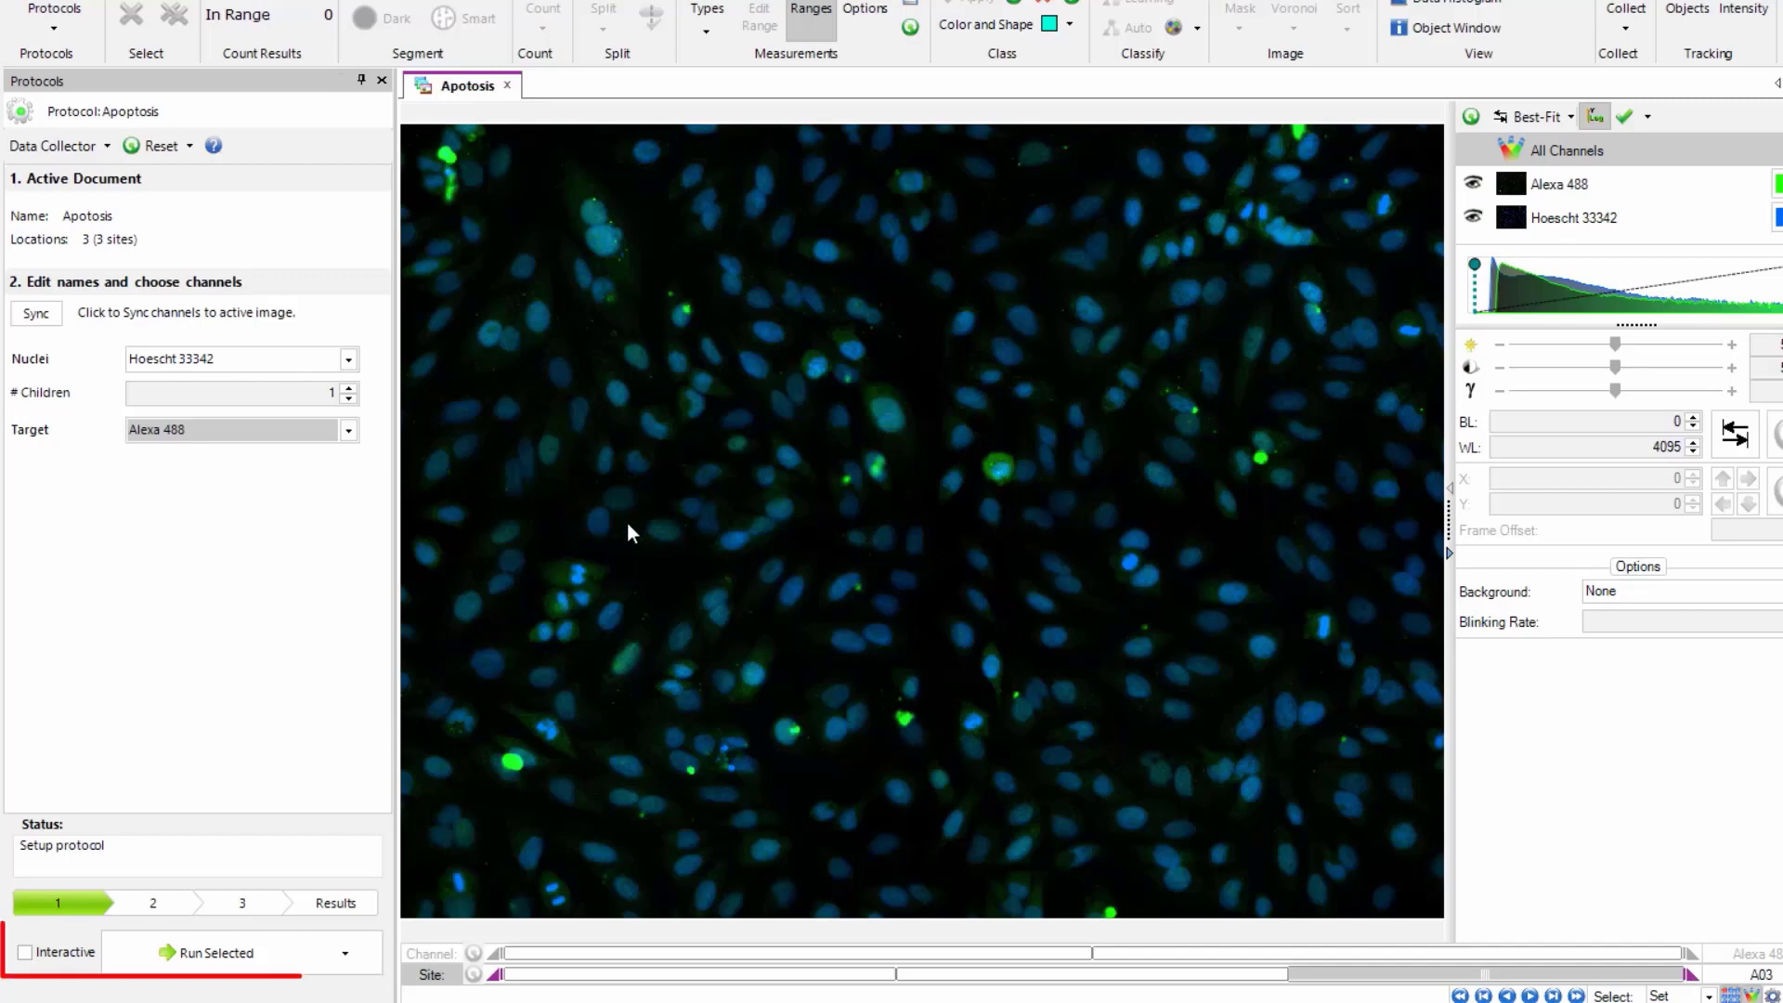
Step: Enable interactive mode for the protocol and advance to the nuclei segmentation setup
{"action": "left_click", "coordinate": [25, 953]}
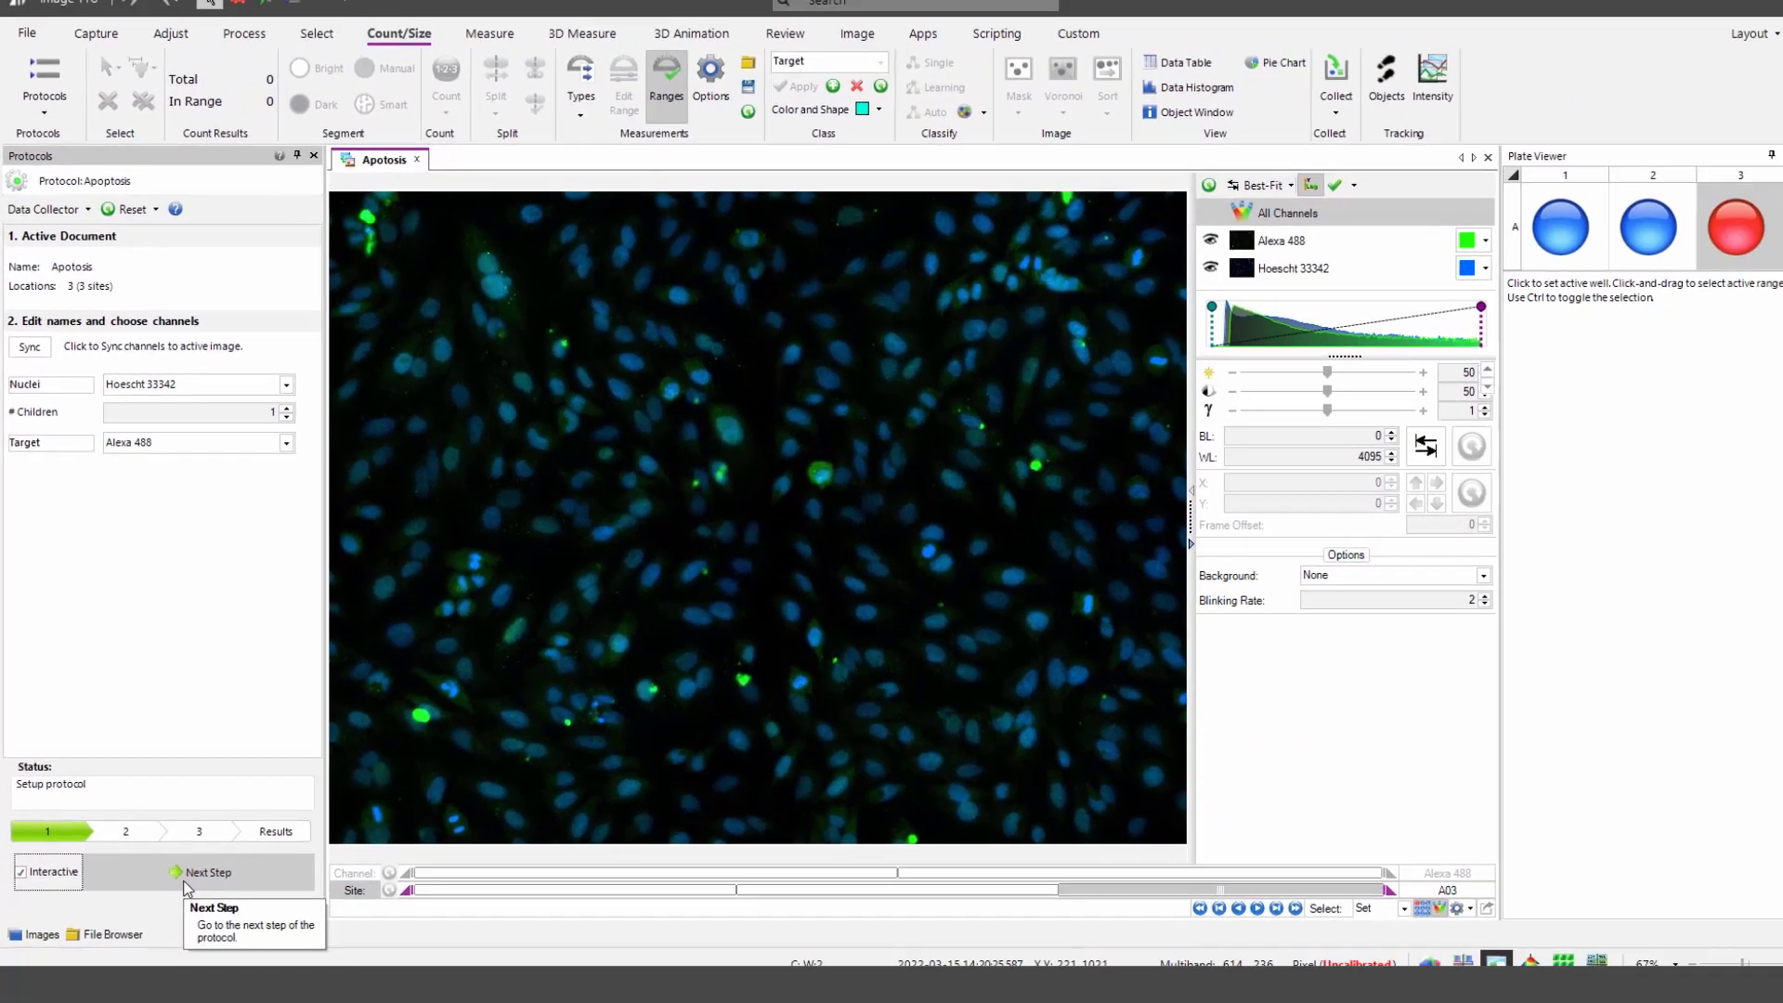
{"action": "left_click", "coordinate": [185, 881]}
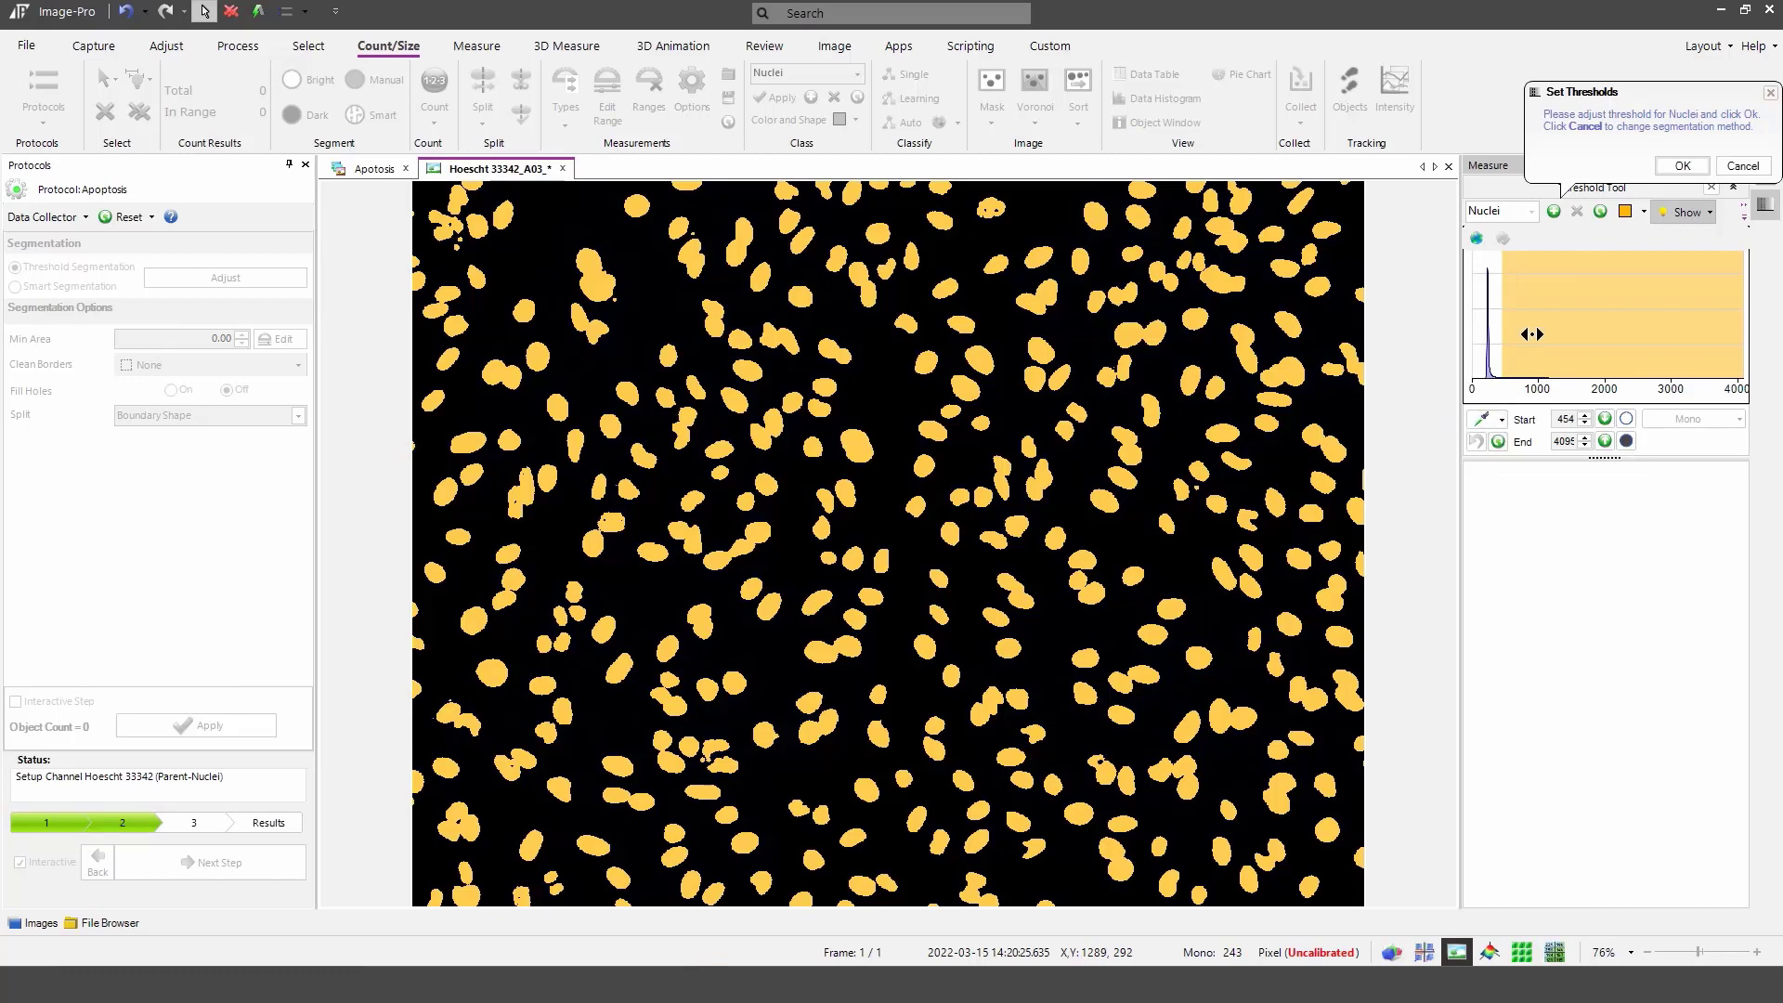
Step: Try a nuclei threshold range of 356 to 3997, cancel it and choose Smart Segmentation instead
{"action": "mouse_move", "coordinate": [1506, 335]}
{"action": "left_mouse_down"}
{"action": "mouse_move", "coordinate": [1522, 335]}
{"action": "mouse_move", "coordinate": [1501, 337]}
{"action": "left_mouse_up"}
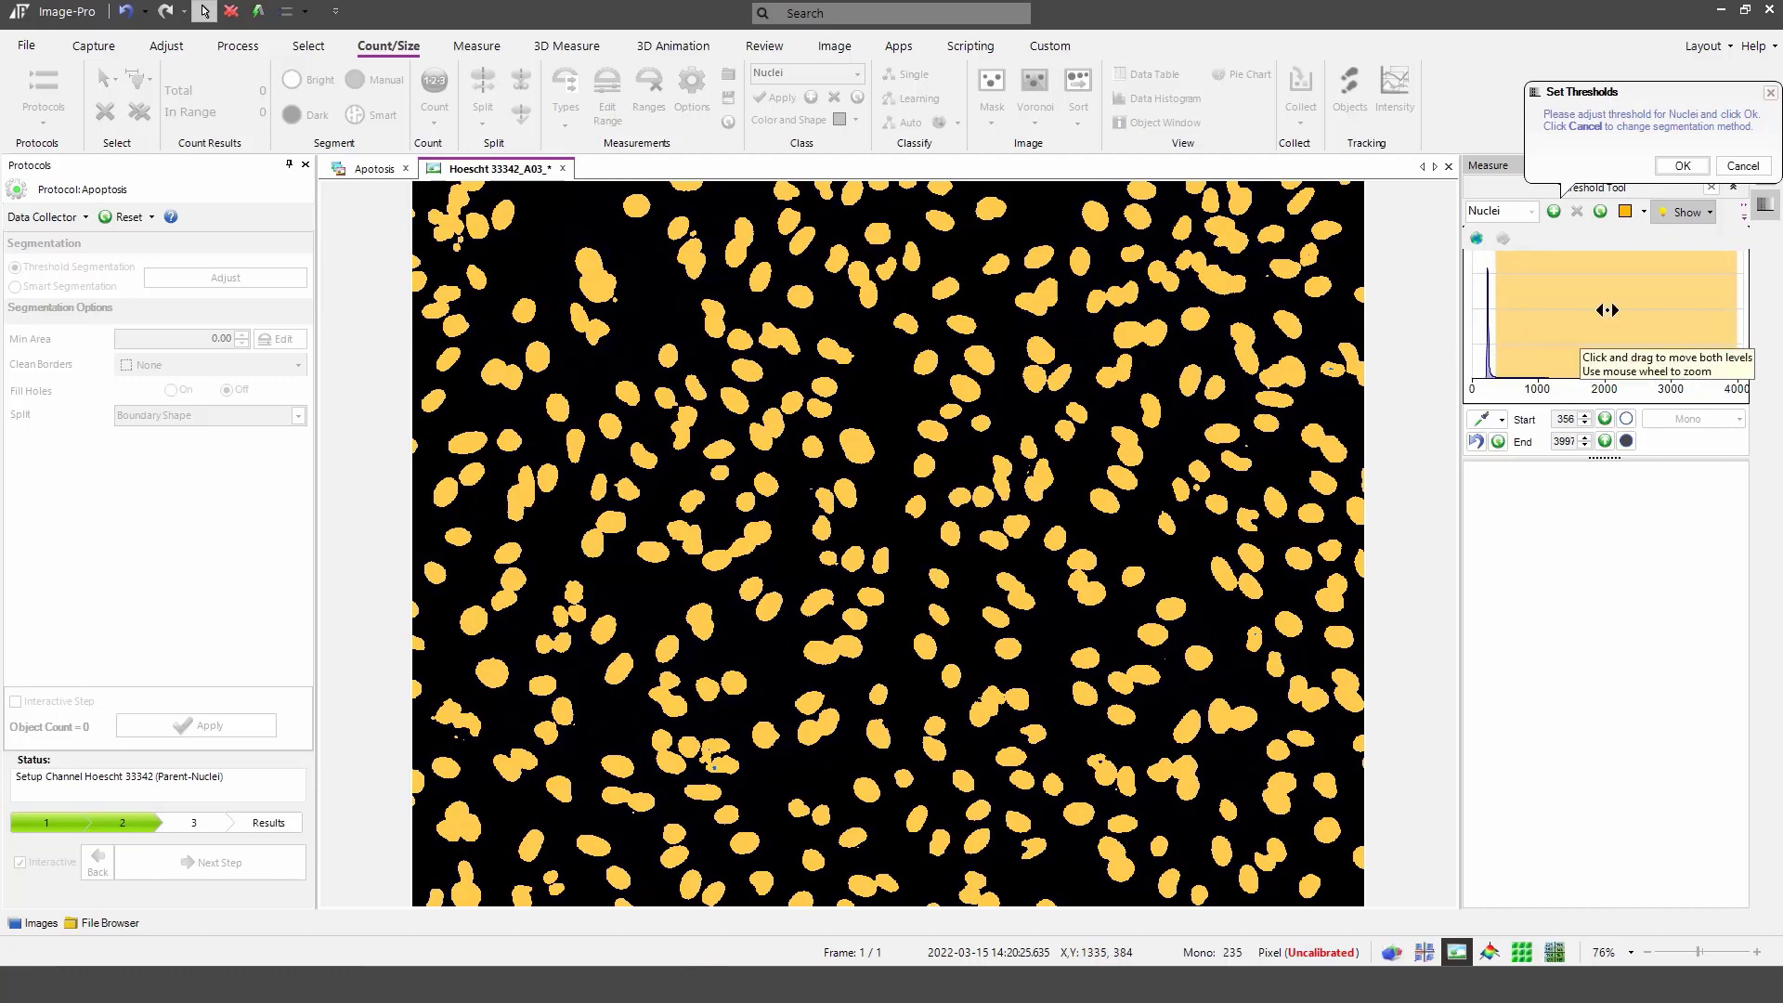
{"action": "left_click", "coordinate": [1758, 165]}
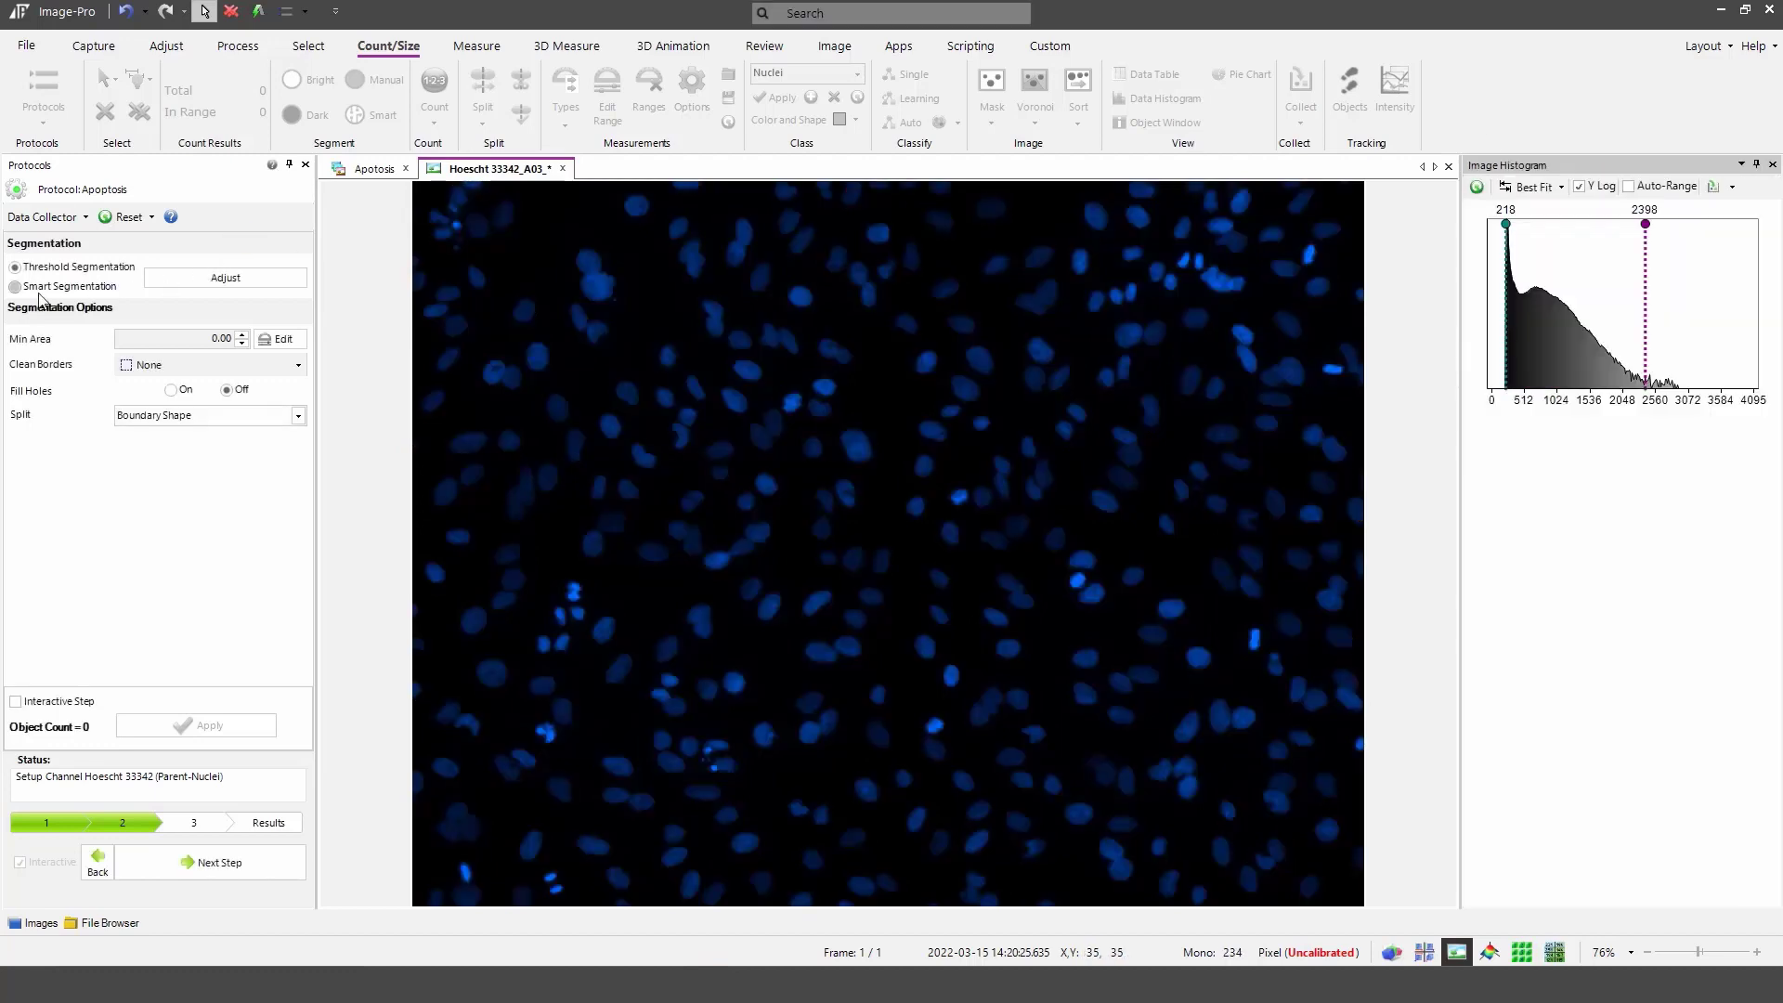
{"action": "left_click", "coordinate": [16, 287]}
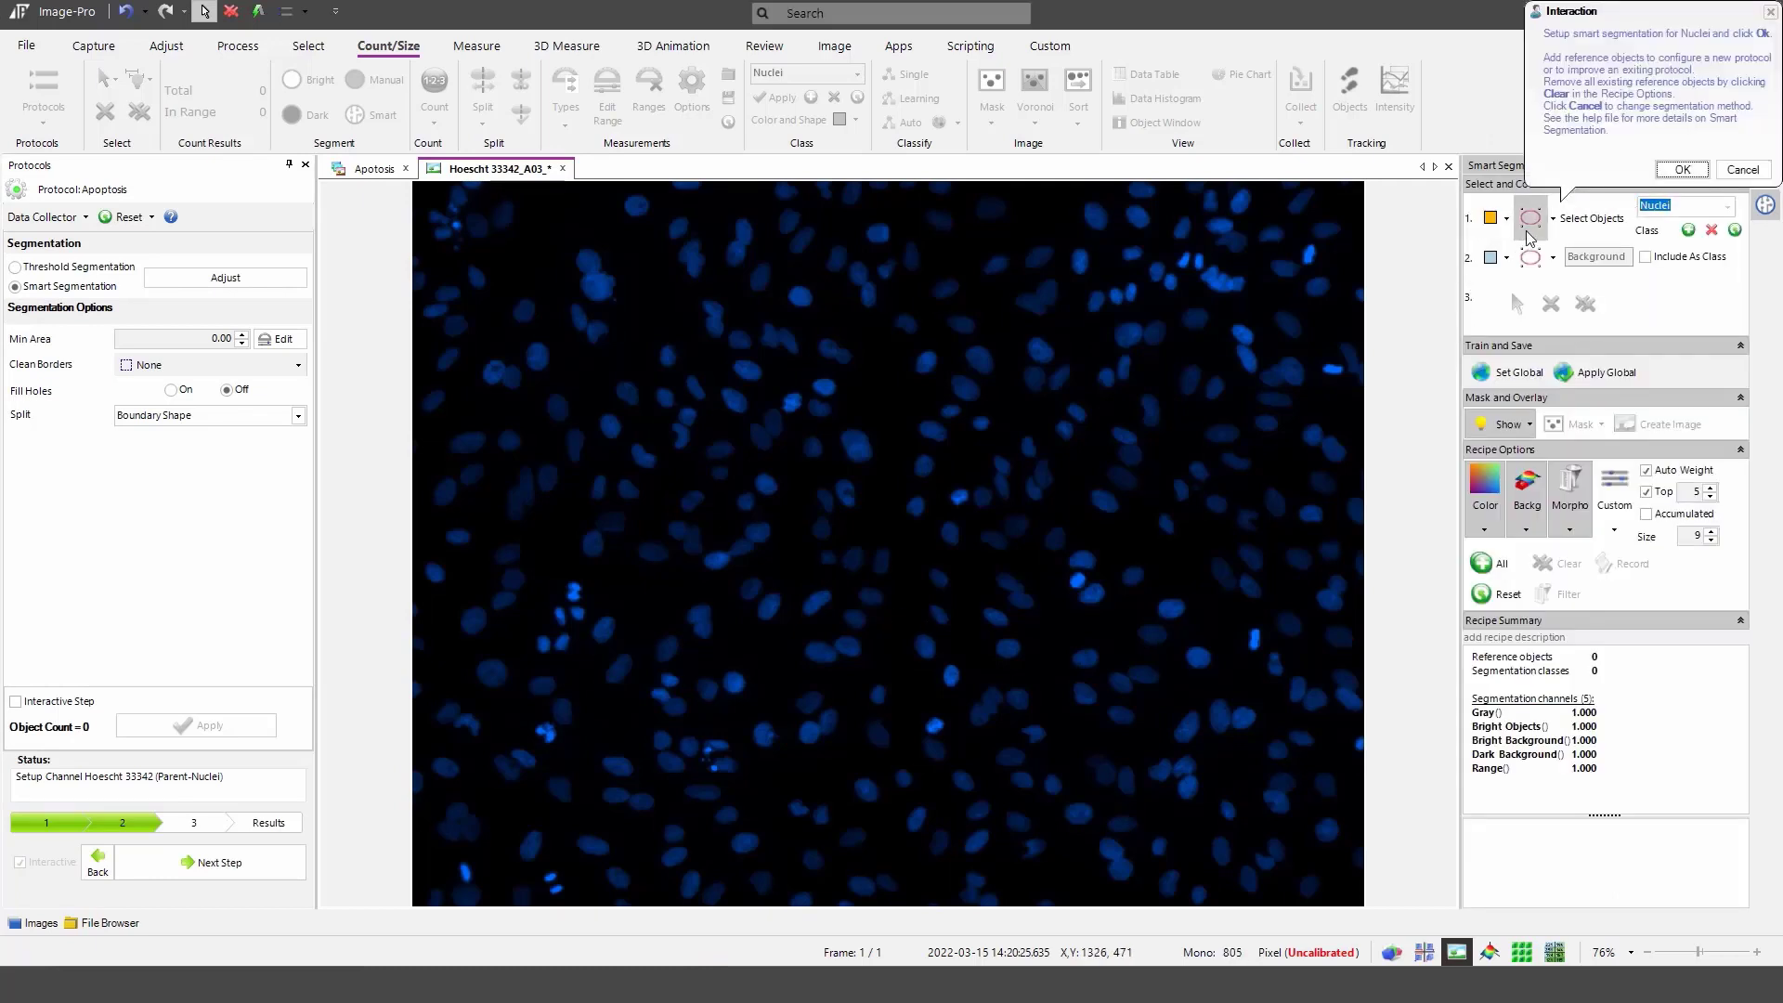
Step: Mark two nuclei with small reference ellipses for the Nuclei class, the second about 19 by 20 pixels
{"action": "left_click", "coordinate": [1539, 232]}
{"action": "scroll", "coordinate": [577, 730], "scroll_direction": "up", "scroll_amount": 3}
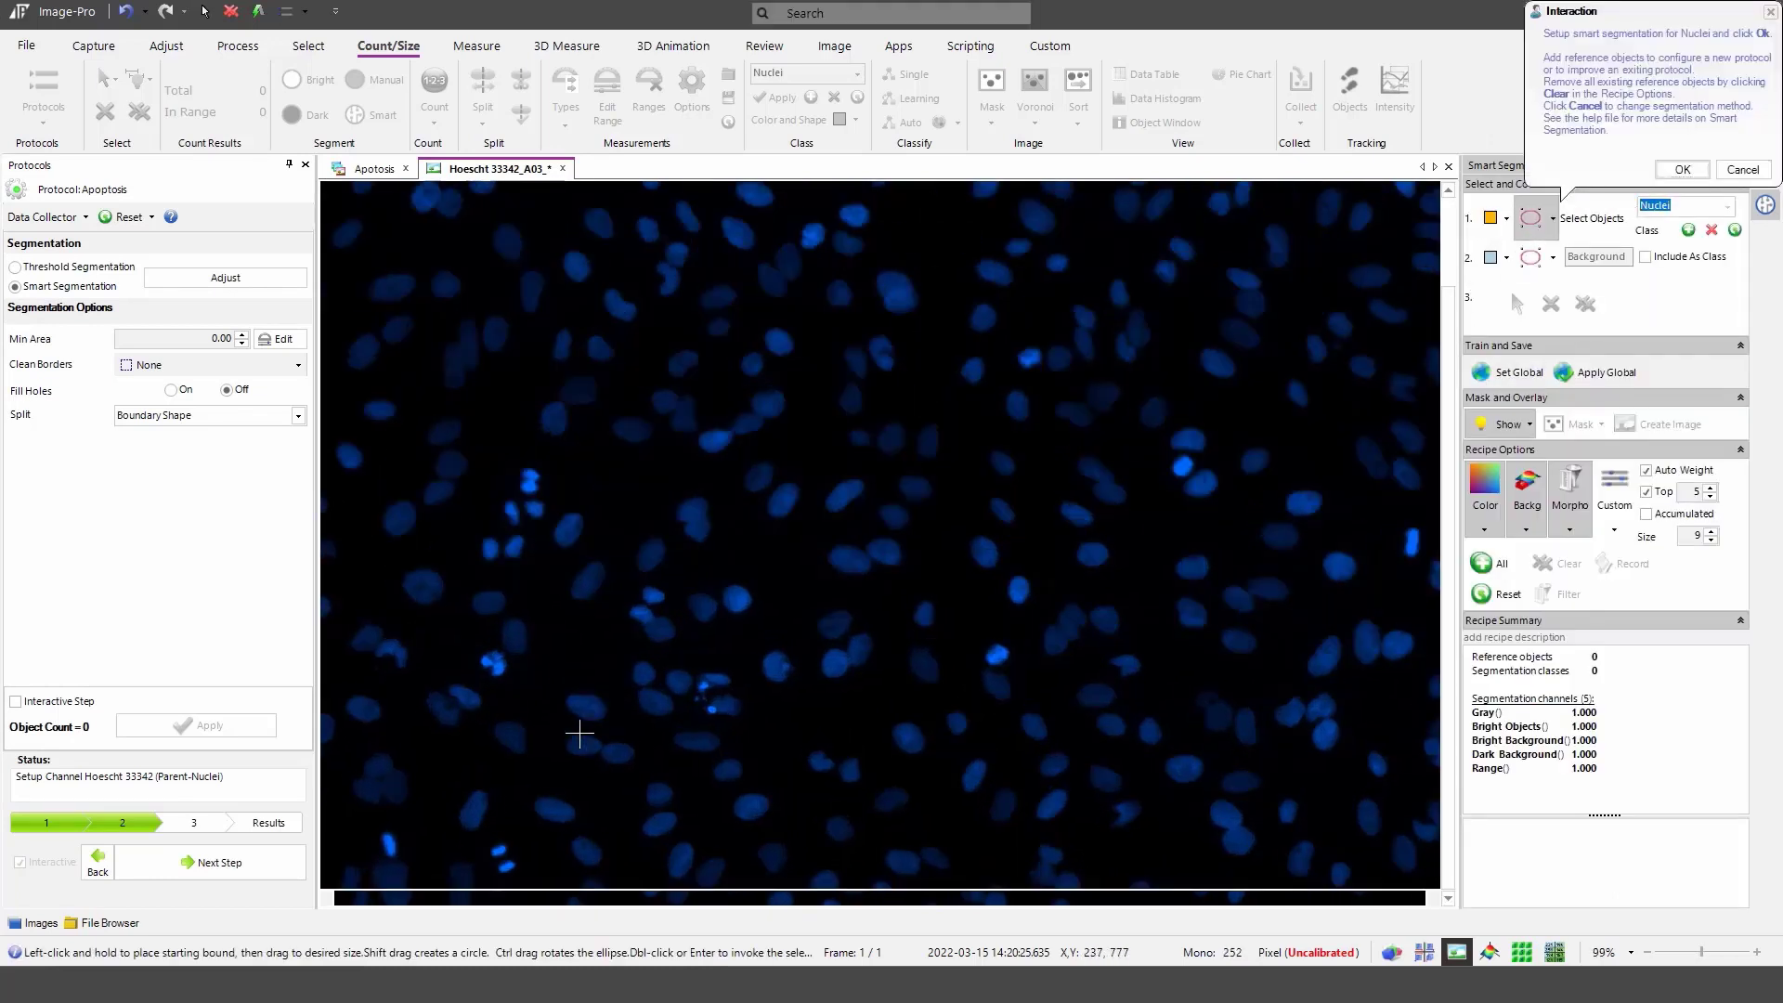
{"action": "left_click_drag", "start_coordinate": [577, 521], "coordinate": [601, 551]}
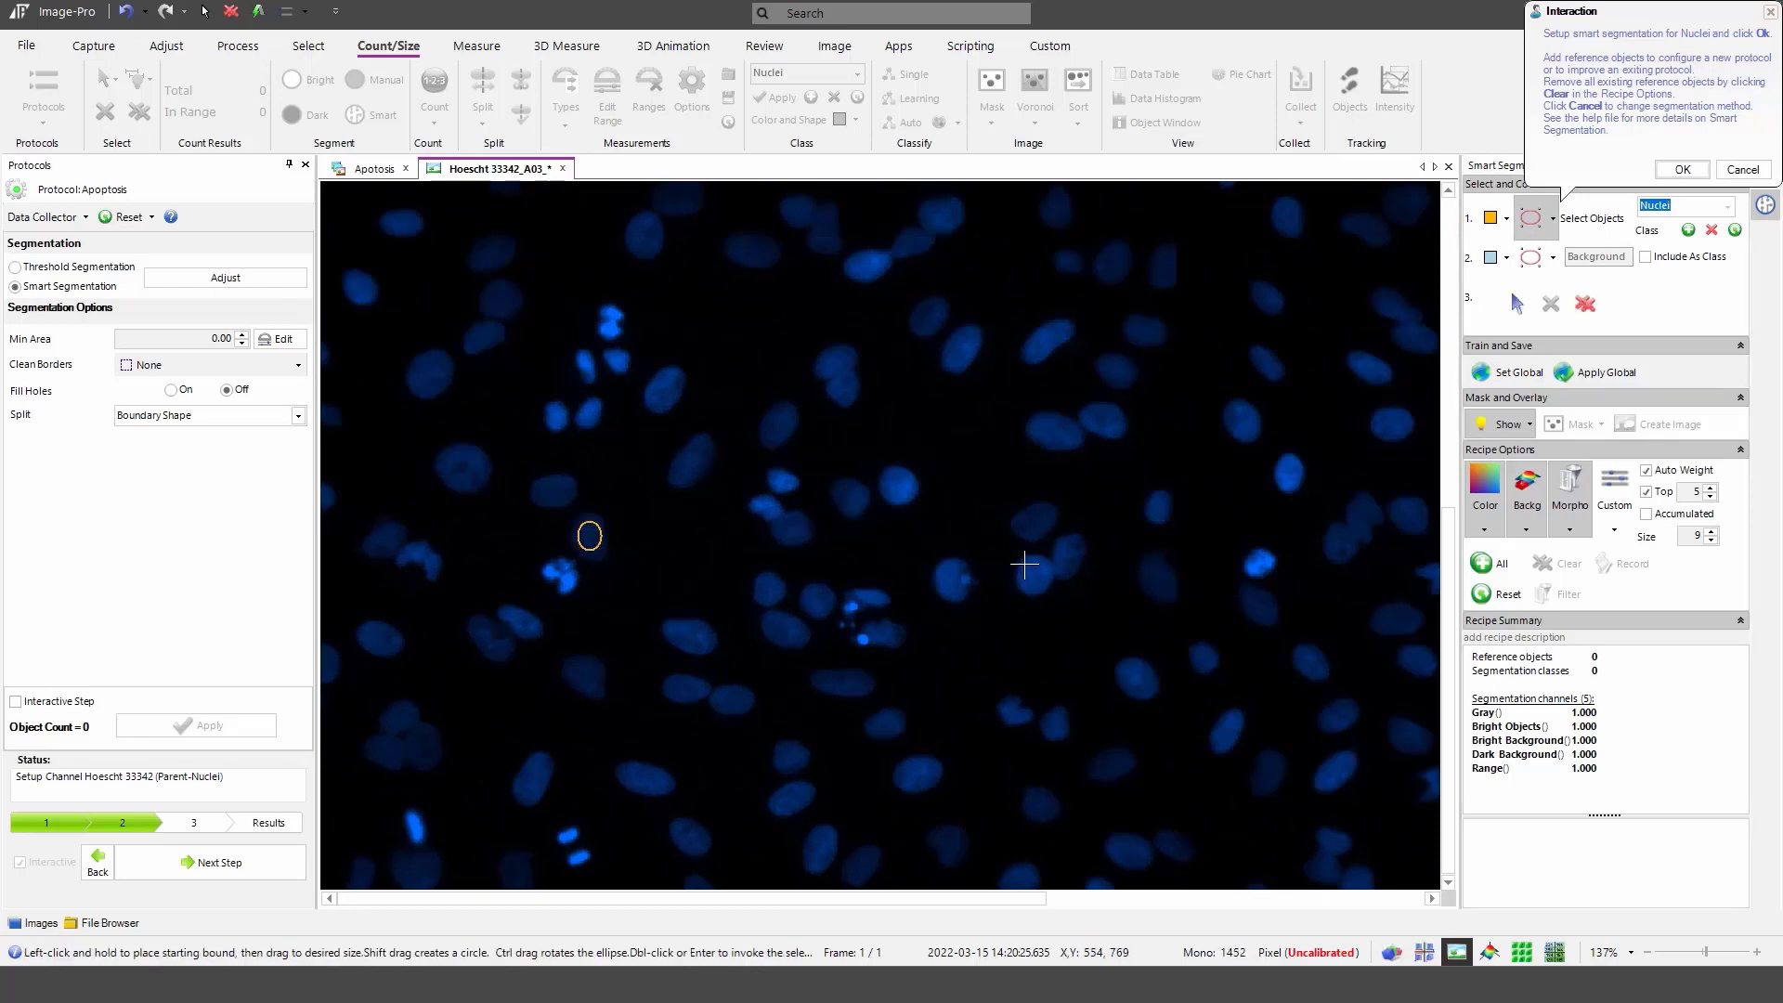
{"action": "left_click_drag", "start_coordinate": [1022, 562], "coordinate": [1047, 588]}
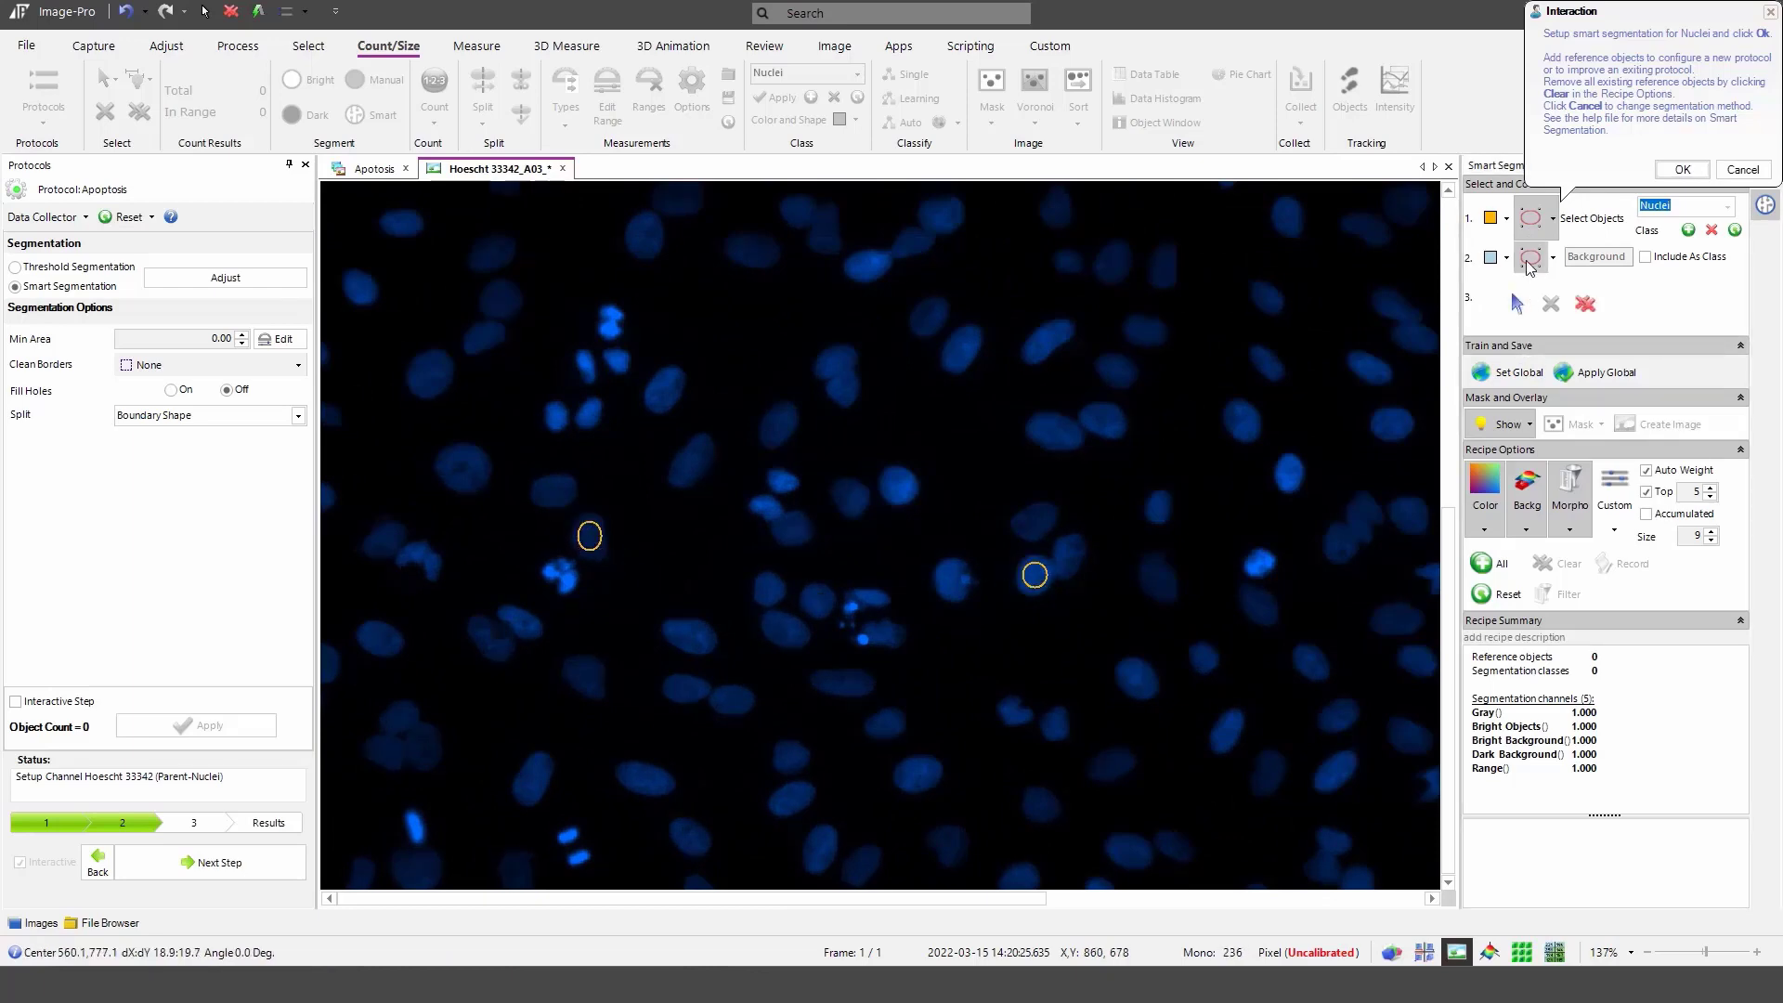
Step: Outline an empty dark area between the nuclei as a Background reference and accept the smart segmentation
{"action": "left_click", "coordinate": [1533, 257]}
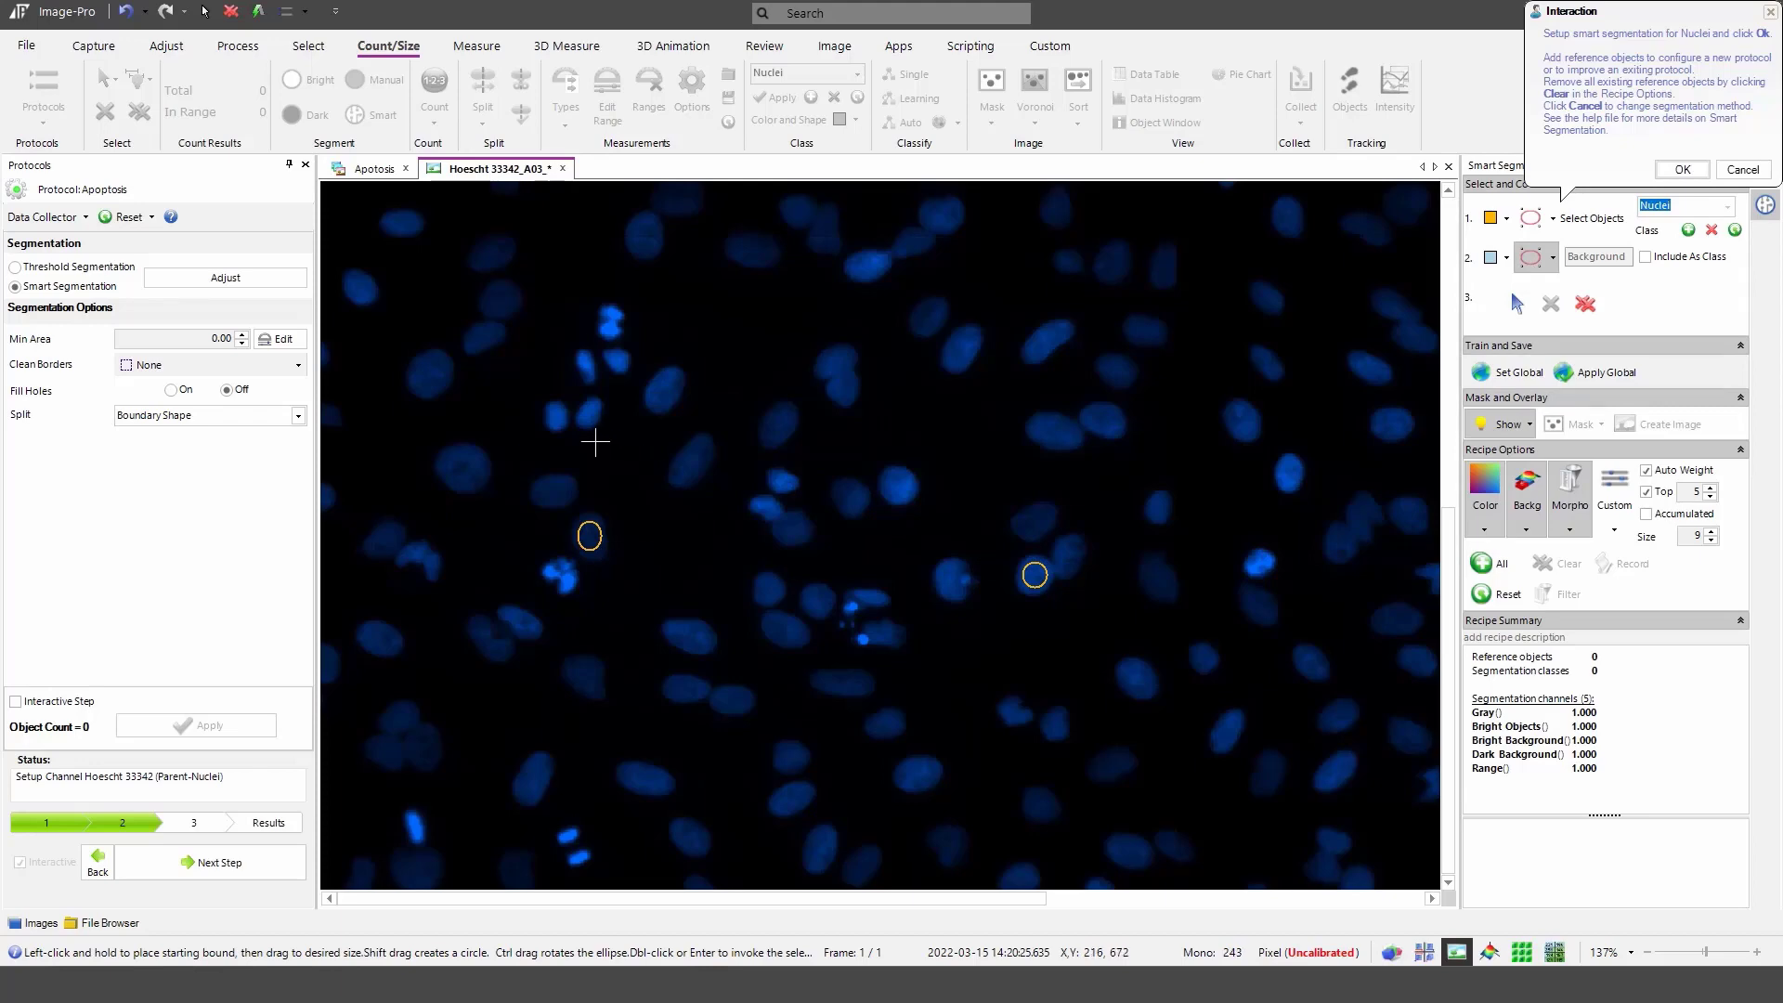
{"action": "left_click_drag", "start_coordinate": [595, 440], "coordinate": [675, 472]}
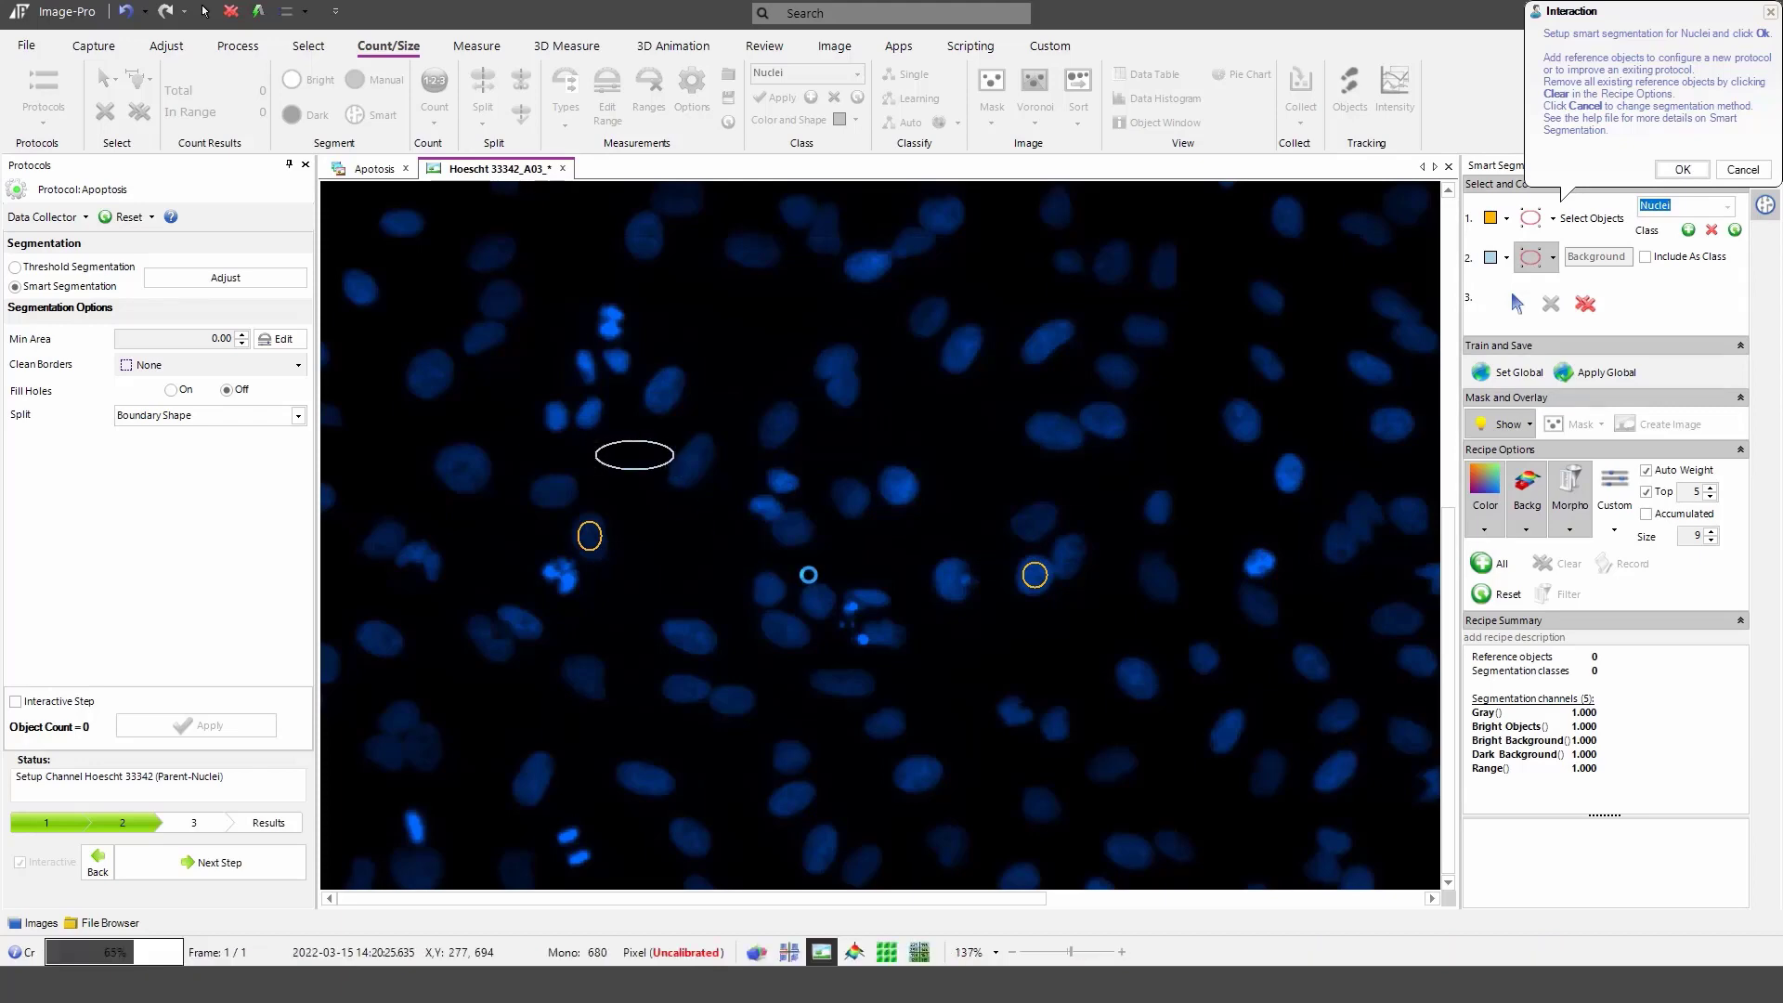
{"action": "scroll", "coordinate": [807, 576], "scroll_direction": "down", "scroll_amount": 4}
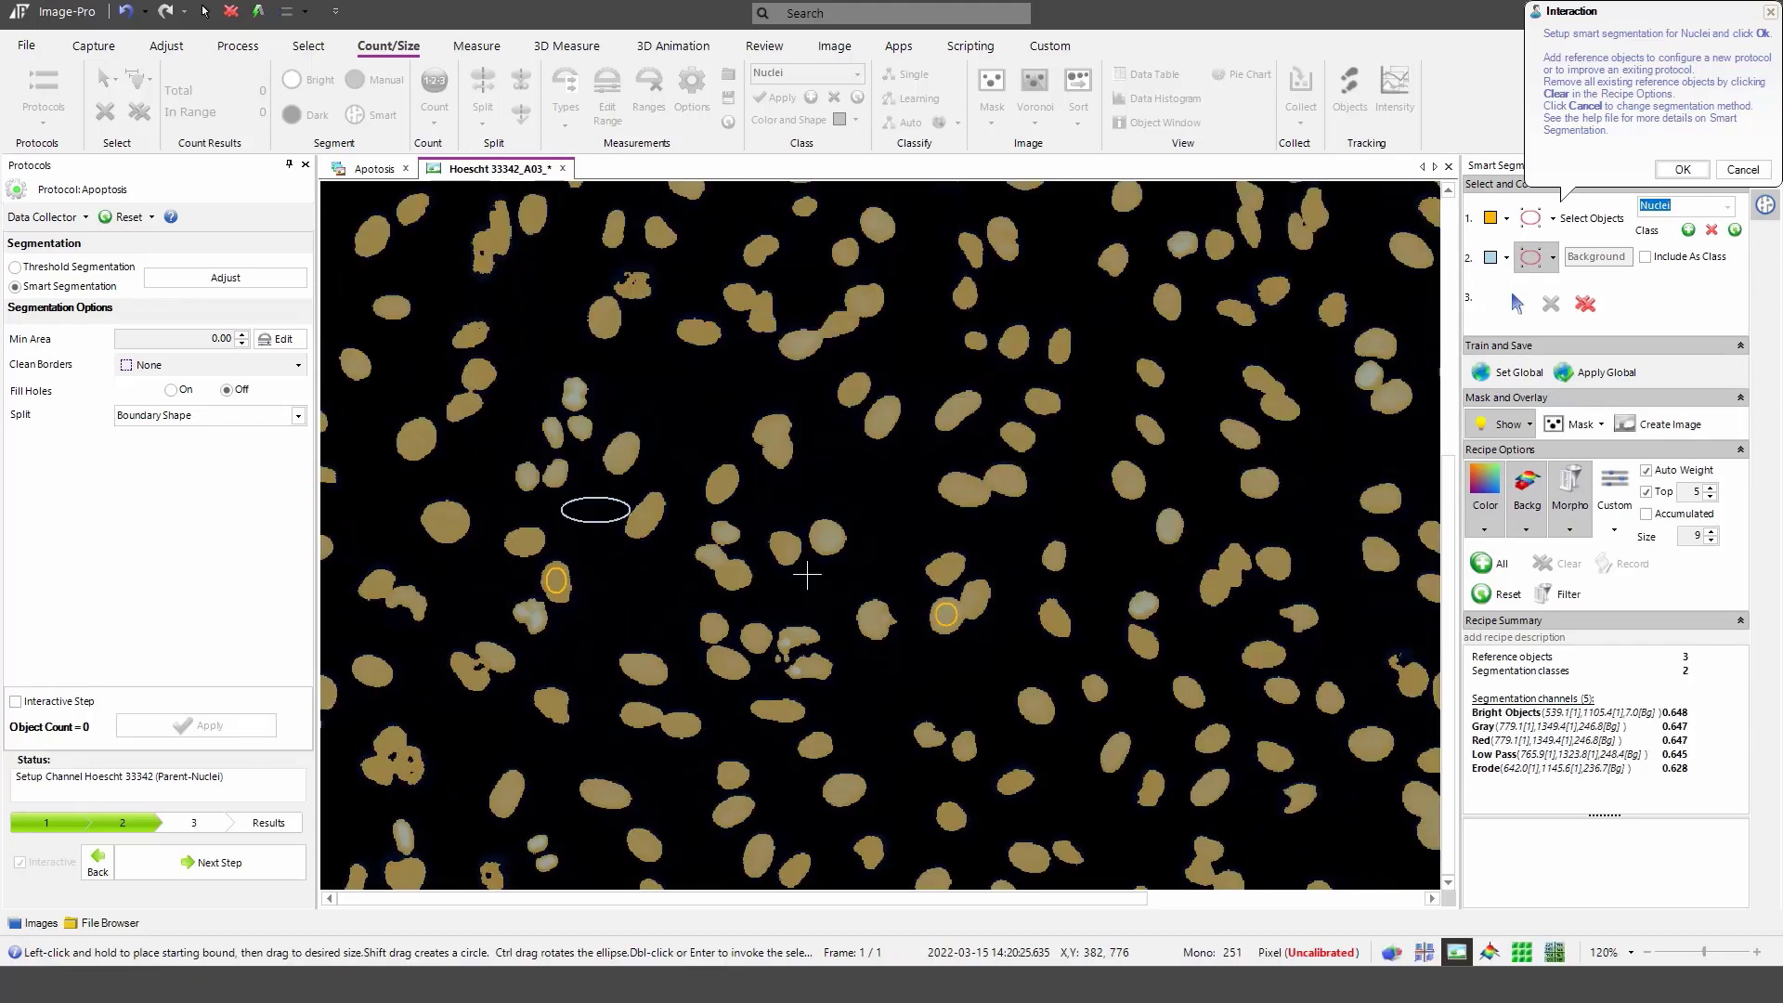
{"action": "scroll", "coordinate": [722, 689], "scroll_direction": "up", "scroll_amount": 1}
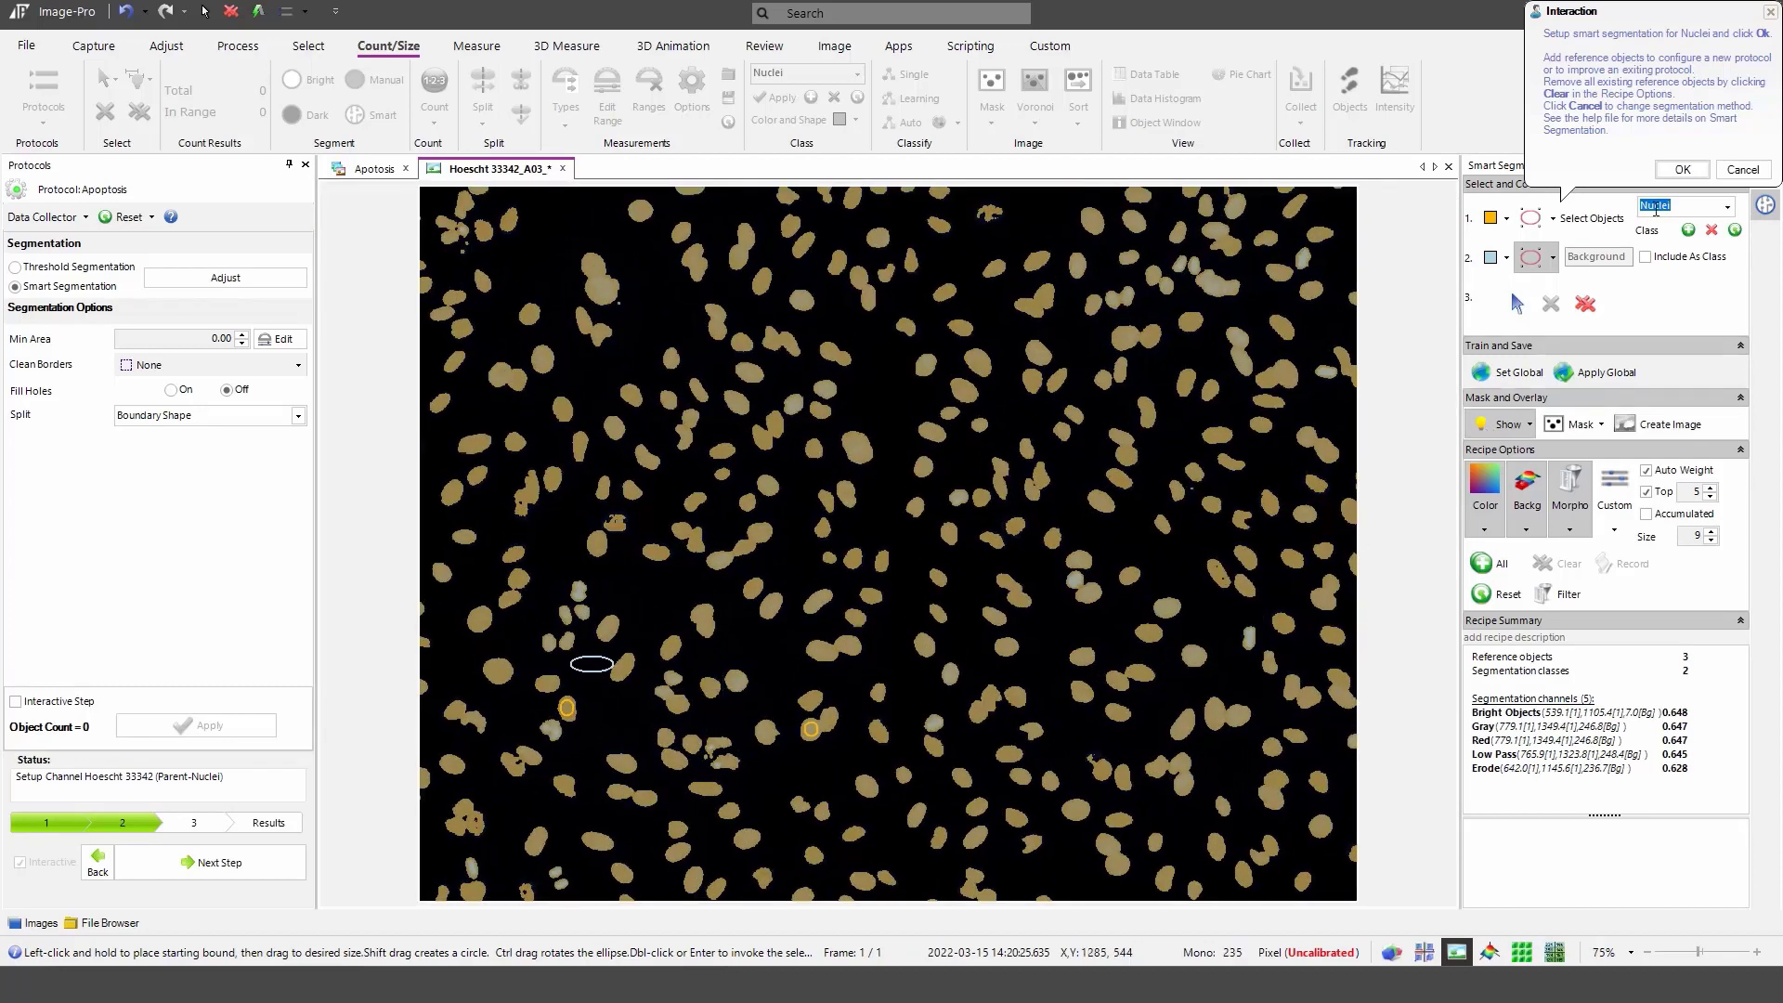
{"action": "left_click", "coordinate": [1682, 171]}
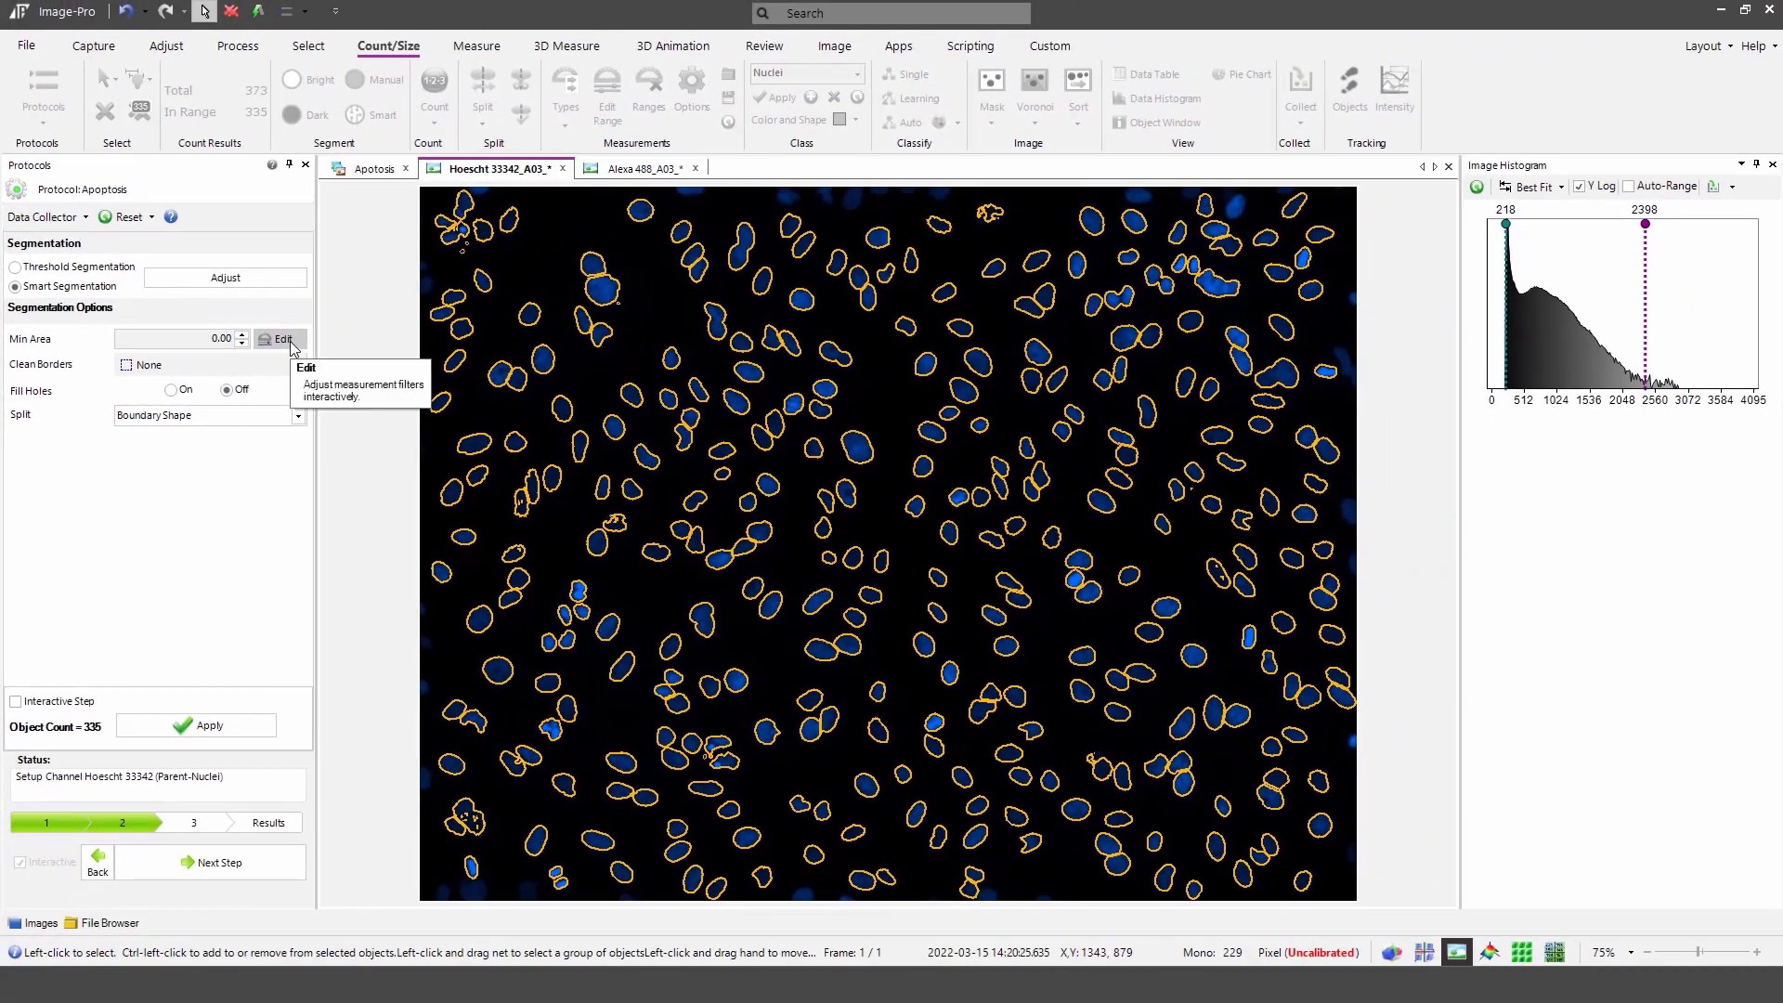
Step: Filter out small nuclei objects by setting the minimum region area to 190.83 in the measurement range histogram
{"action": "left_click", "coordinate": [292, 346]}
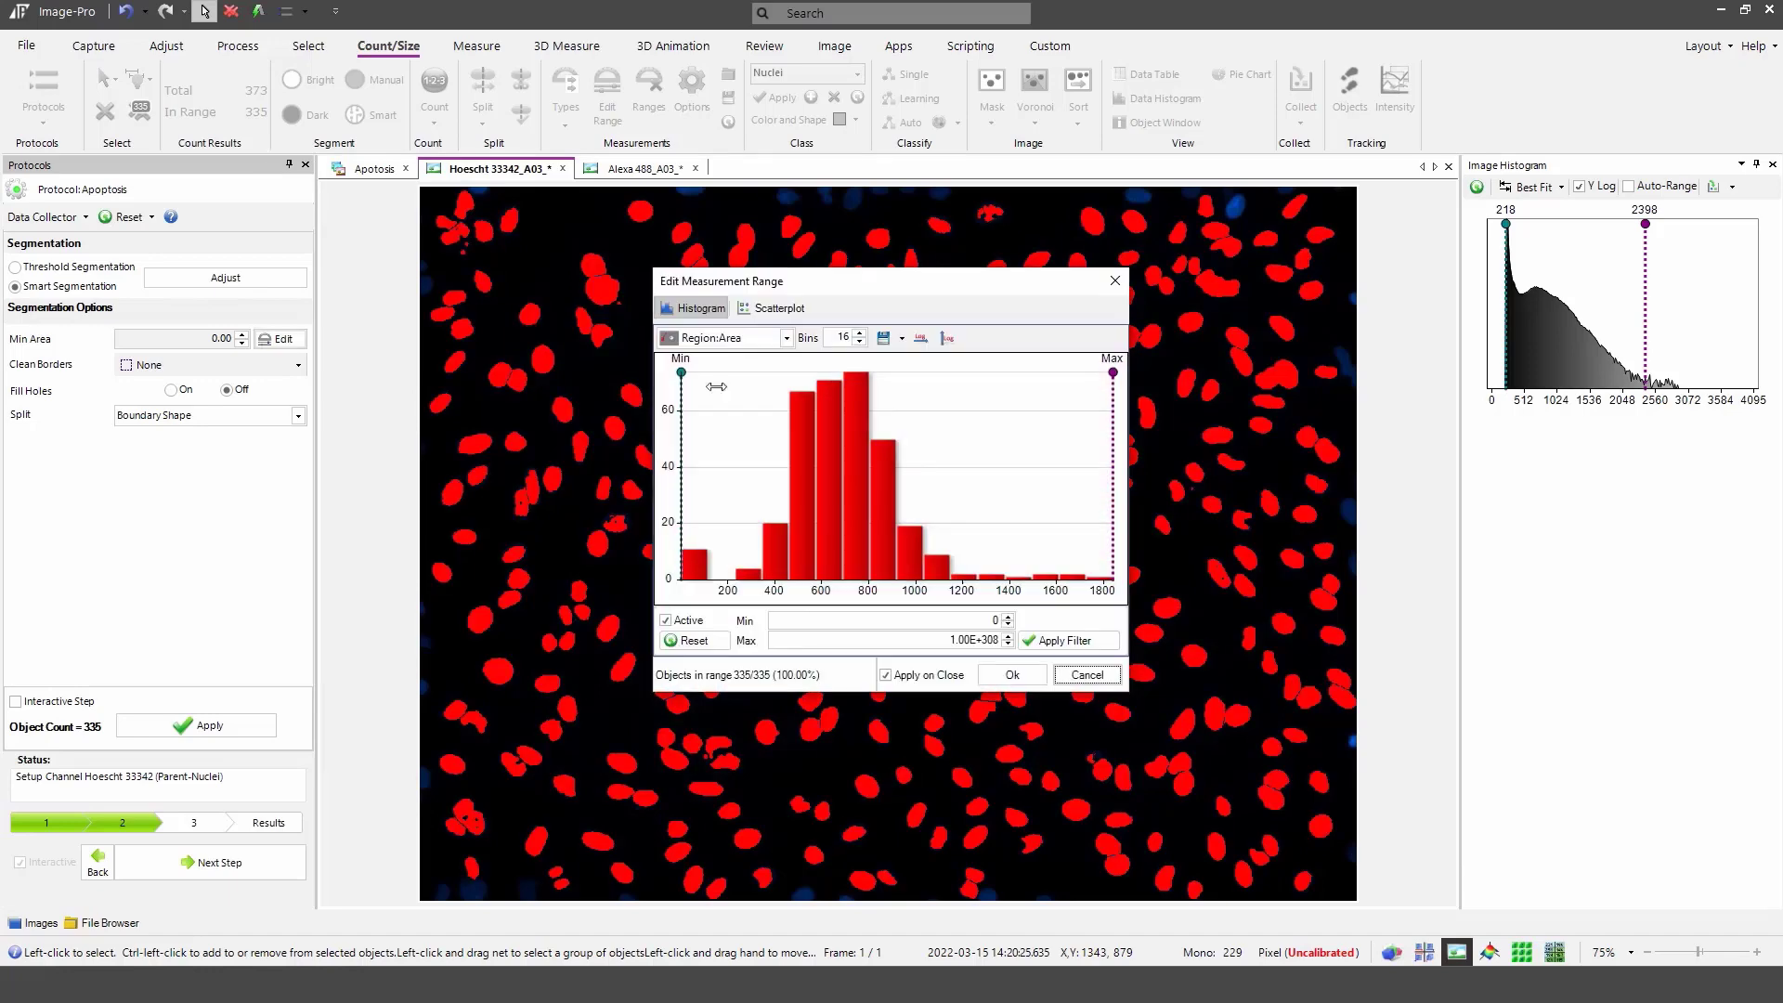
{"action": "left_click_drag", "start_coordinate": [782, 289], "coordinate": [1115, 253]}
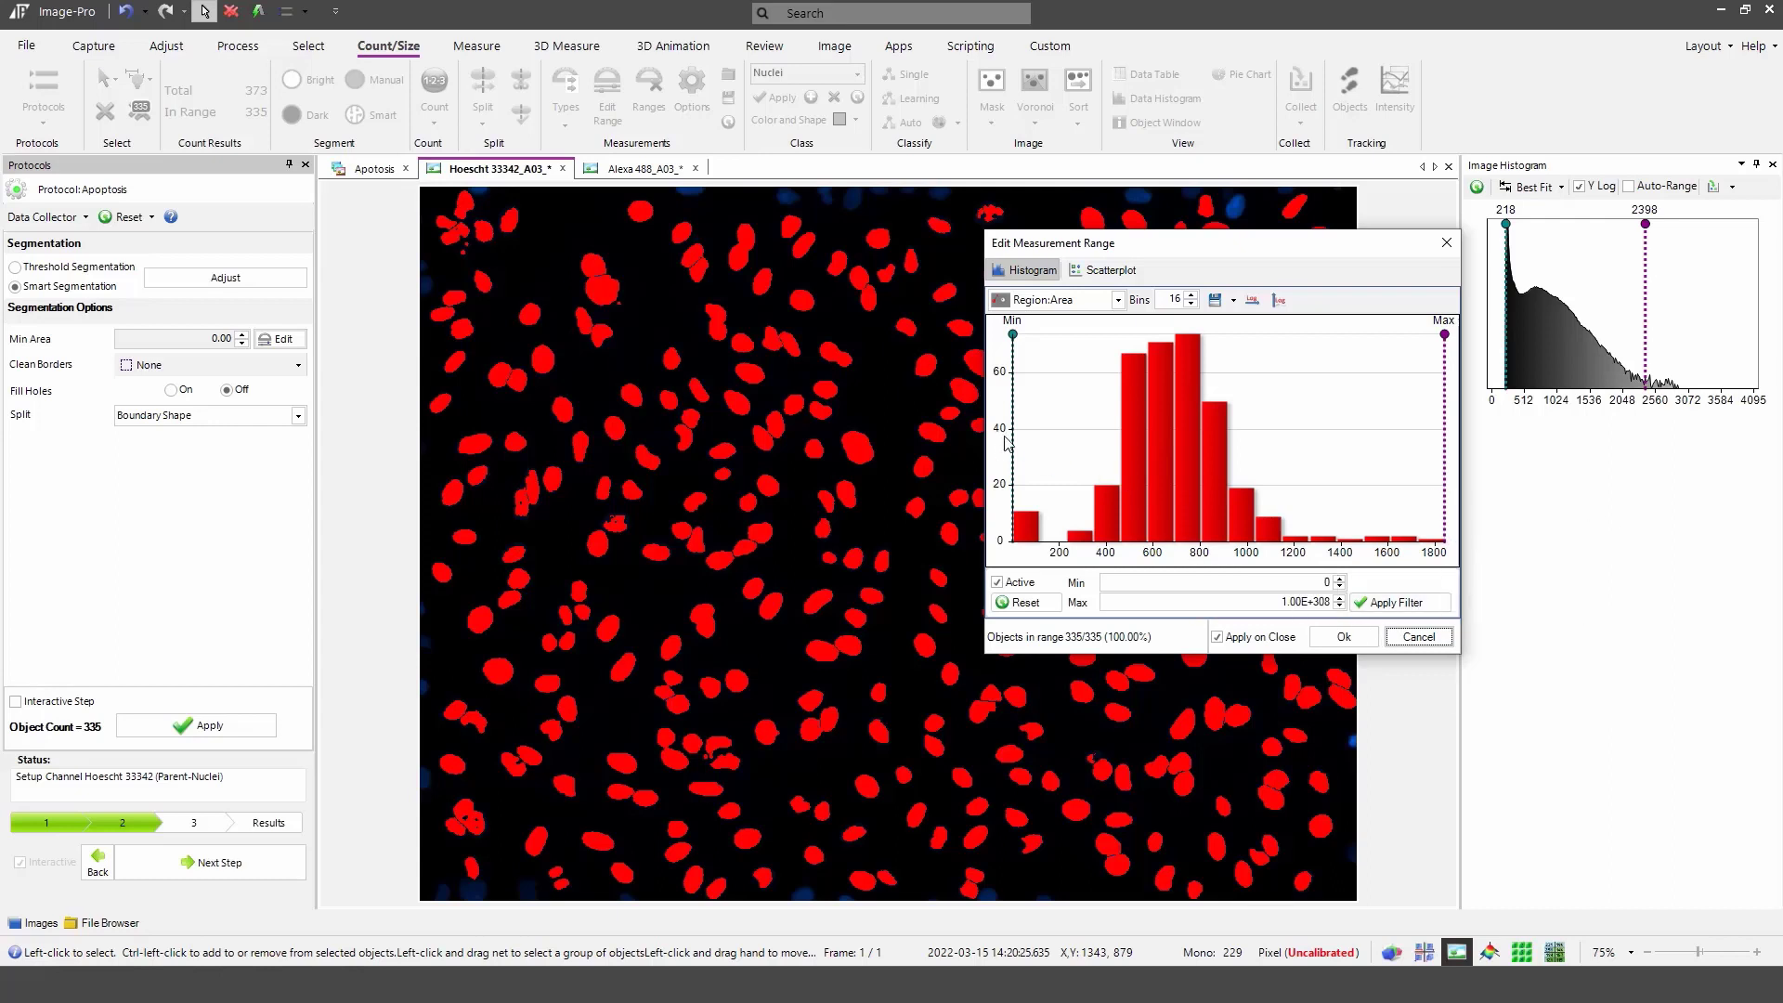
{"action": "left_click_drag", "start_coordinate": [1015, 429], "coordinate": [1057, 430]}
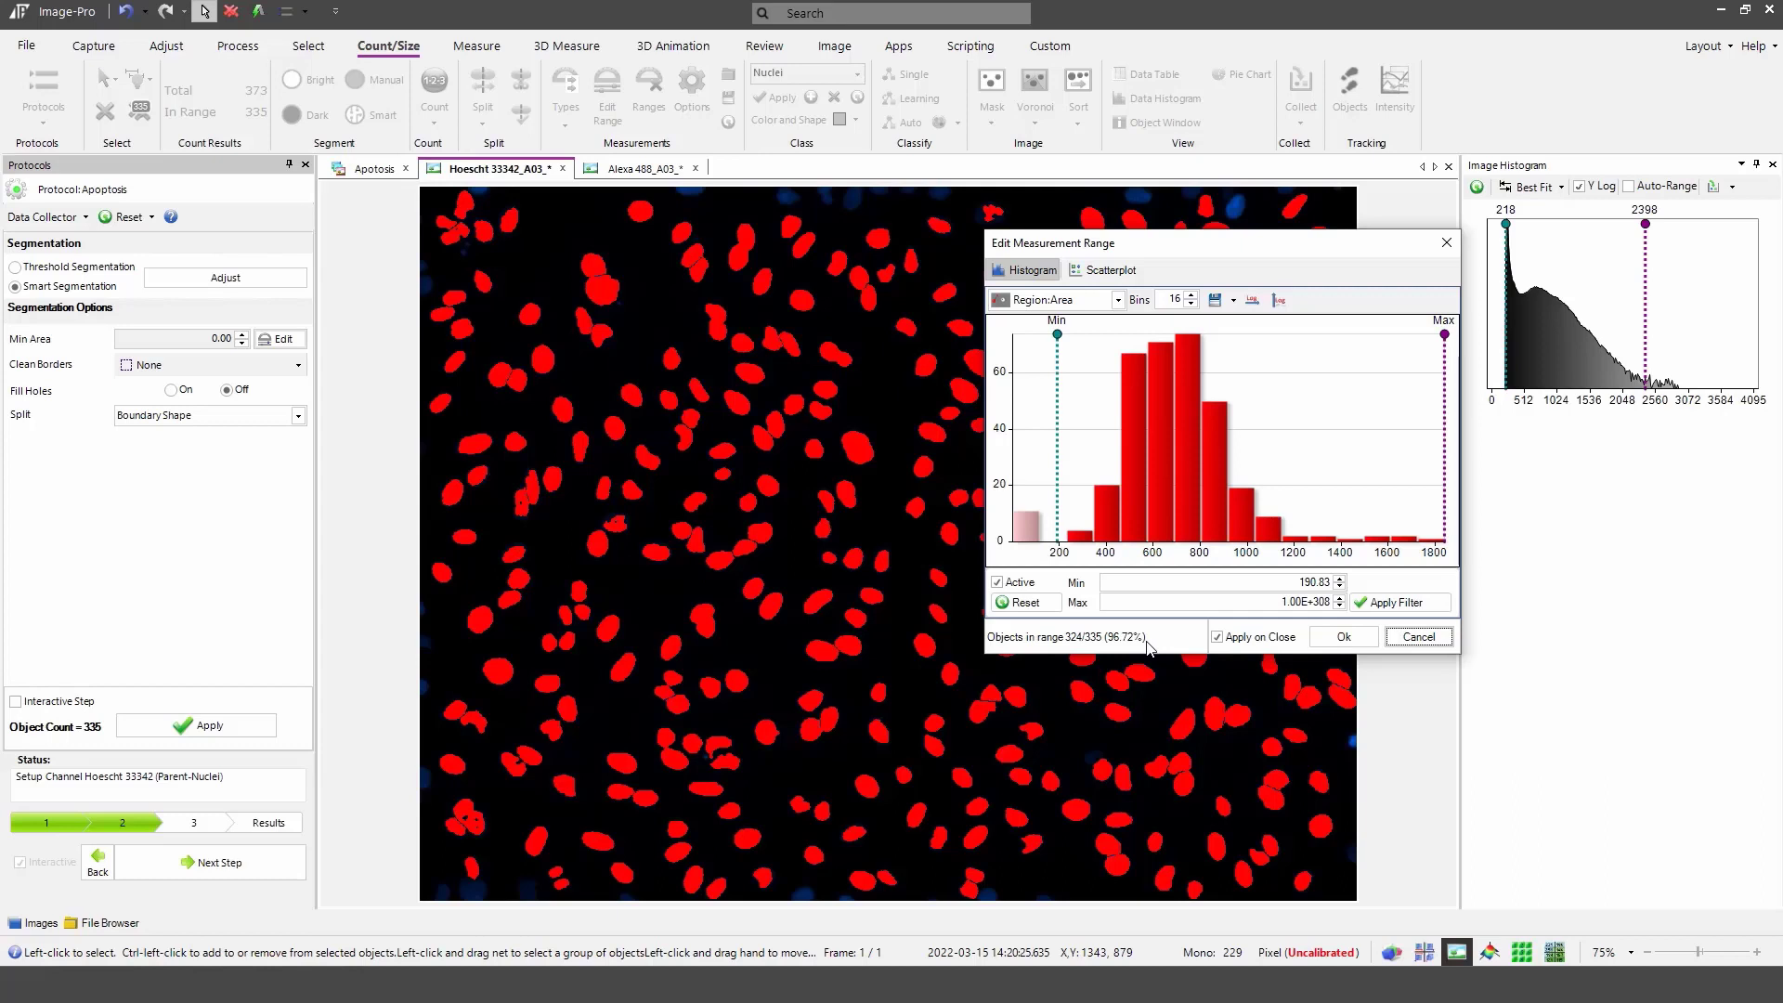
{"action": "left_click", "coordinate": [1345, 637]}
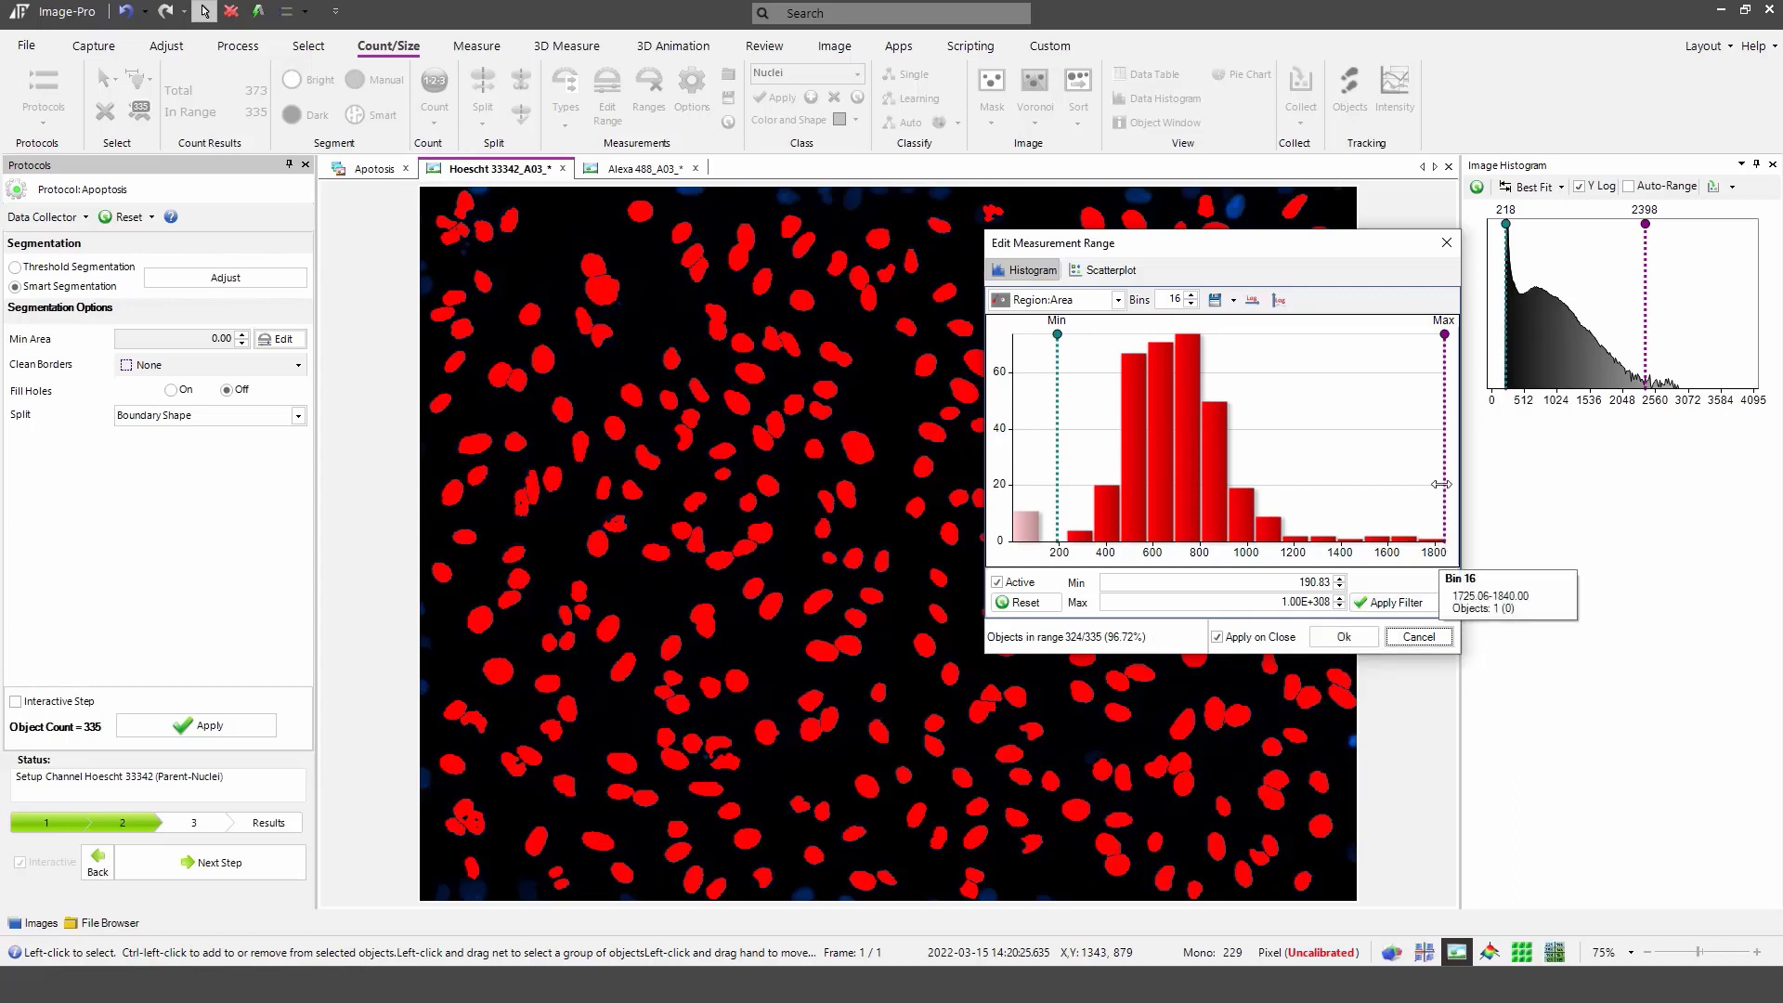
{"action": "left_click_drag", "start_coordinate": [1184, 244], "coordinate": [1426, 175]}
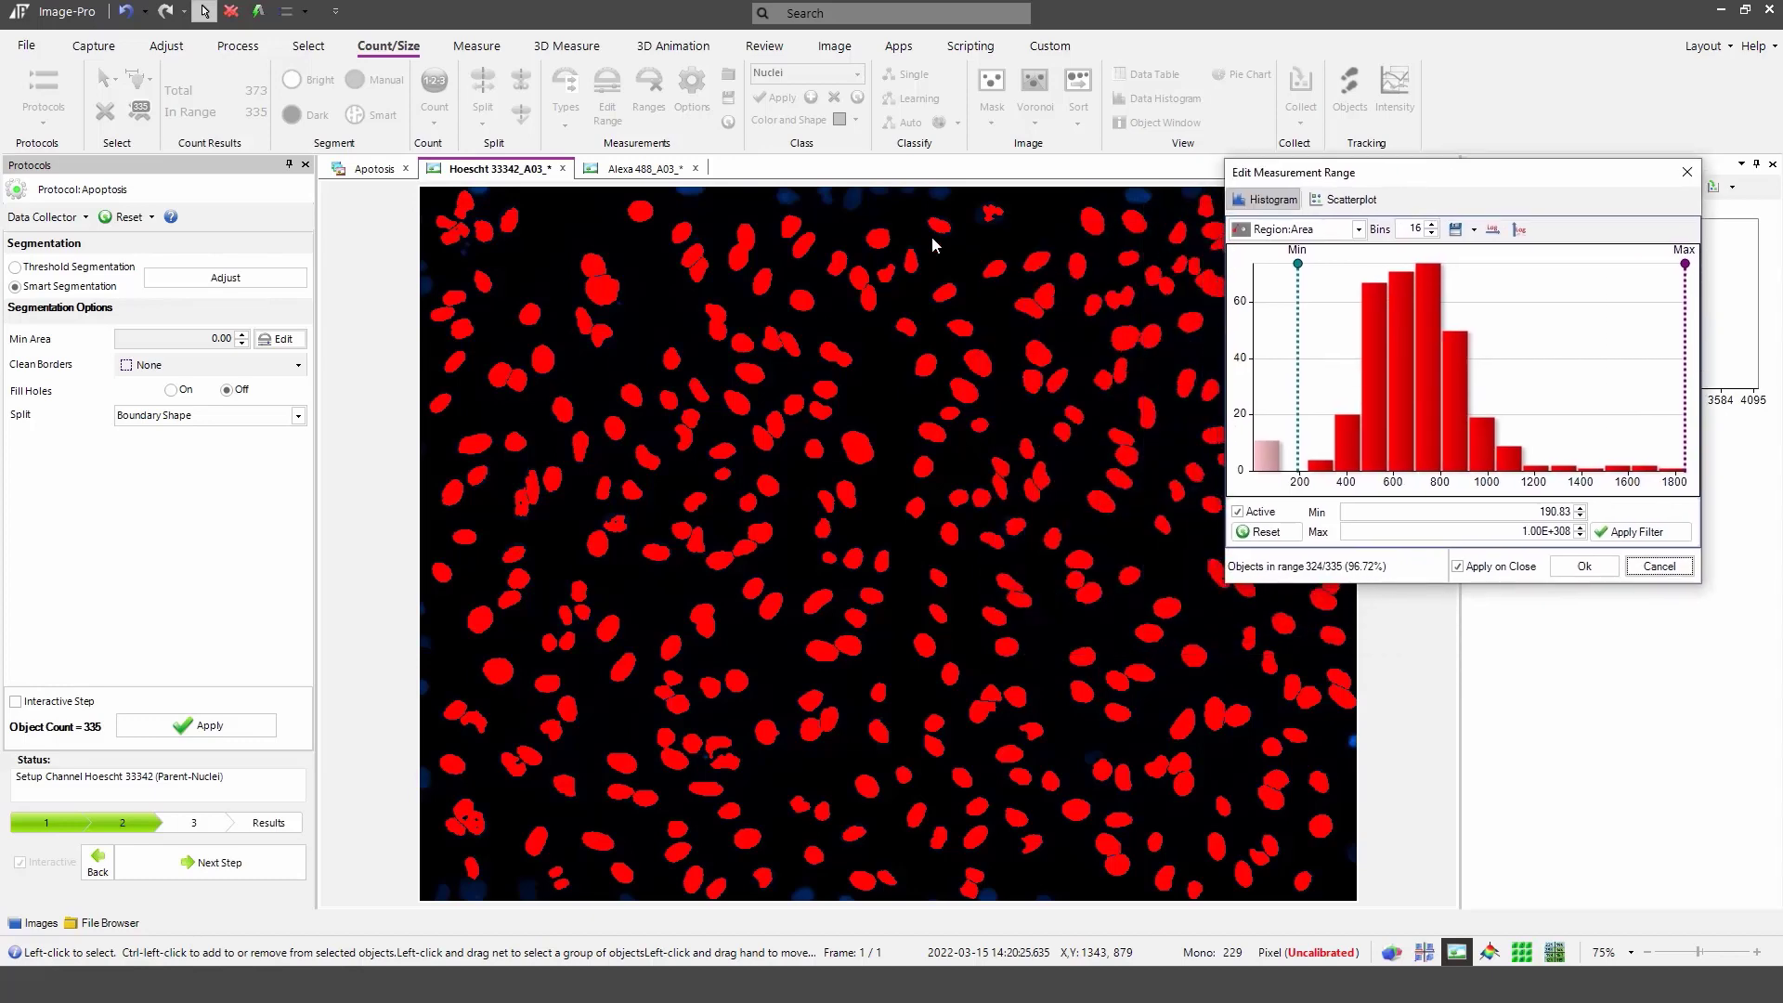
{"action": "left_click", "coordinate": [1585, 566]}
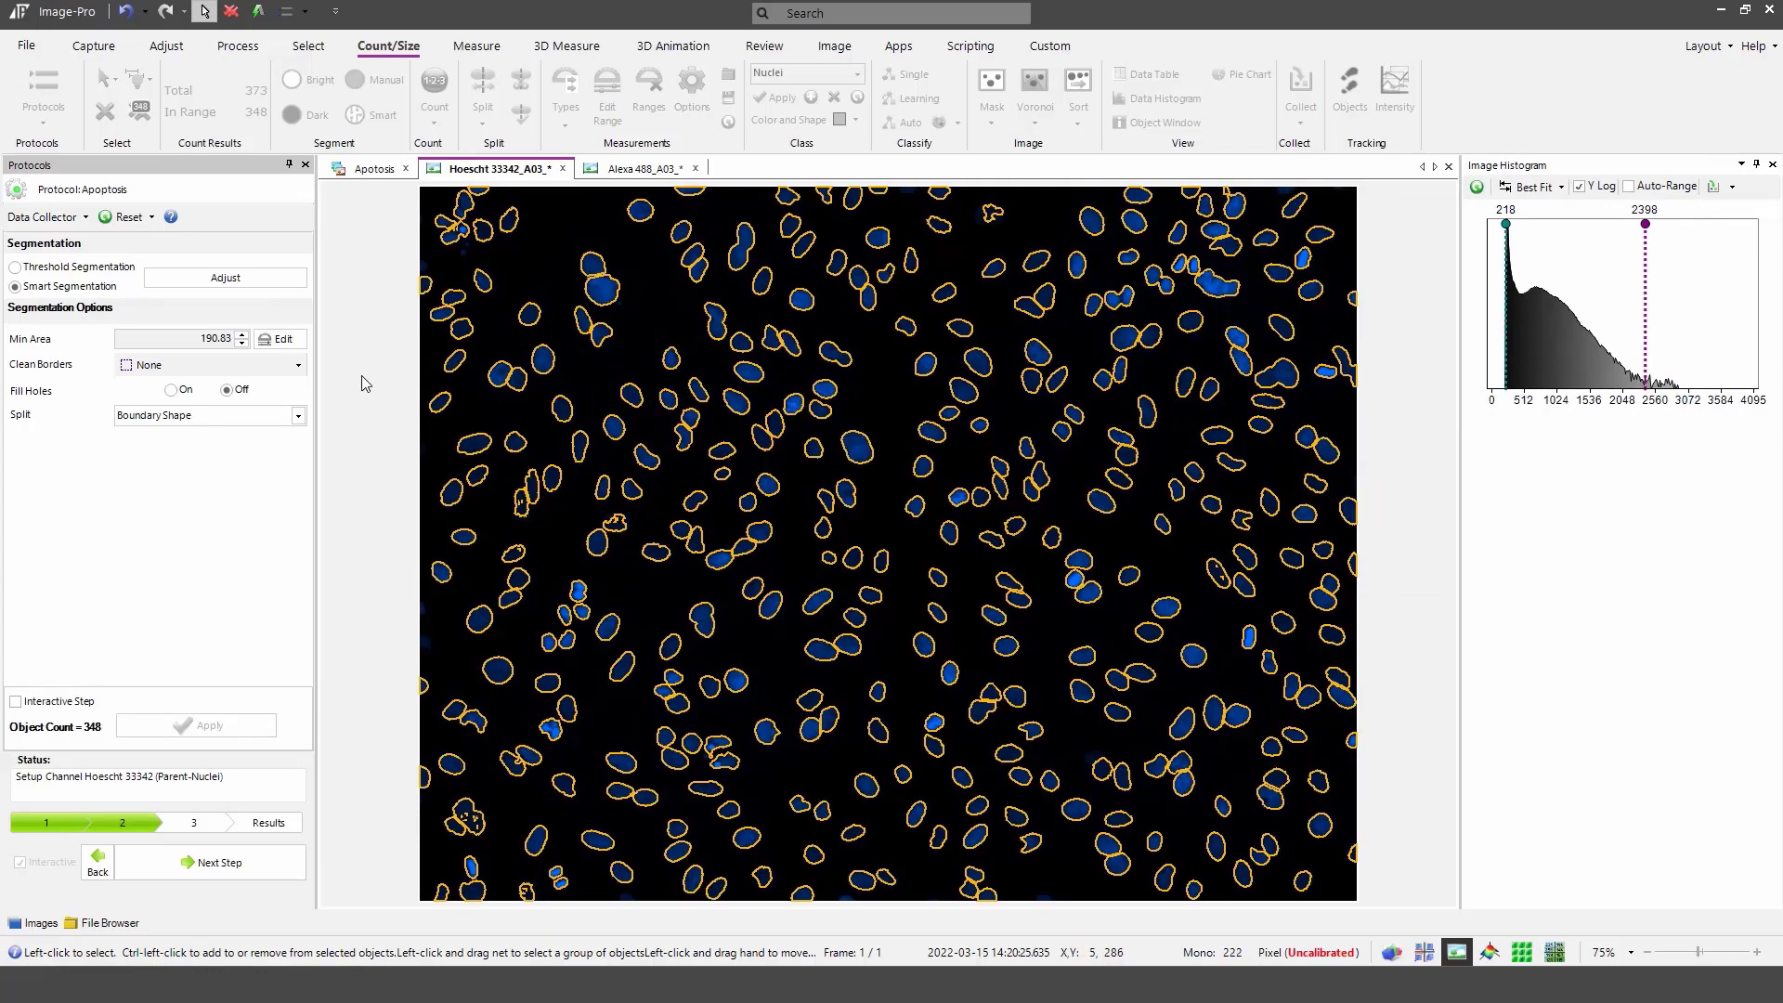
Step: Set Clean Borders to All for the nuclei segmentation and apply the change
{"action": "left_click", "coordinate": [298, 371]}
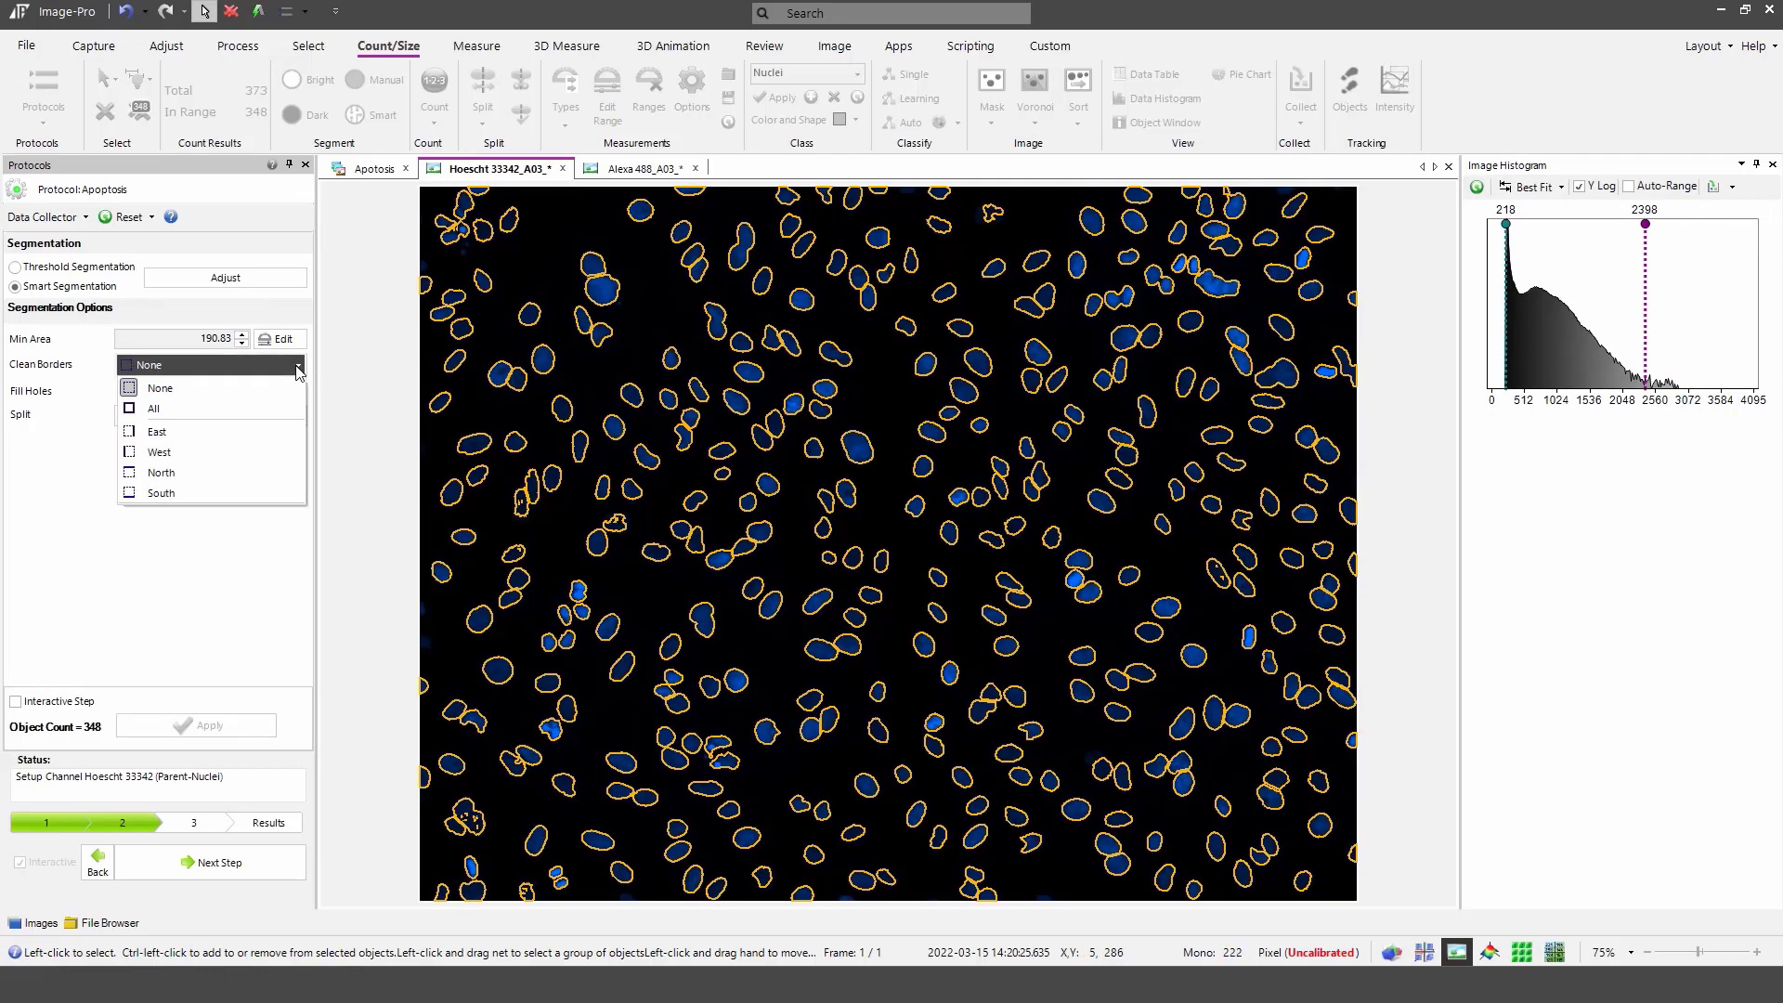
{"action": "left_click", "coordinate": [214, 411]}
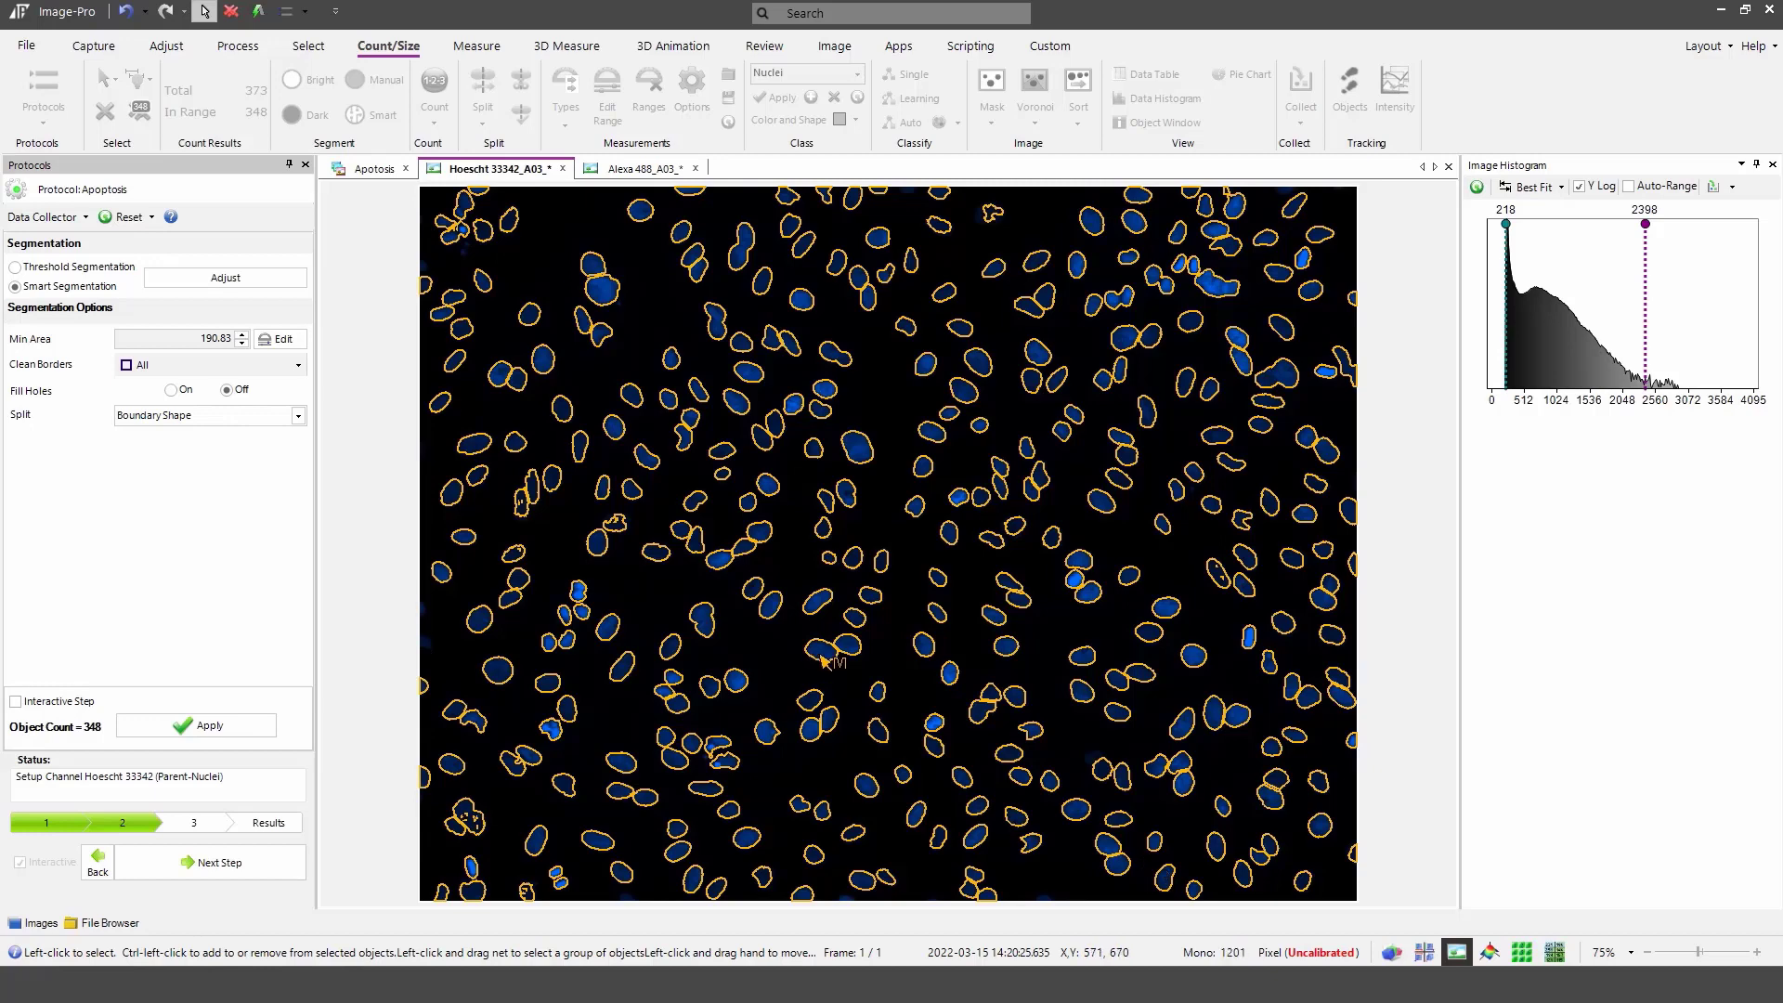
{"action": "left_click", "coordinate": [243, 726]}
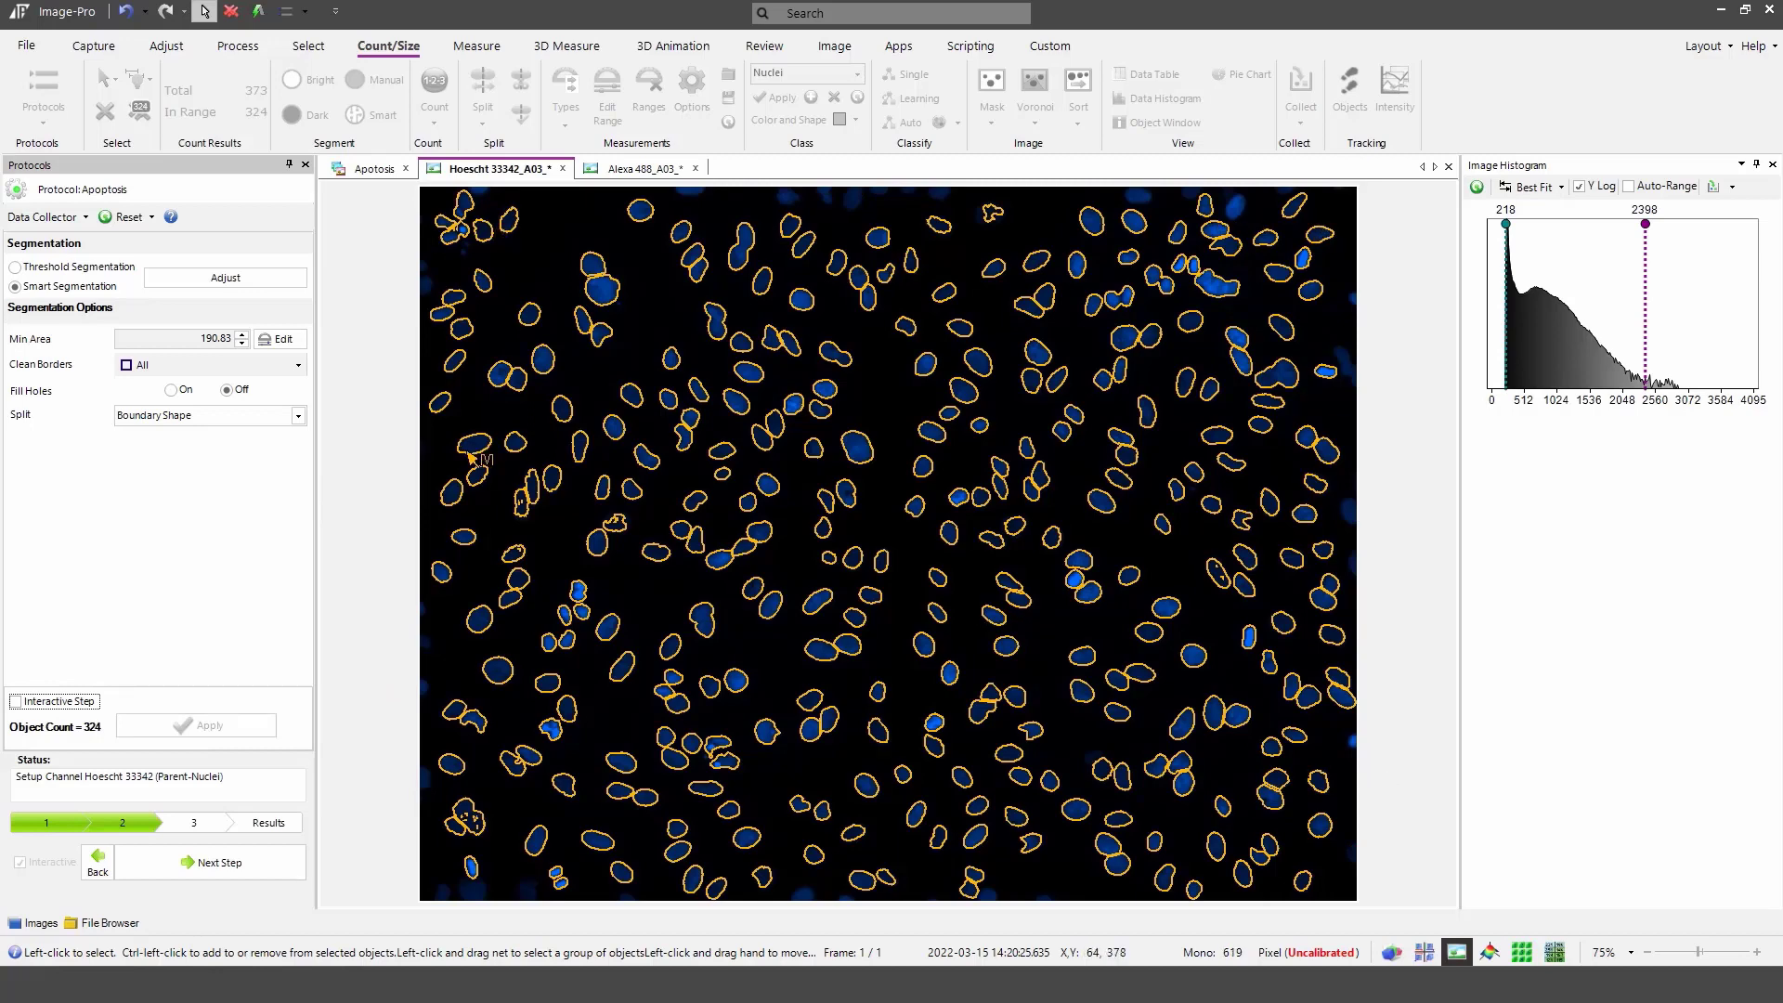
Step: Turn on Fill Holes for the nuclei segmentation and apply it to the image
{"action": "left_click", "coordinate": [172, 391]}
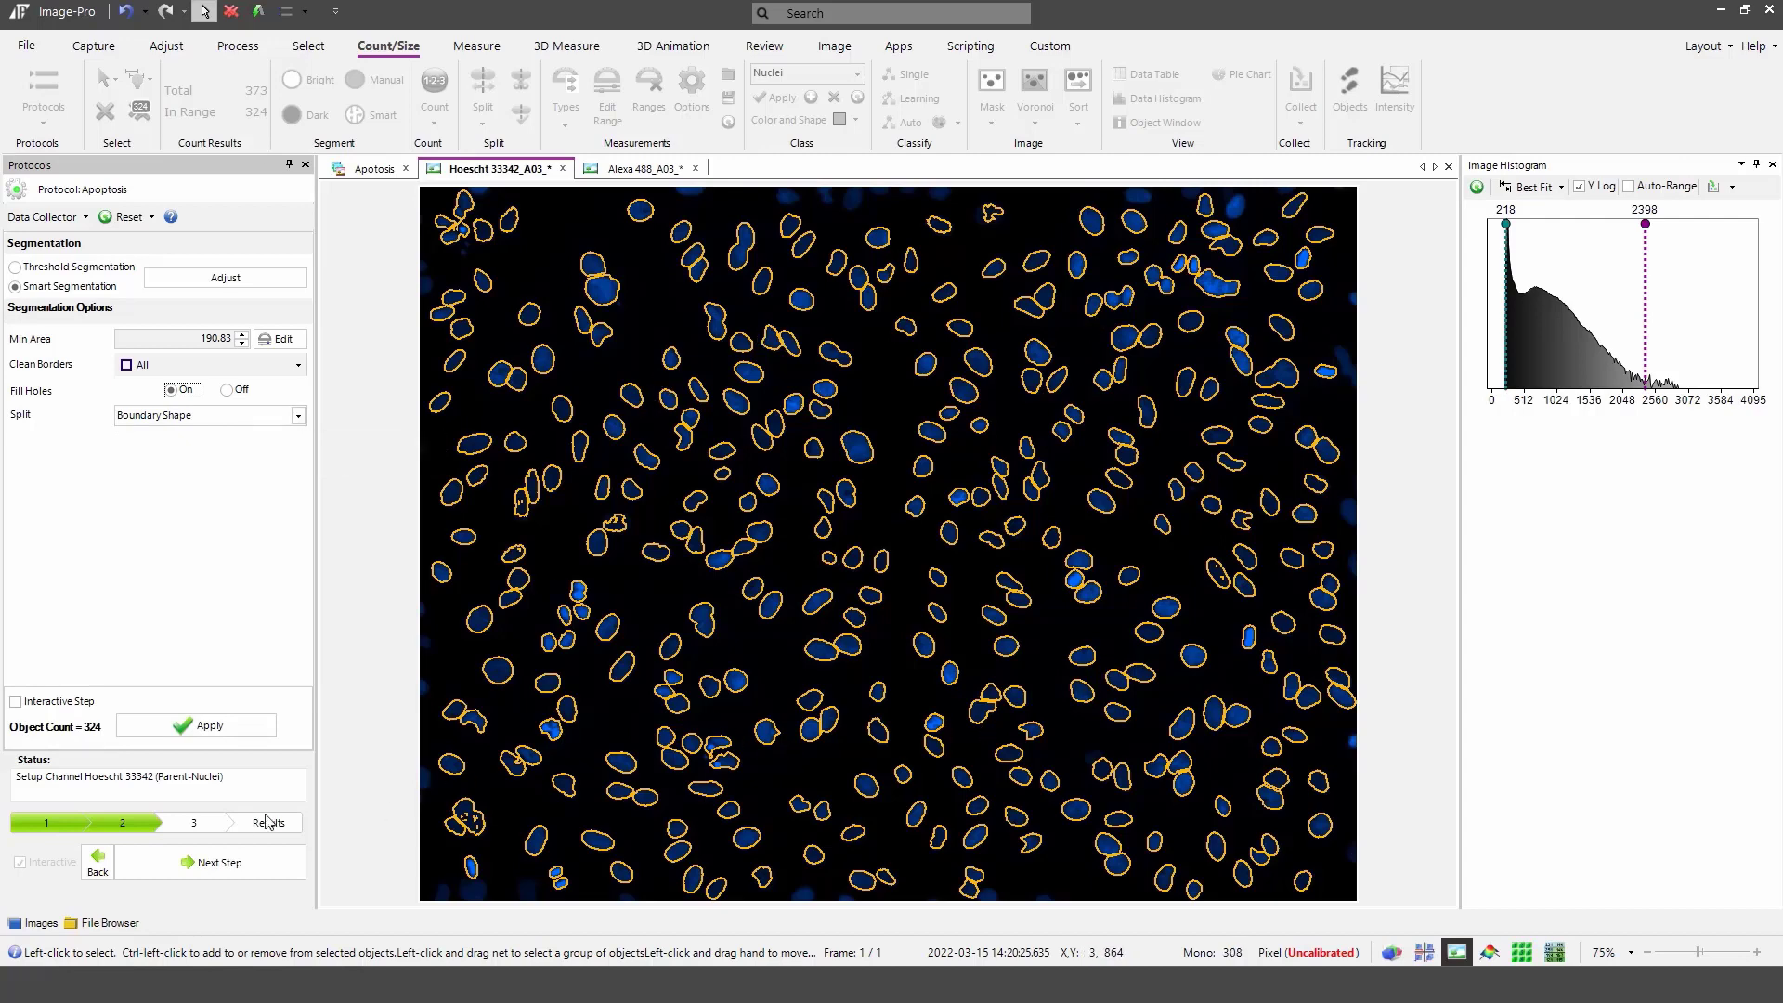
{"action": "left_click", "coordinate": [212, 727]}
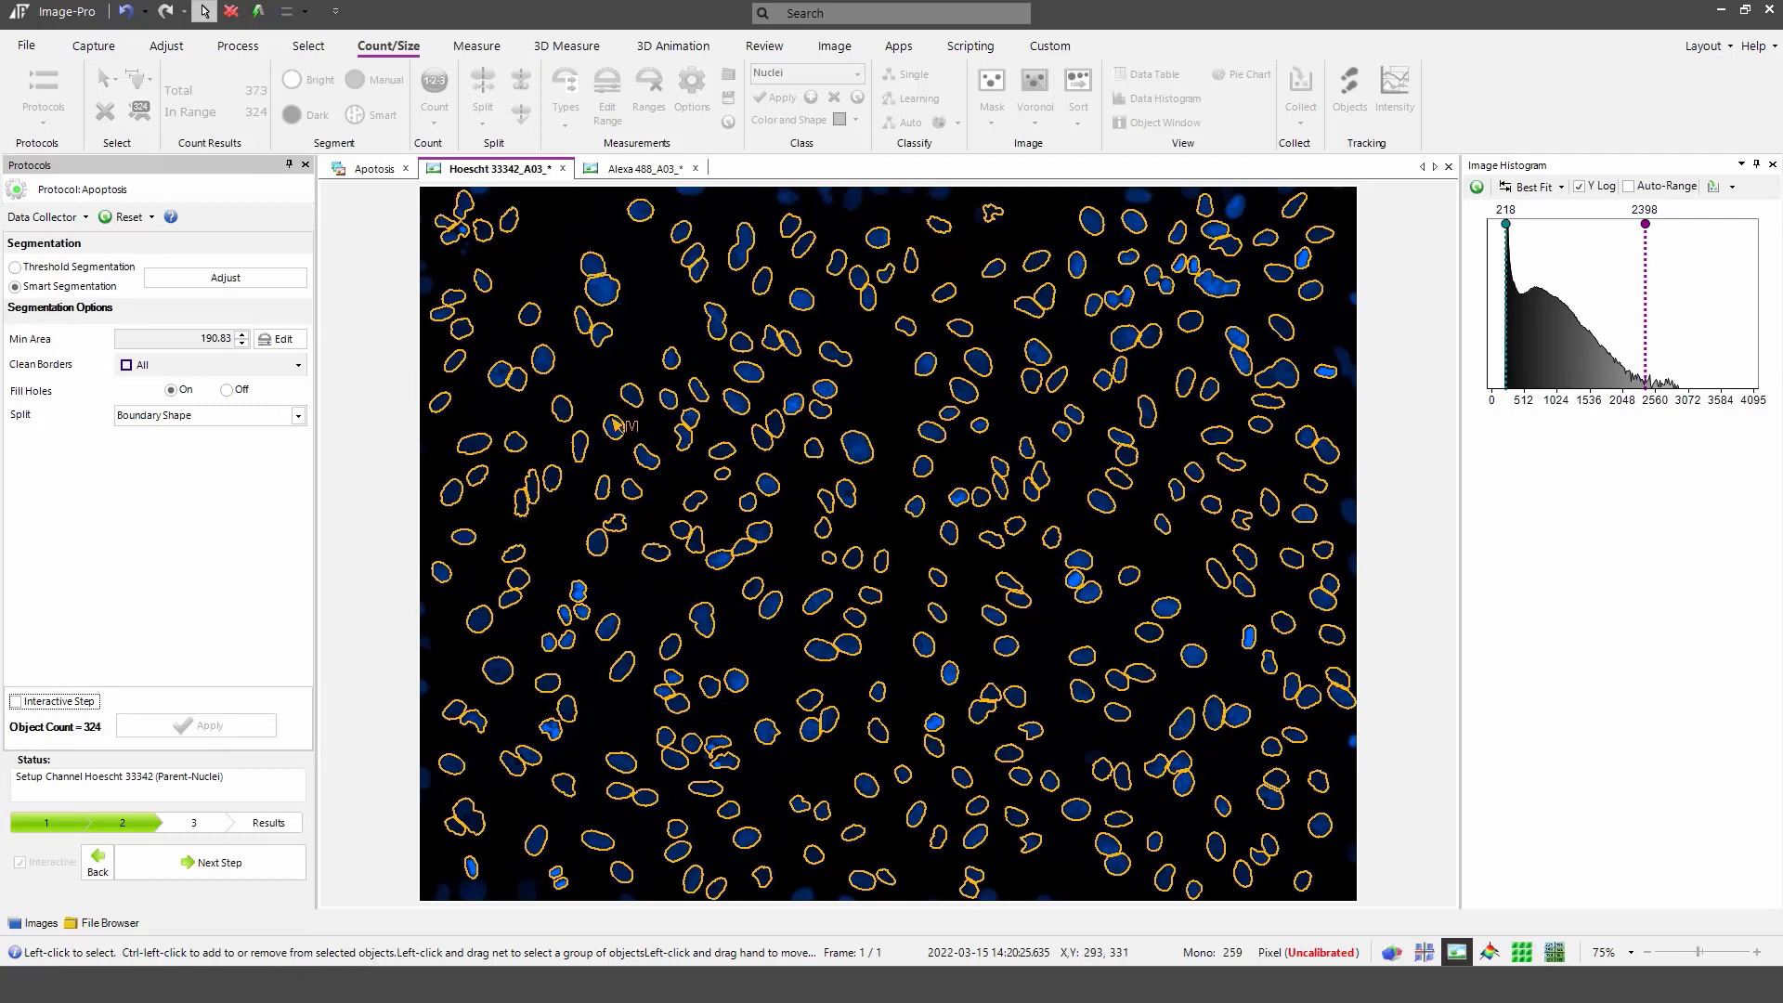
{"action": "mouse_move", "coordinate": [615, 425]}
Step: Advance to the Alexa 488 target channel, lower its threshold start to 985 and accept it
{"action": "left_click", "coordinate": [212, 868]}
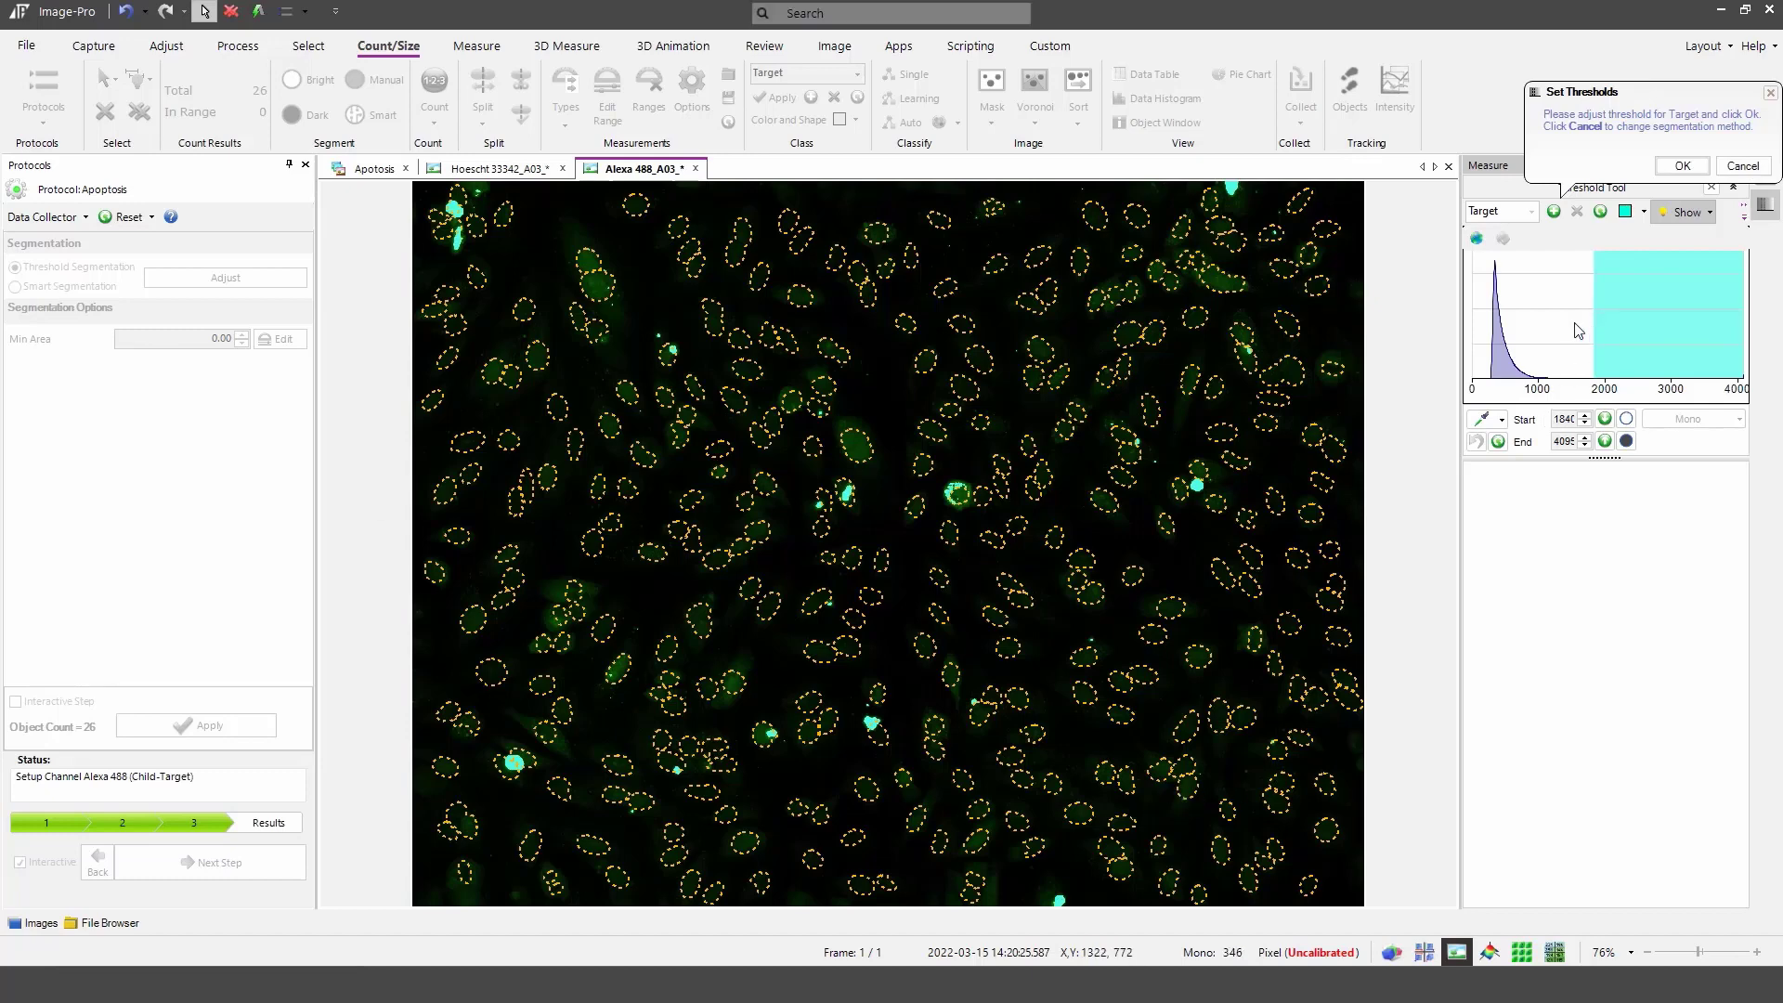
{"action": "left_click_drag", "start_coordinate": [1549, 336], "coordinate": [1542, 342]}
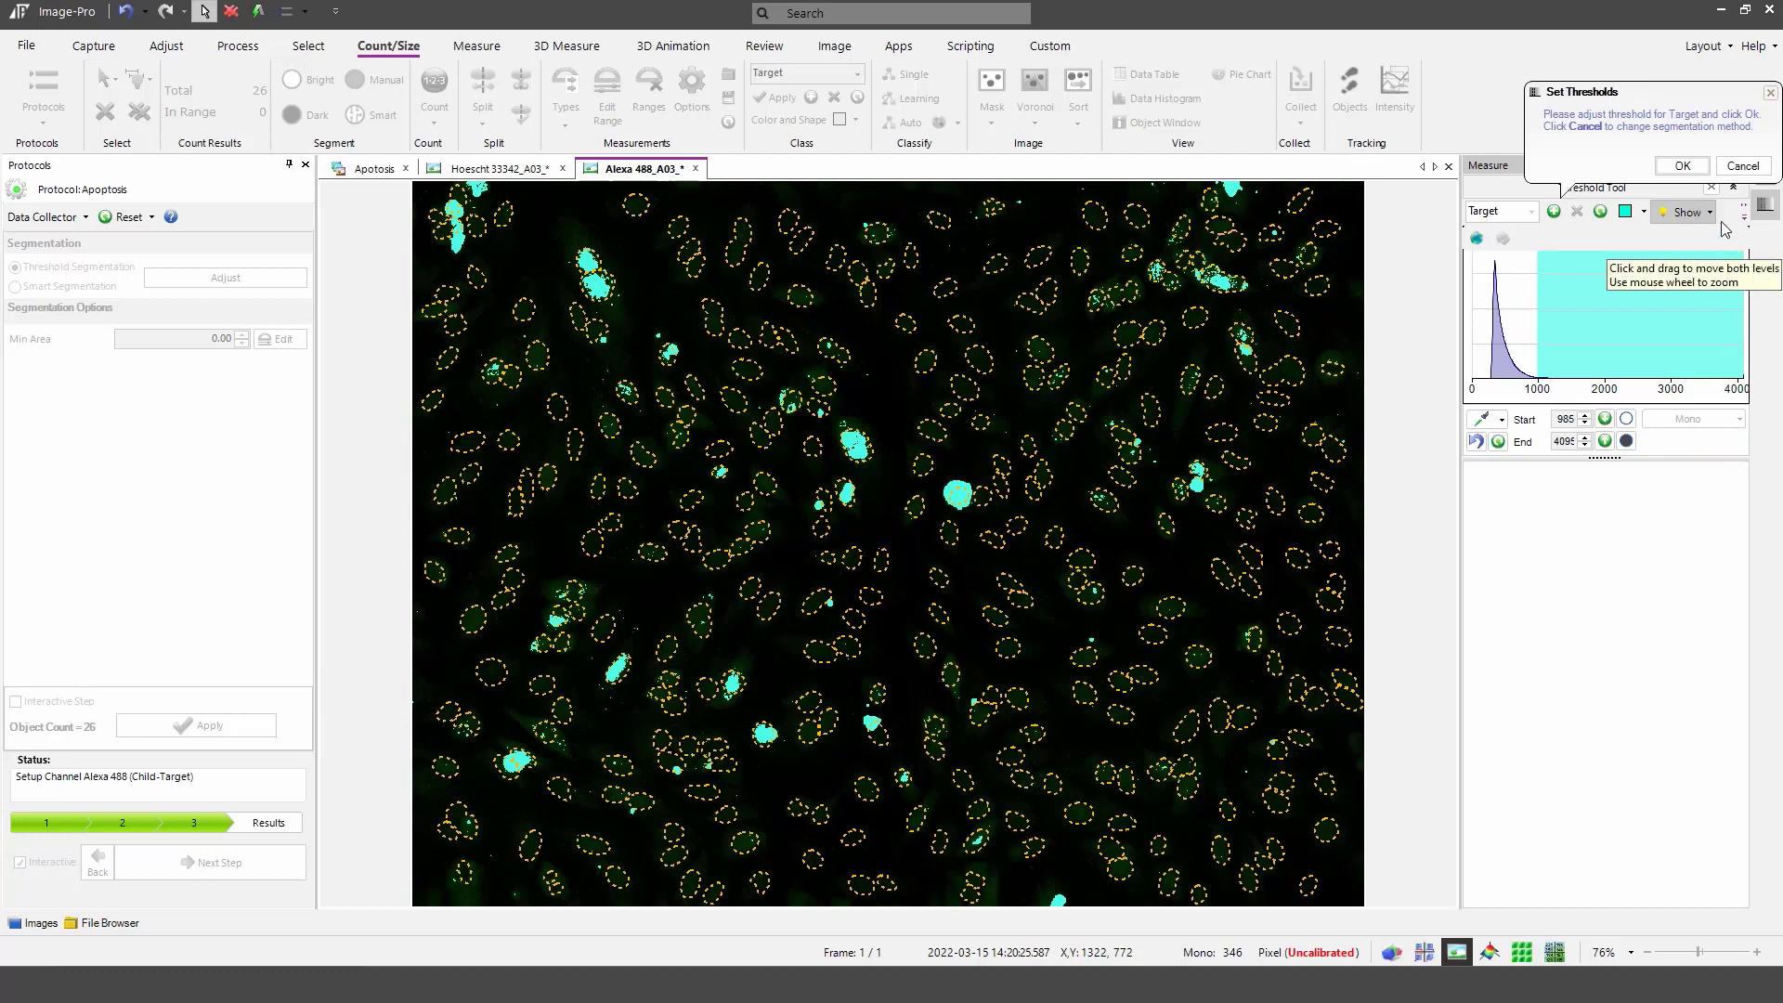
{"action": "left_click", "coordinate": [1683, 165]}
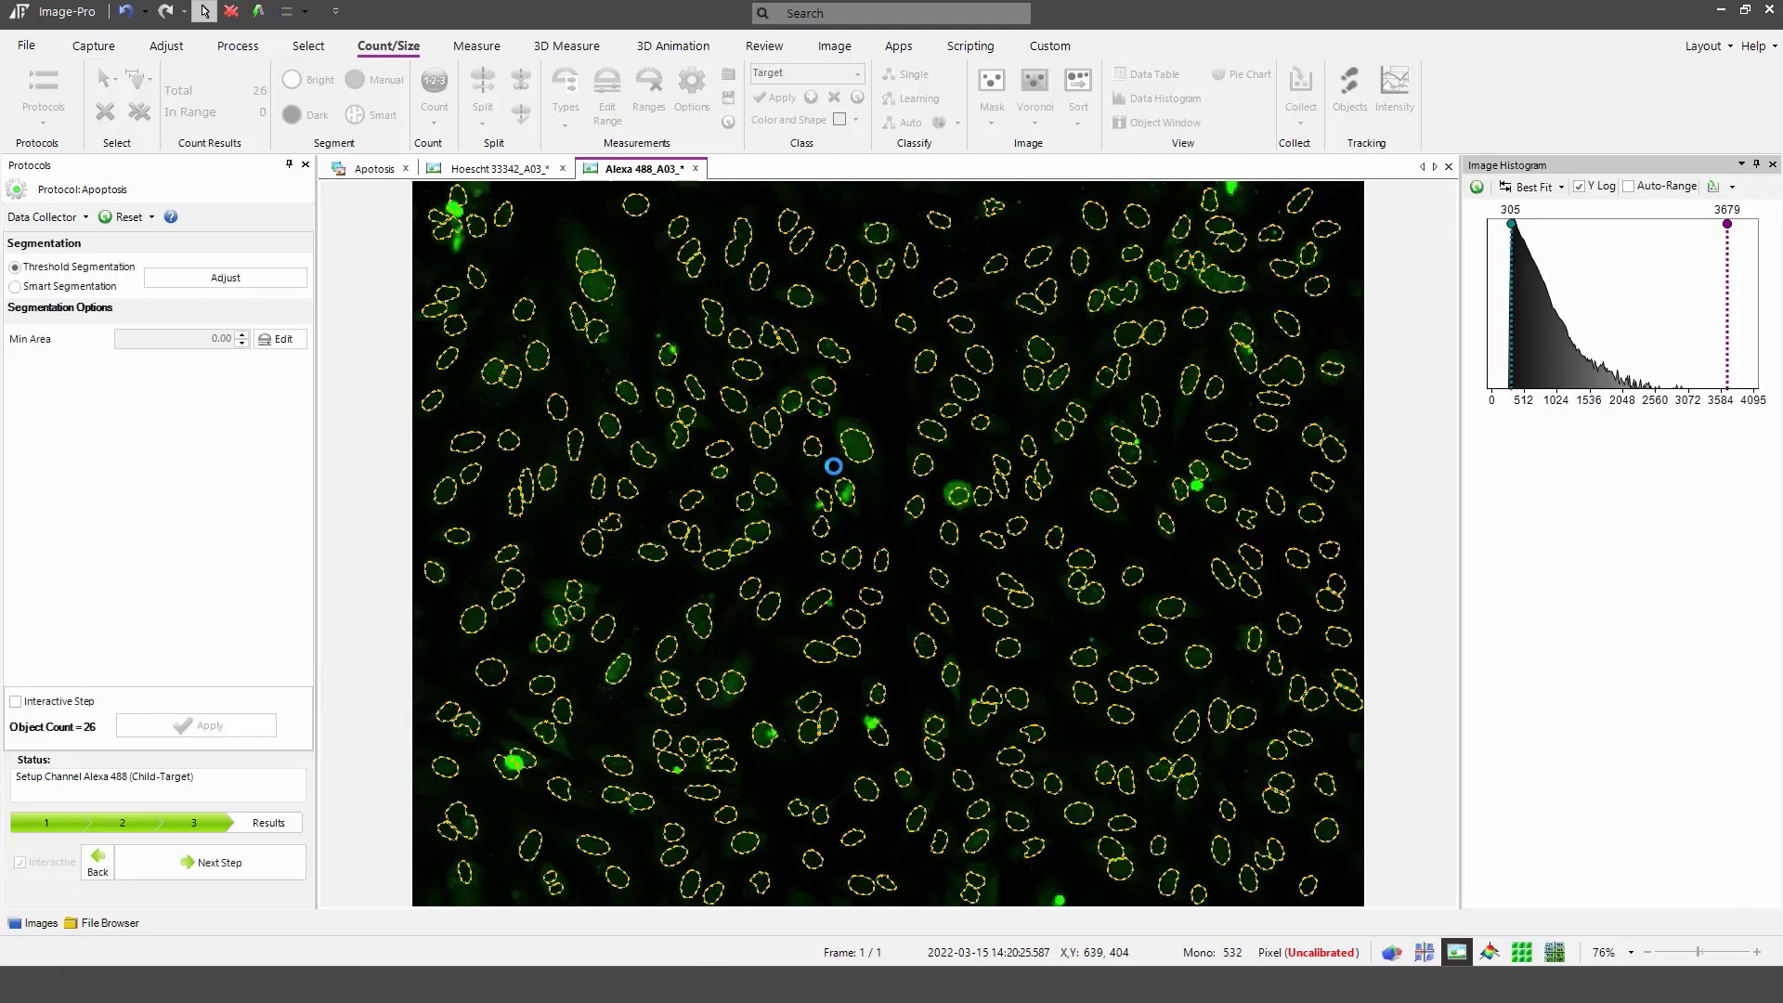
Step: Set the Alexa 488 targets' minimum region area to 73.77 in the measurement range histogram and advance to the results
{"action": "left_click", "coordinate": [283, 339]}
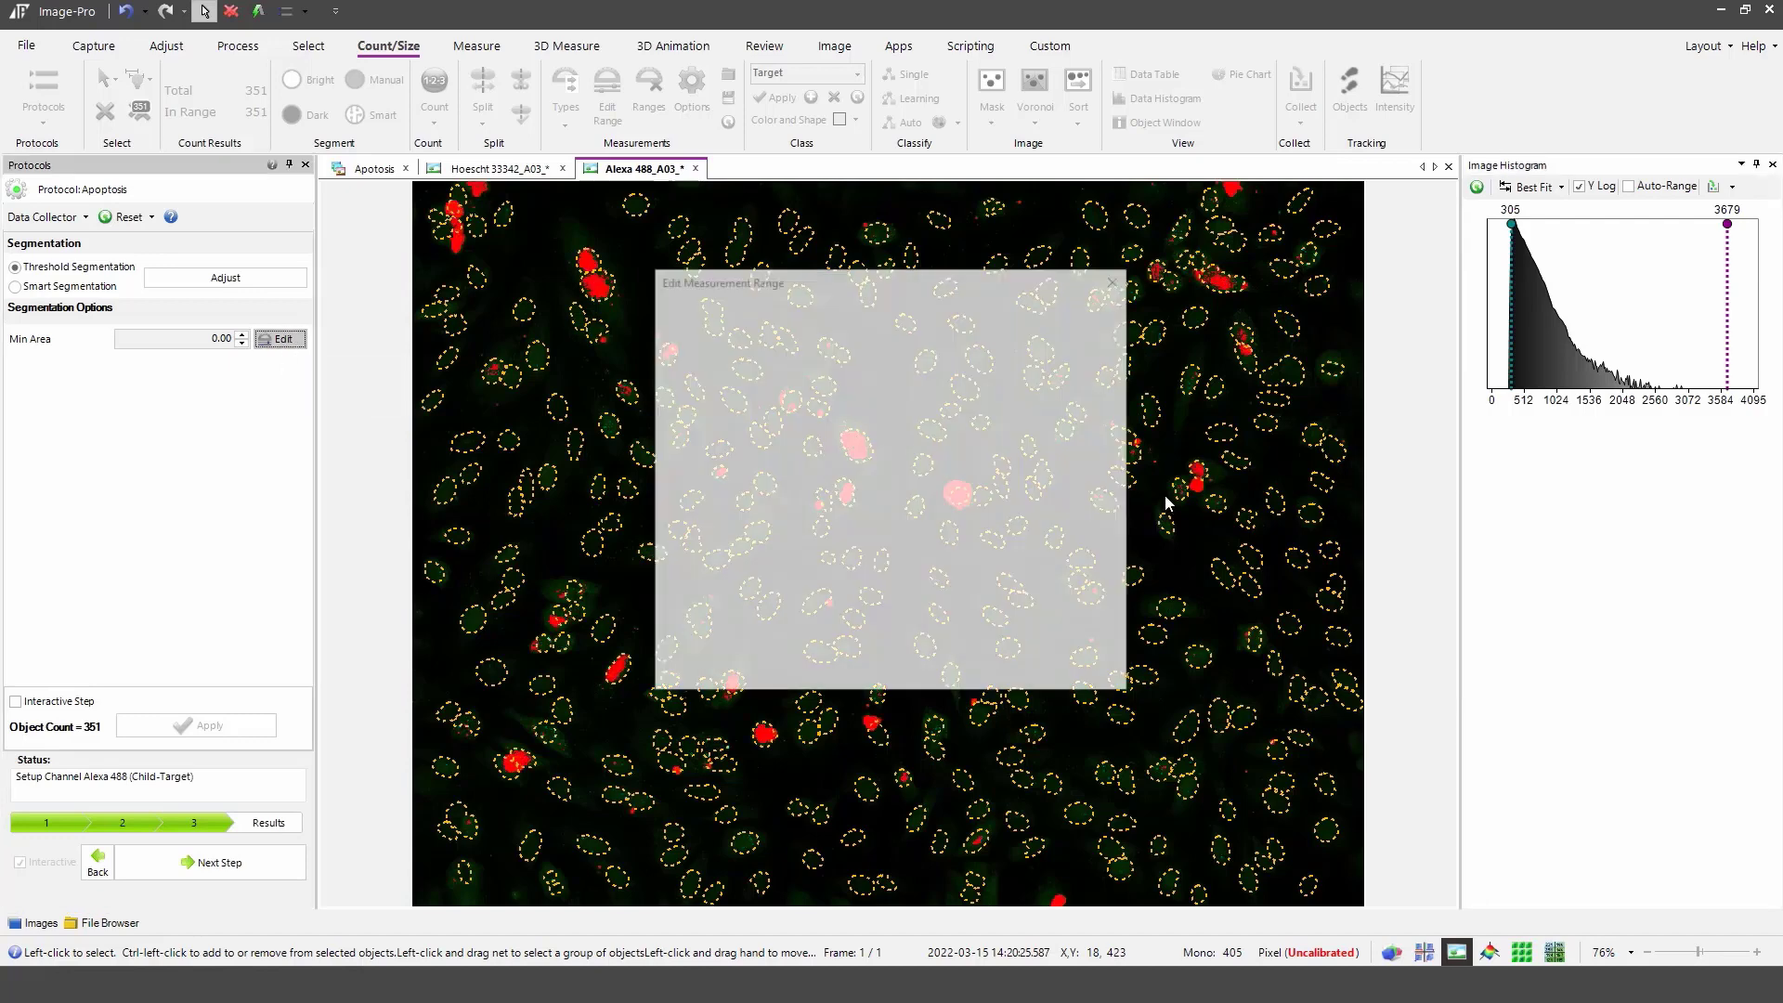
{"action": "left_click_drag", "start_coordinate": [885, 292], "coordinate": [1400, 326]}
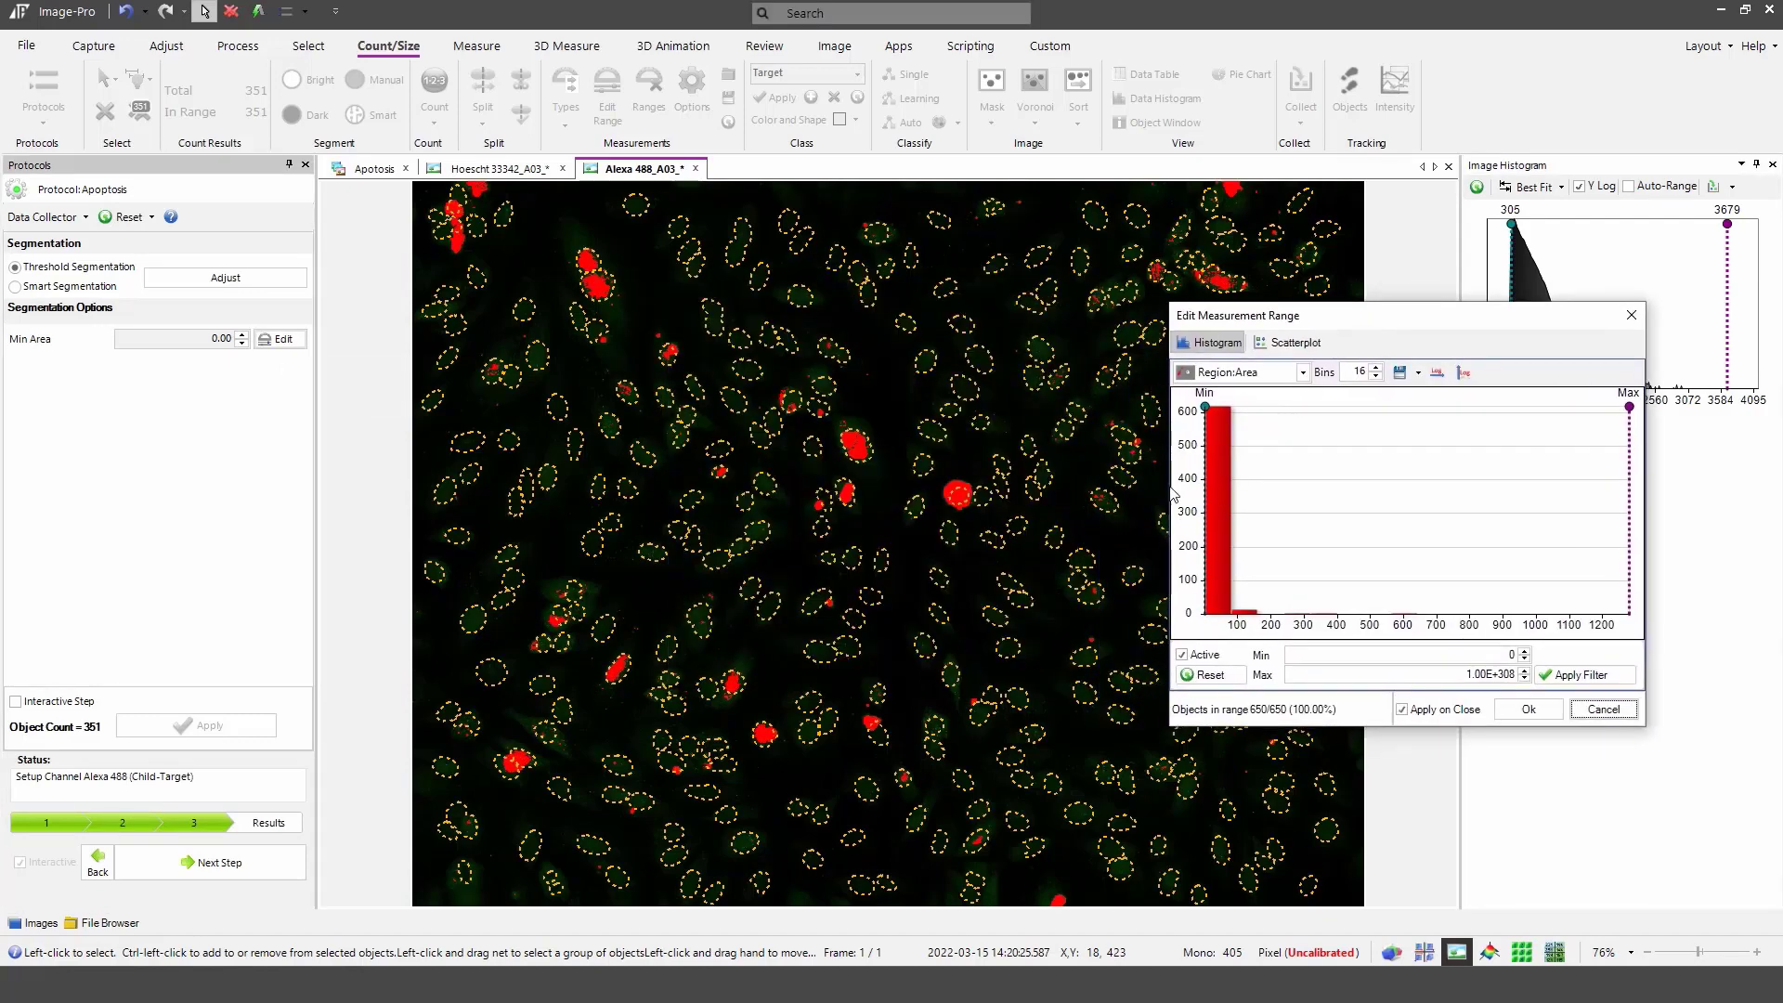
{"action": "left_click_drag", "start_coordinate": [1206, 478], "coordinate": [1229, 477]}
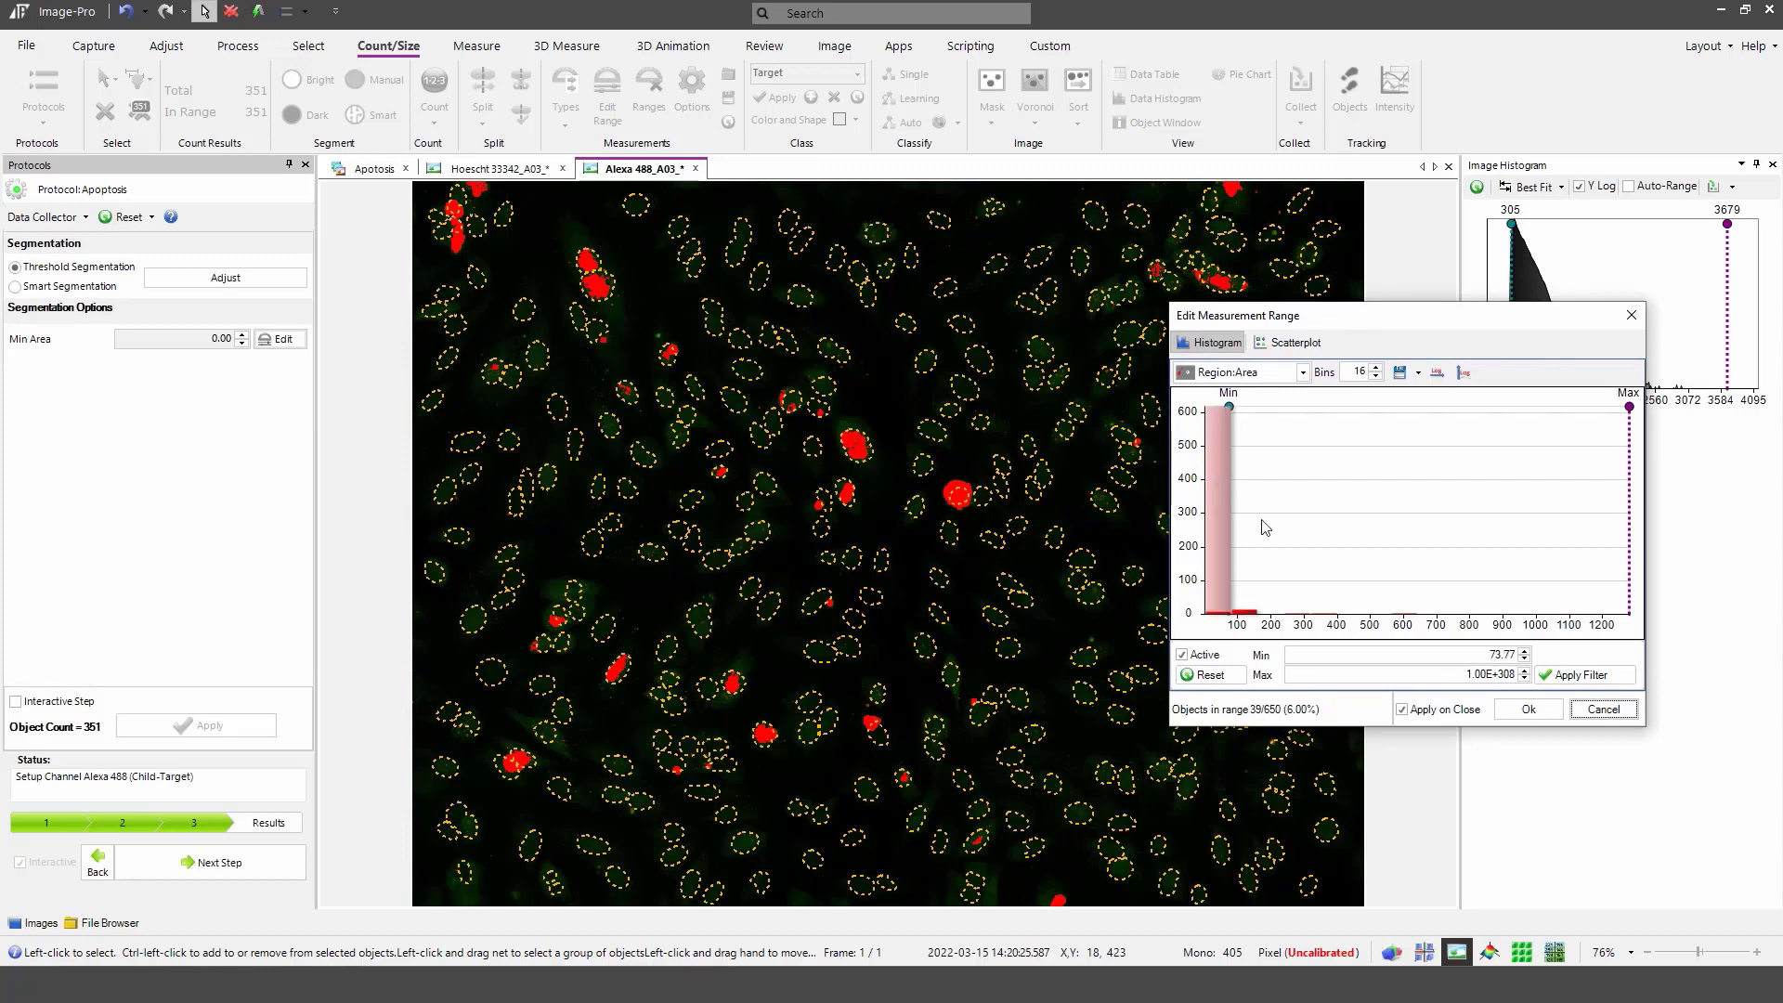
{"action": "left_click", "coordinate": [1530, 709]}
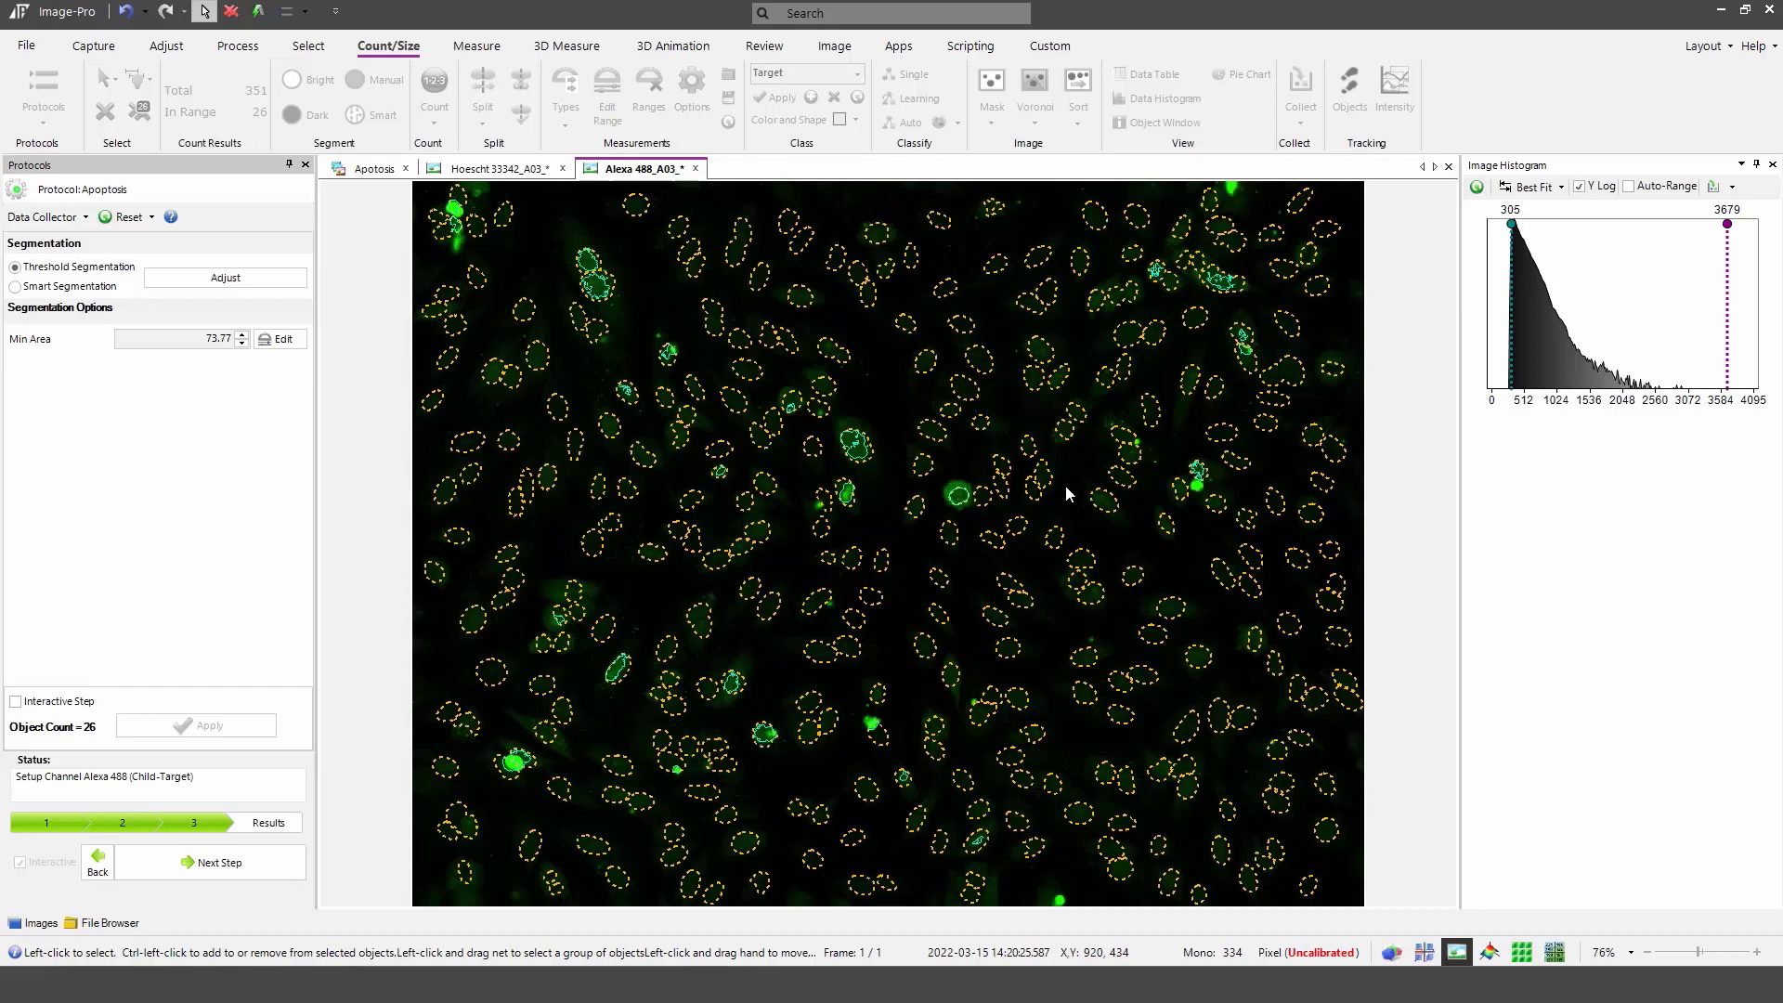
{"action": "left_click", "coordinate": [253, 873]}
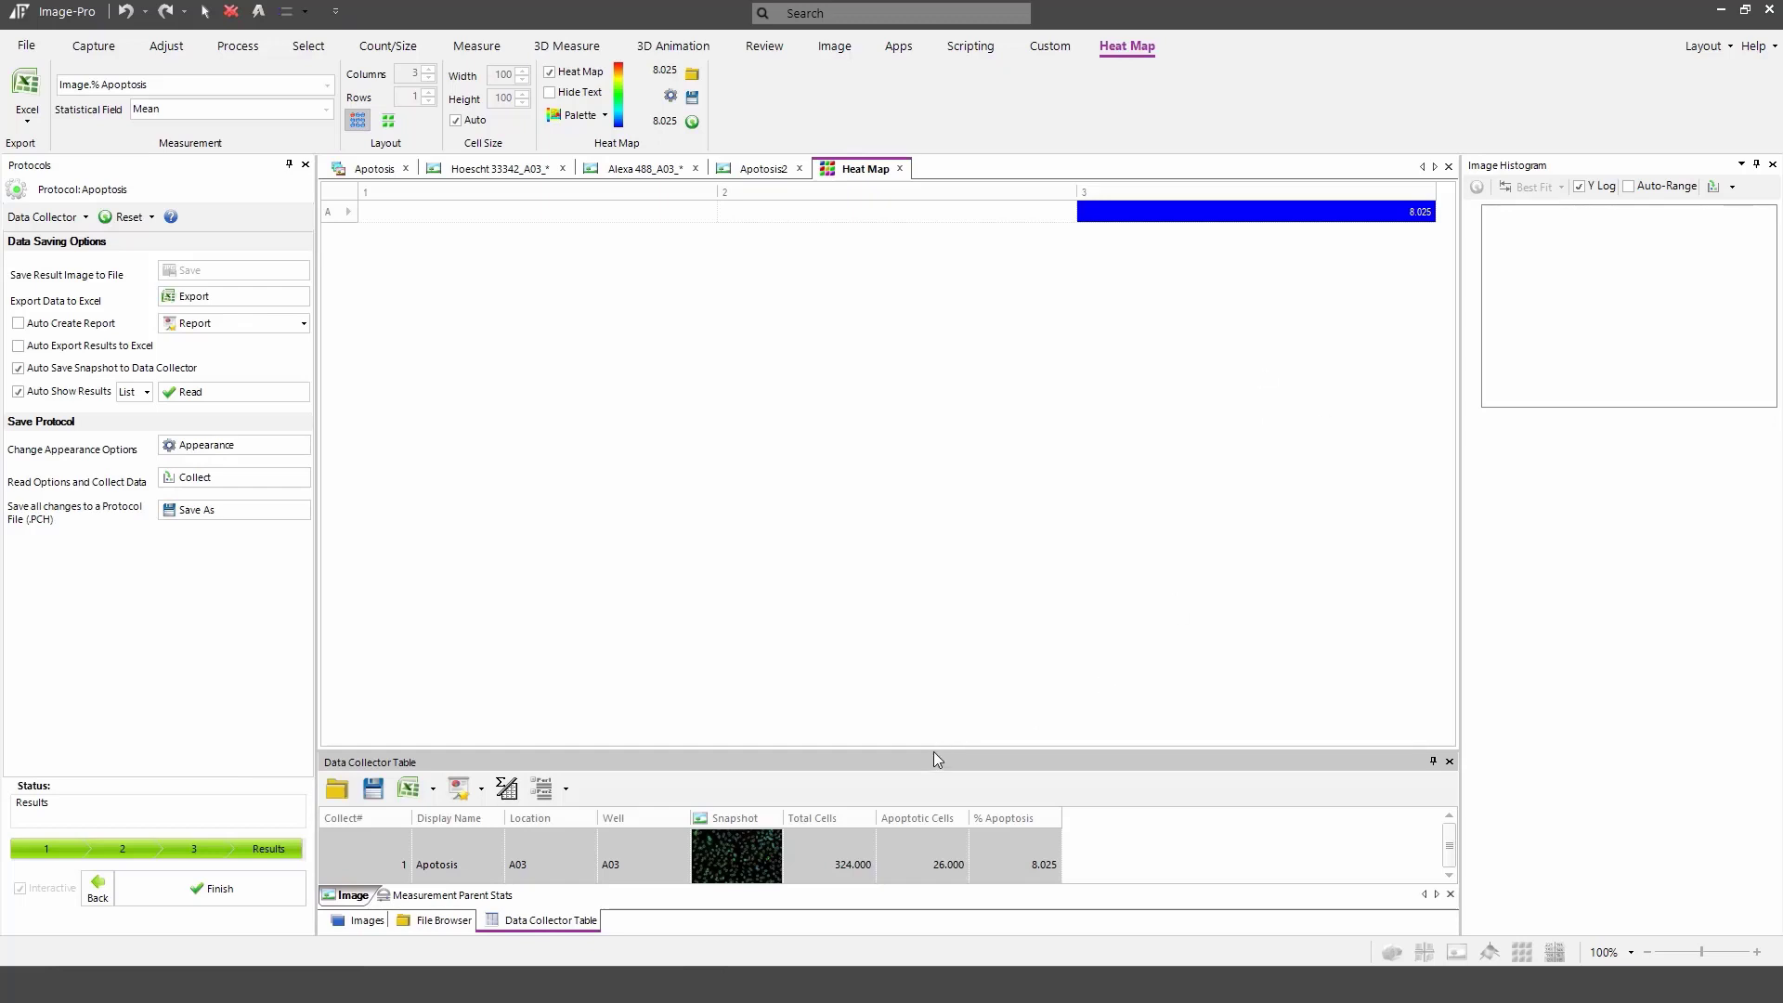
Step: Enlarge the data collector table and add the Block and Graph views to the automatically shown results
{"action": "left_click_drag", "start_coordinate": [933, 750], "coordinate": [945, 601]}
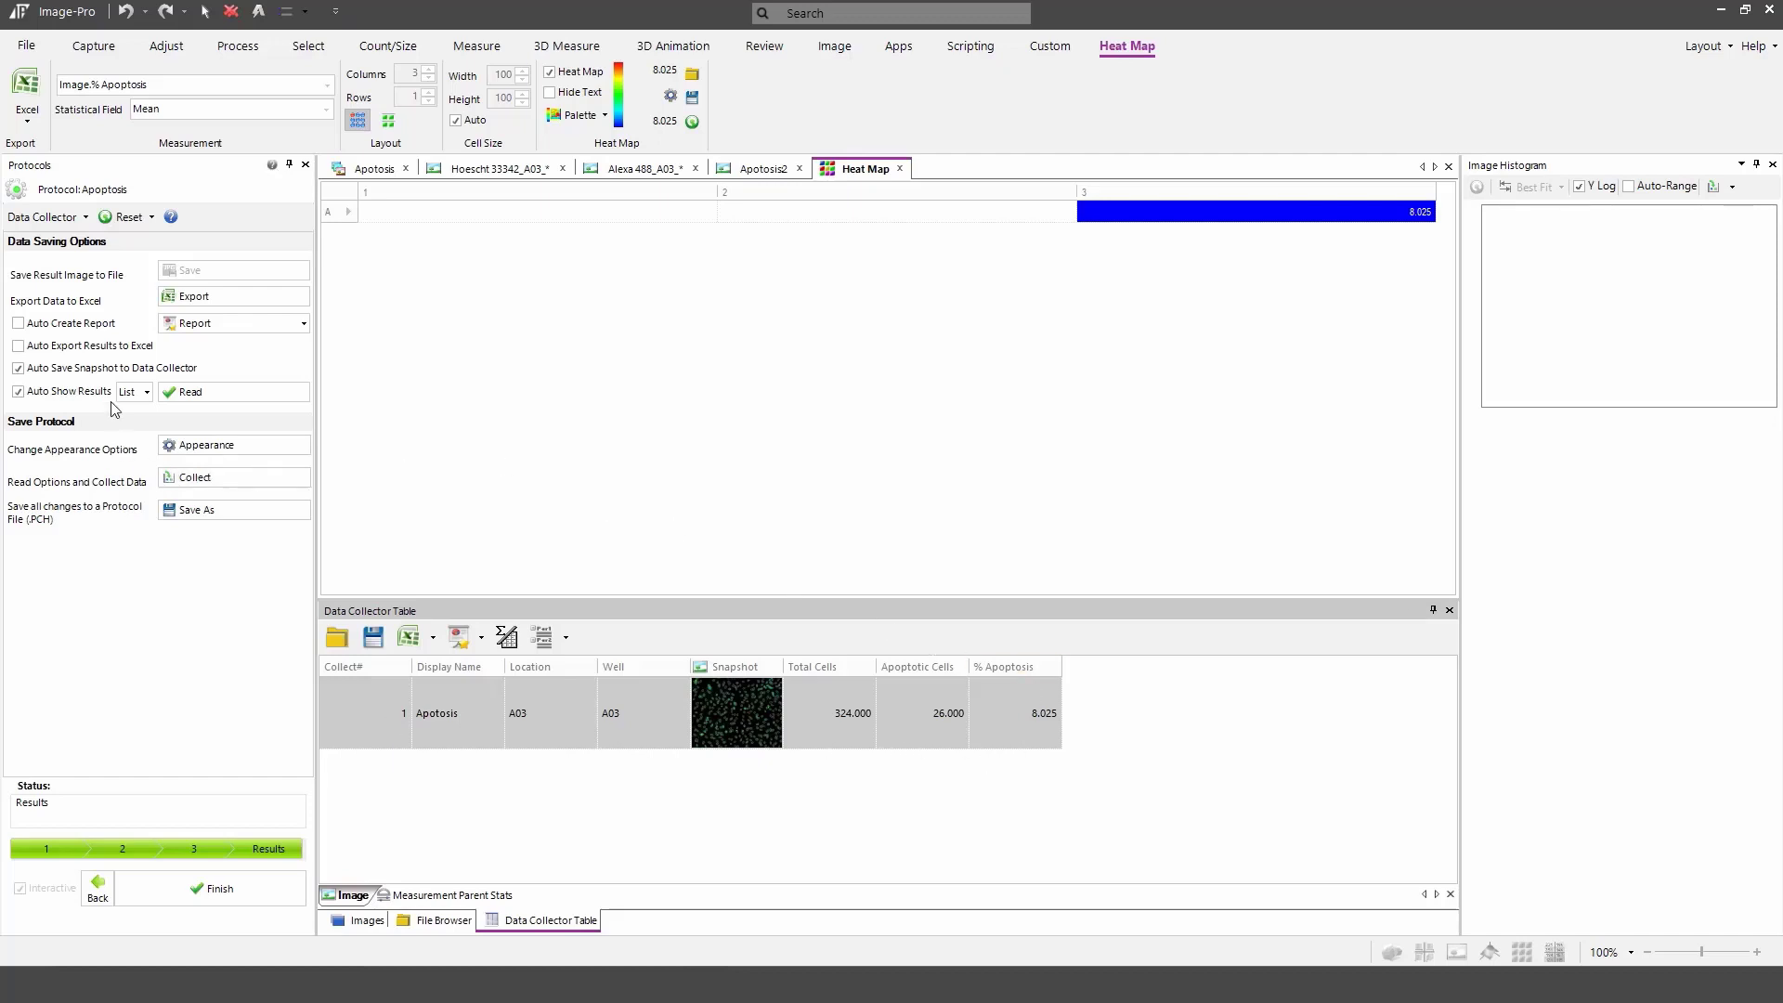
{"action": "left_click", "coordinate": [146, 392]}
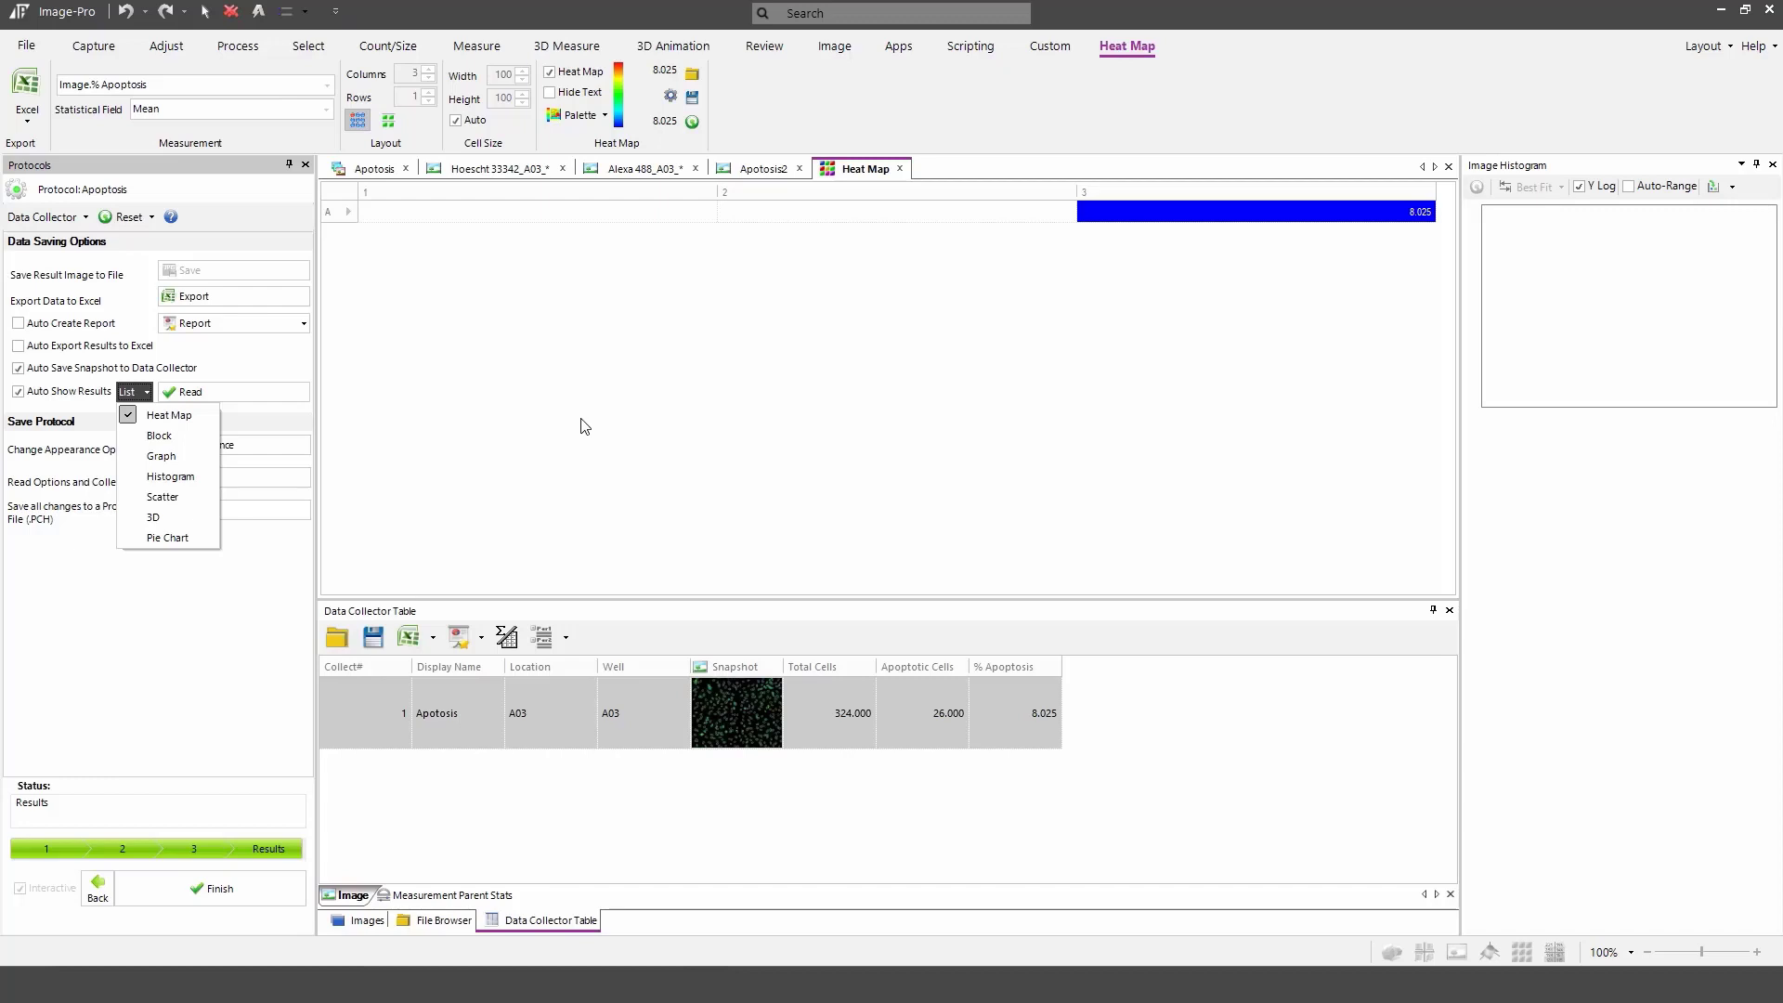
{"action": "left_click", "coordinate": [156, 436]}
{"action": "left_click", "coordinate": [146, 393]}
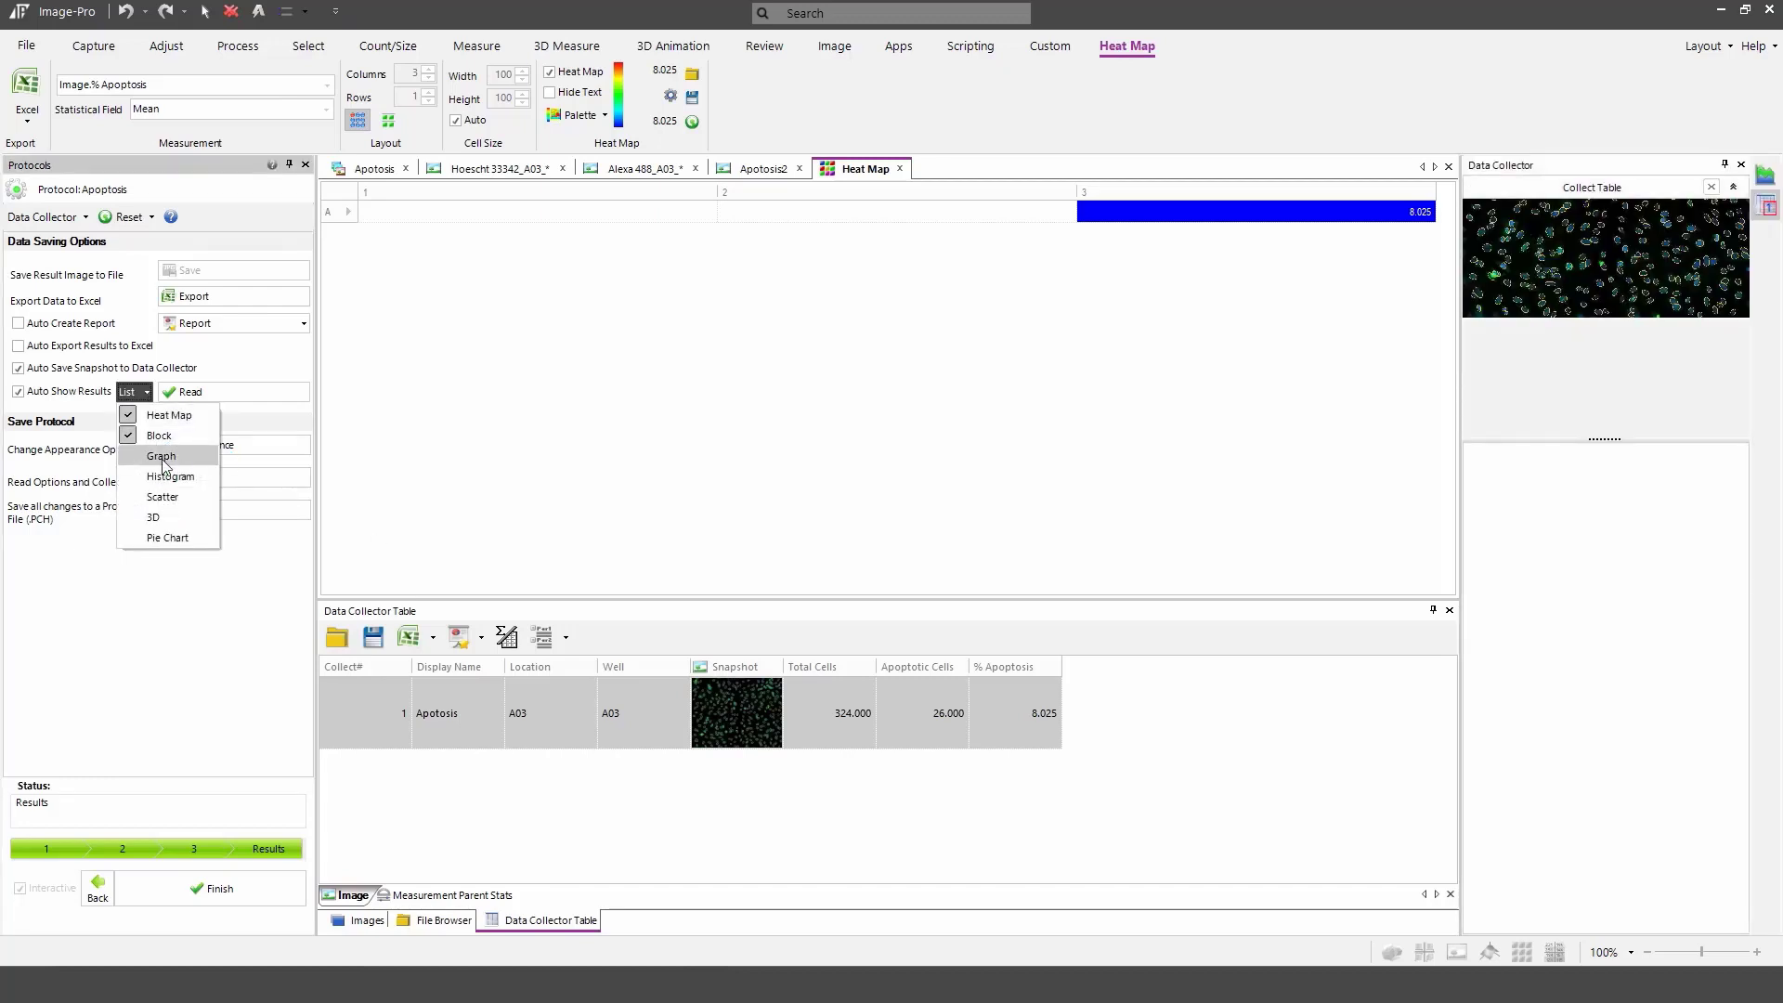
{"action": "left_click", "coordinate": [162, 456]}
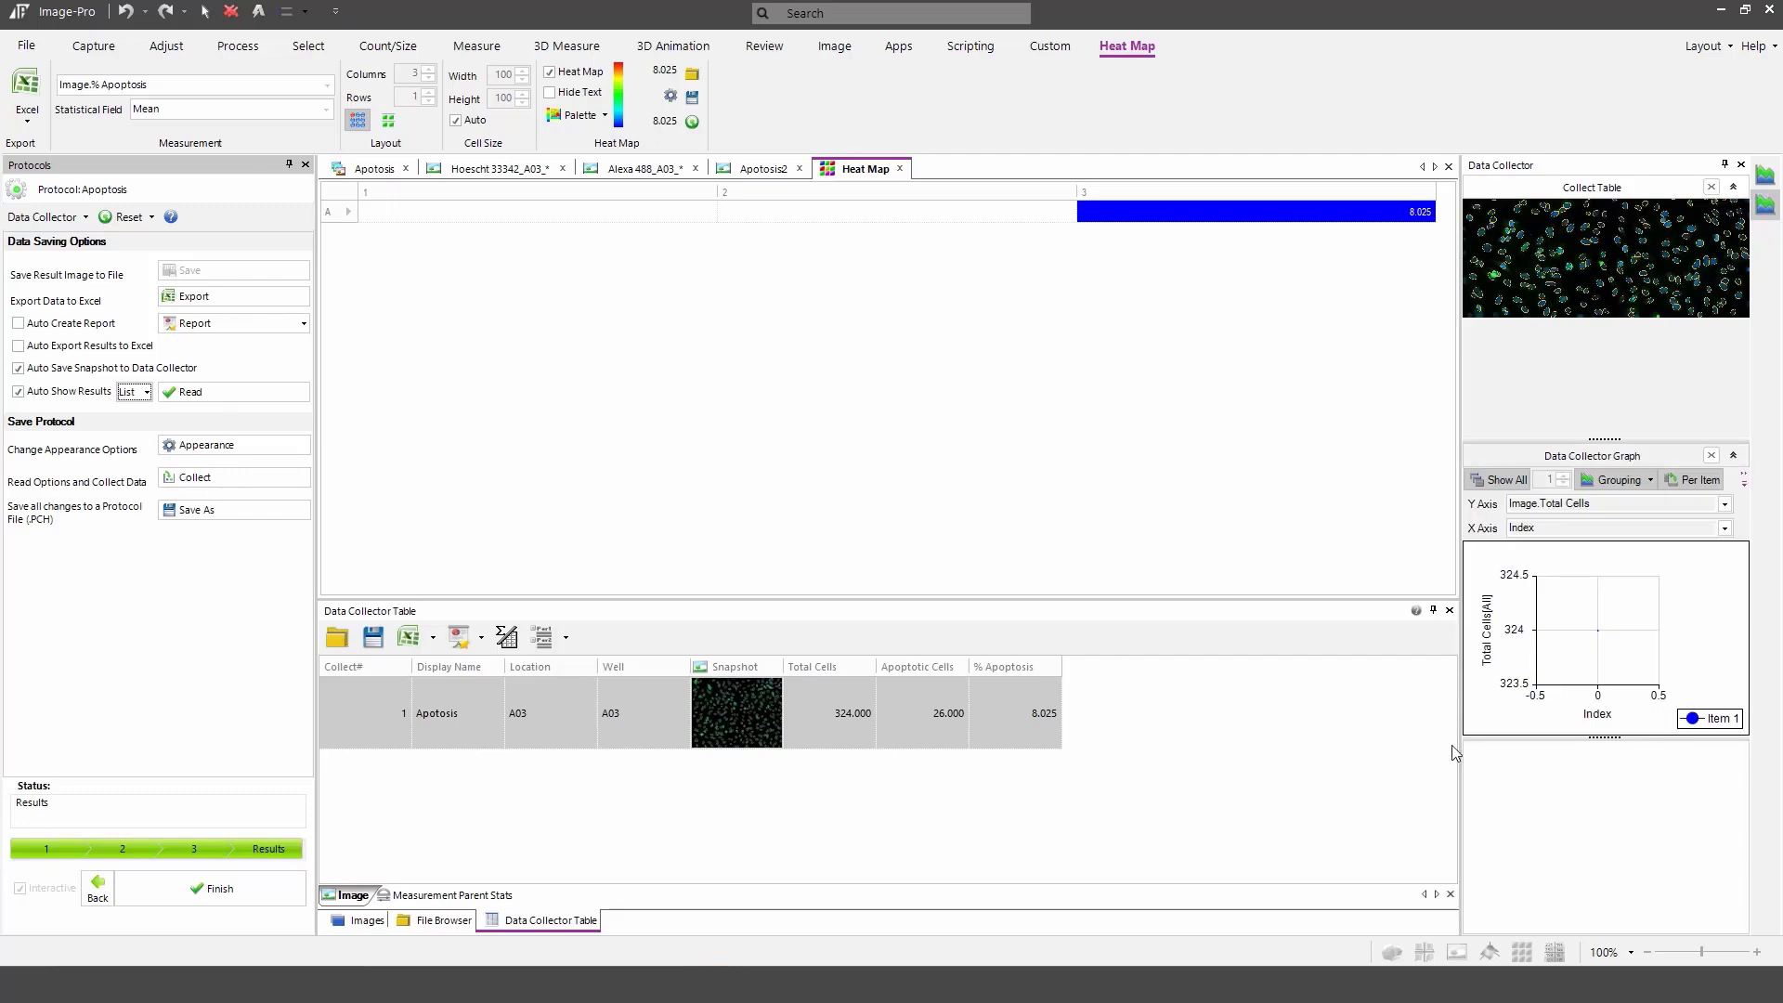
Step: Plot Image.% Apoptosis on the Y axis against Image.Collect# on the X axis in the data collector graph
{"action": "left_click", "coordinate": [1642, 508]}
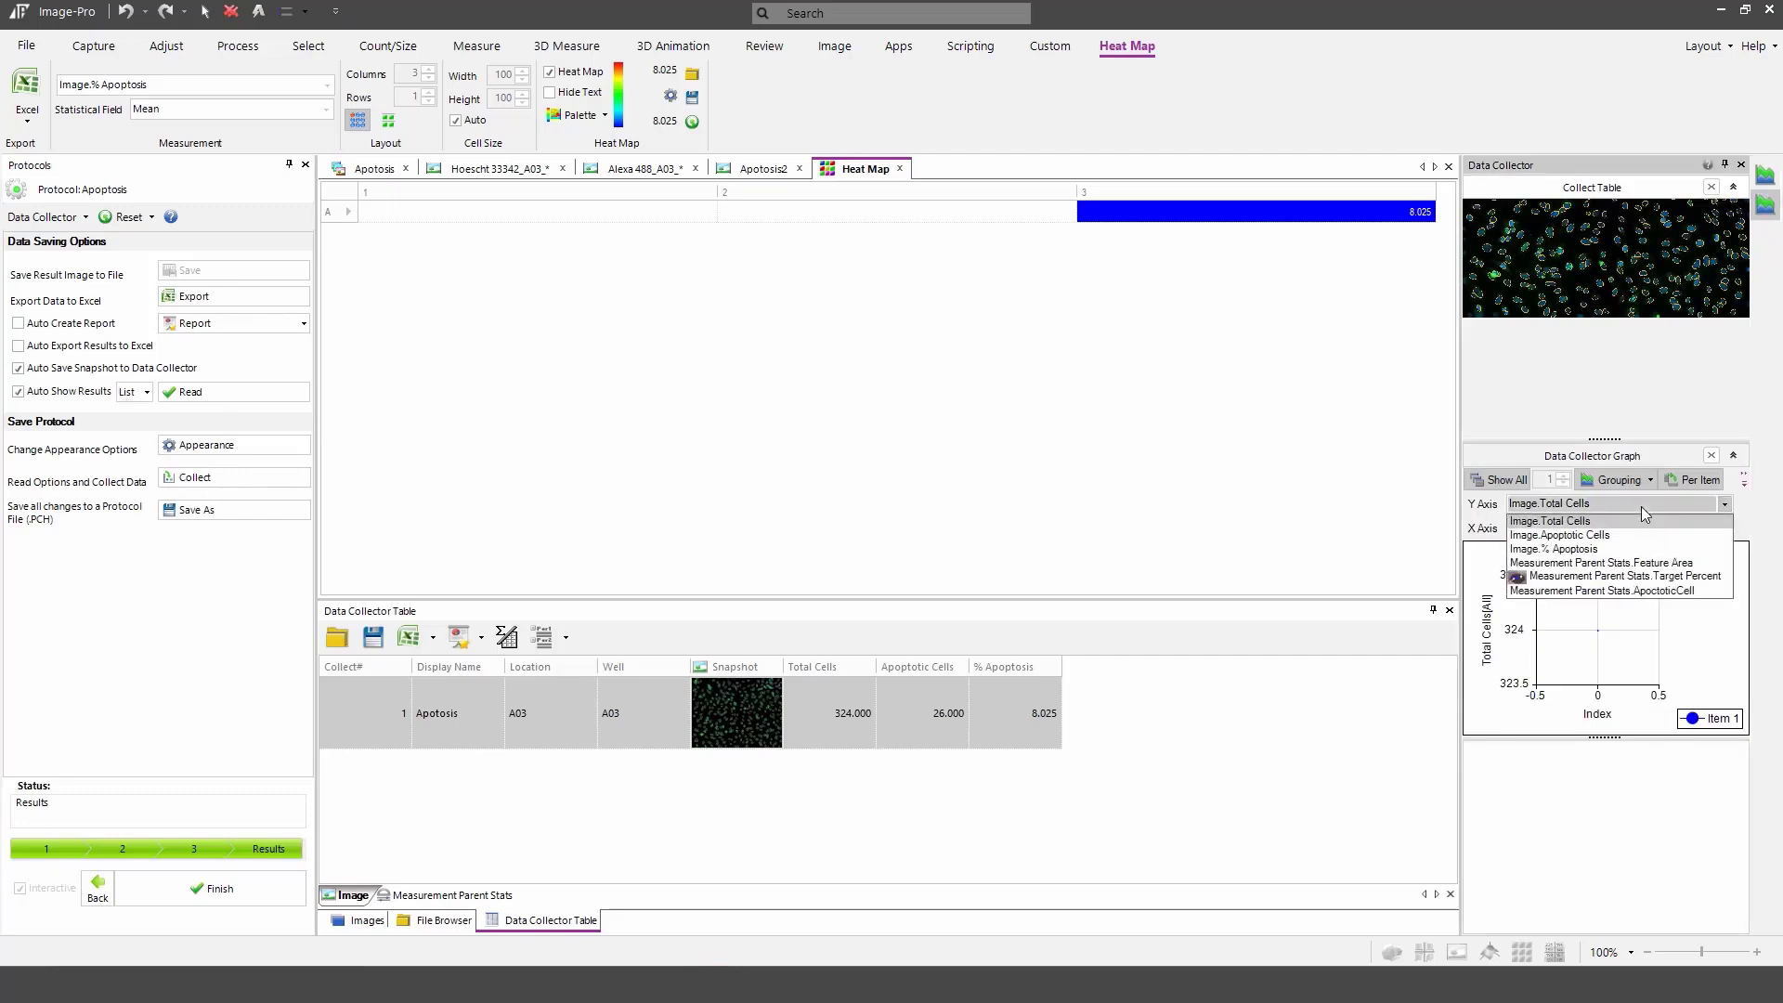
{"action": "left_click", "coordinate": [1593, 554]}
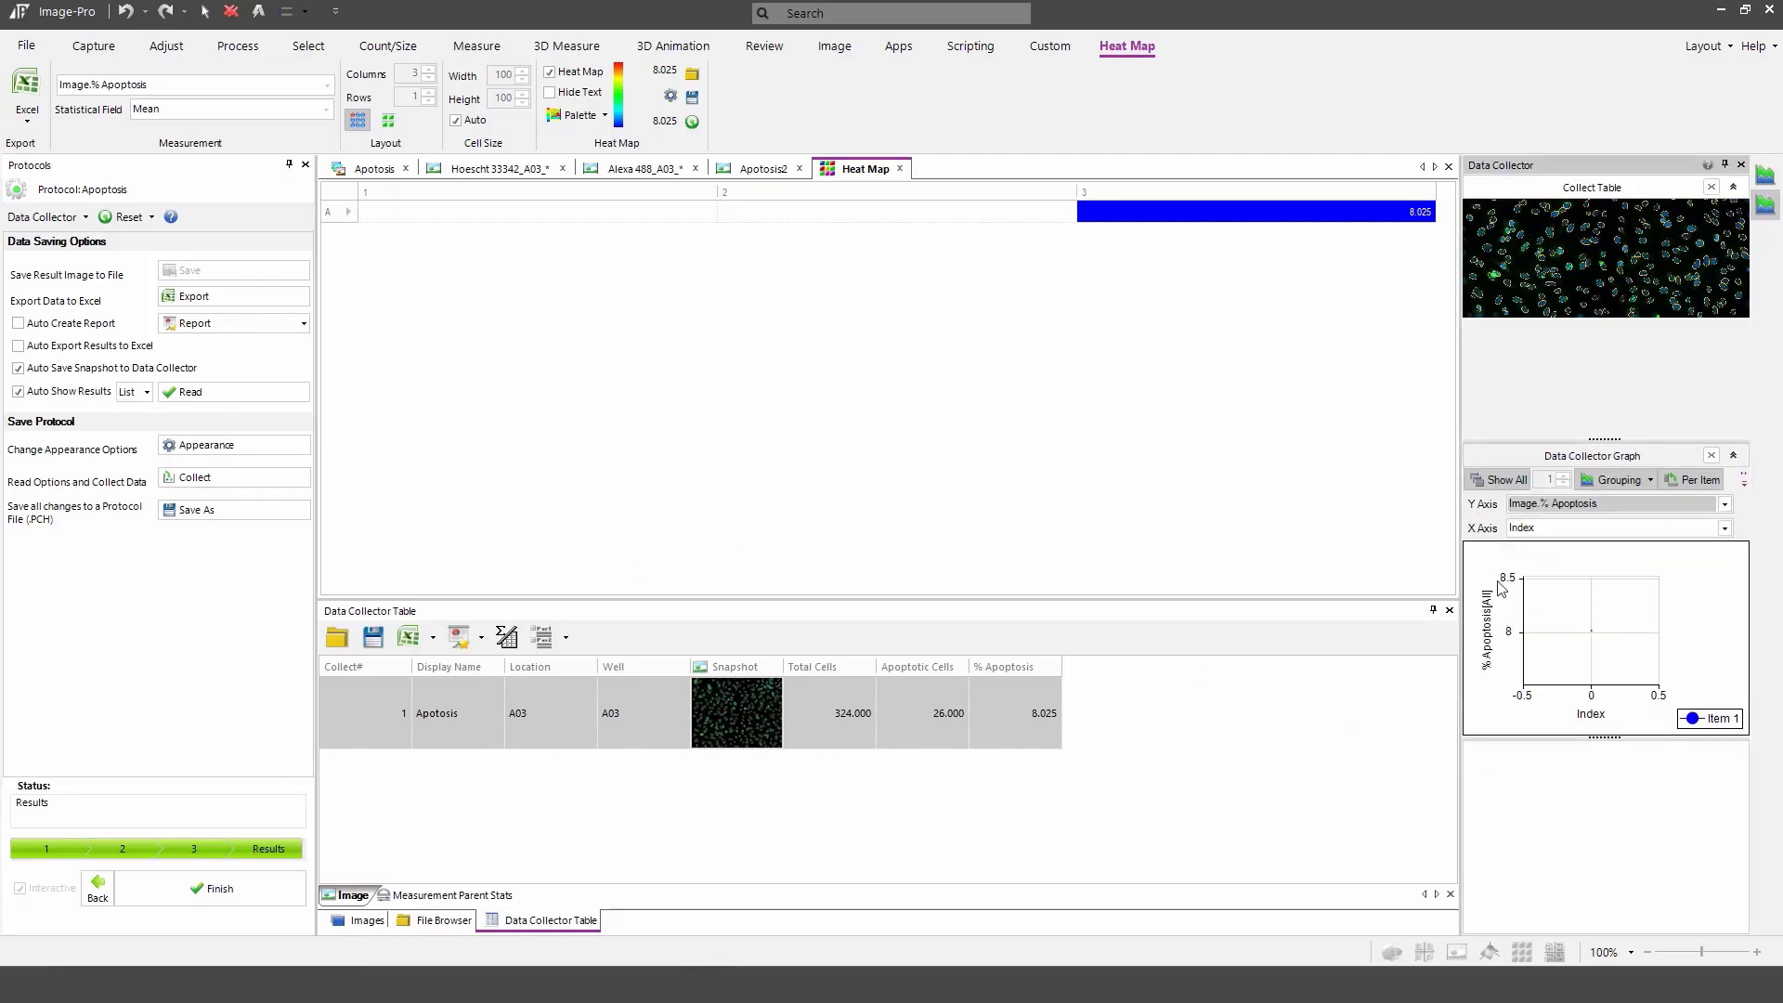
{"action": "left_click", "coordinate": [1570, 530]}
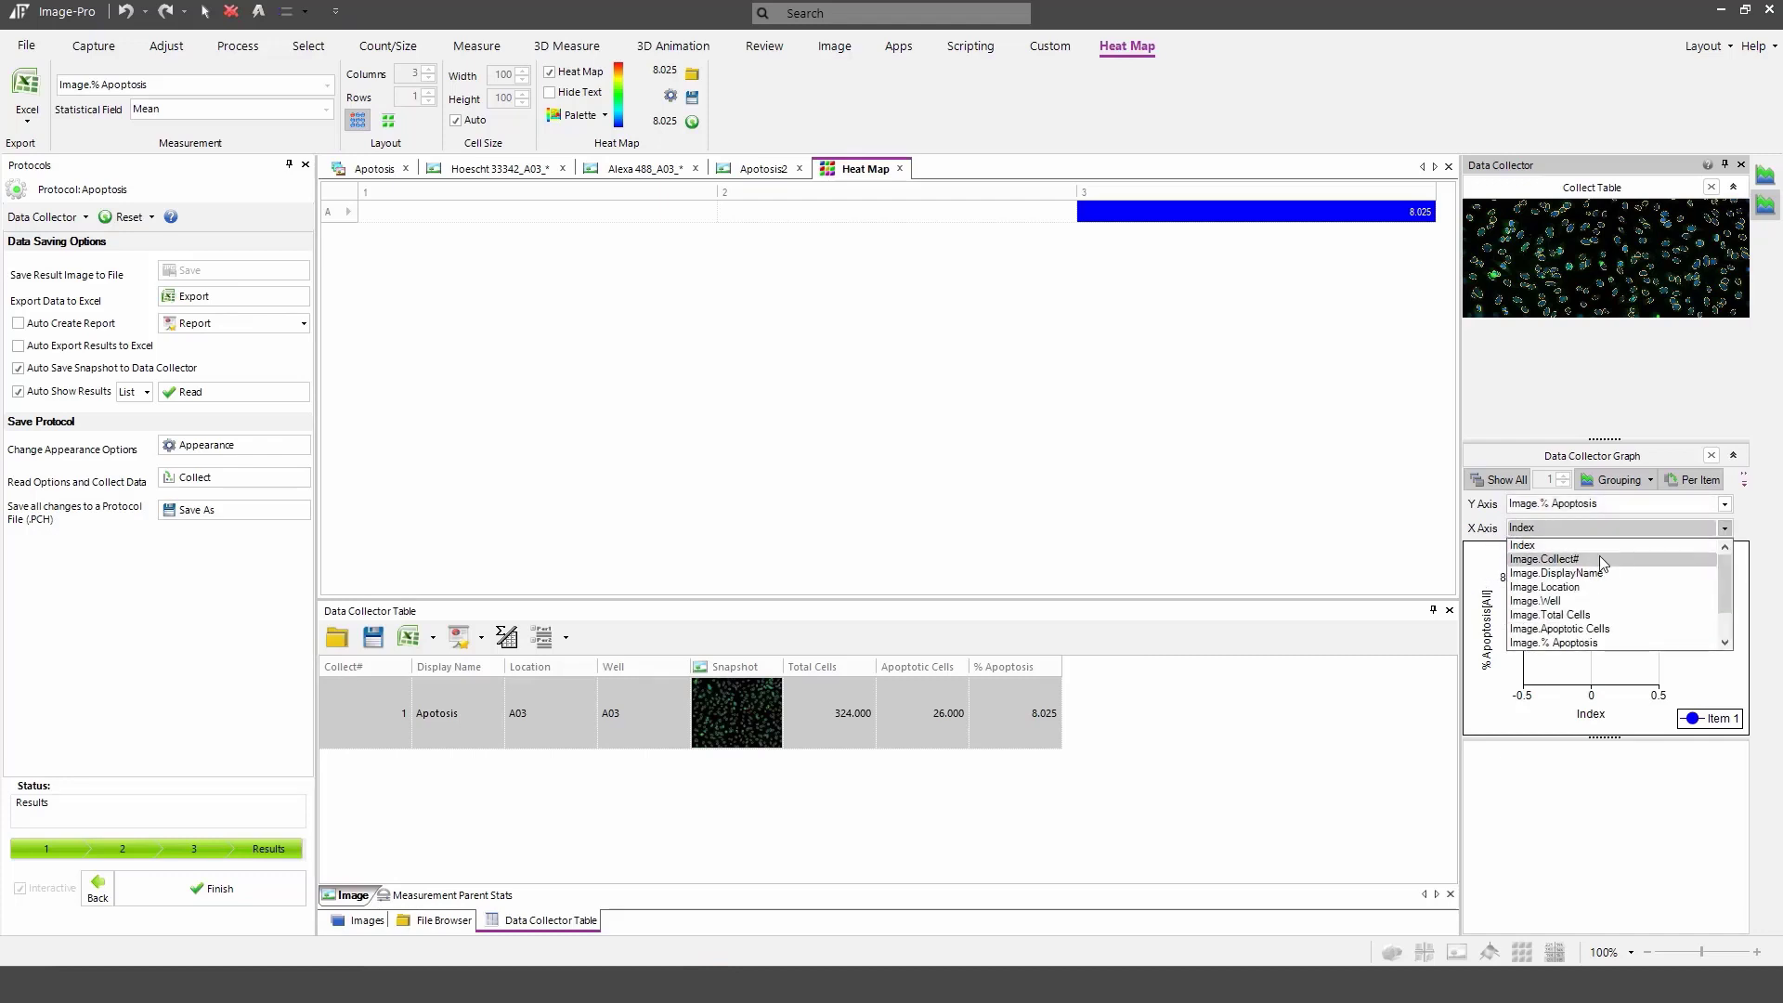
{"action": "left_click", "coordinate": [1600, 558]}
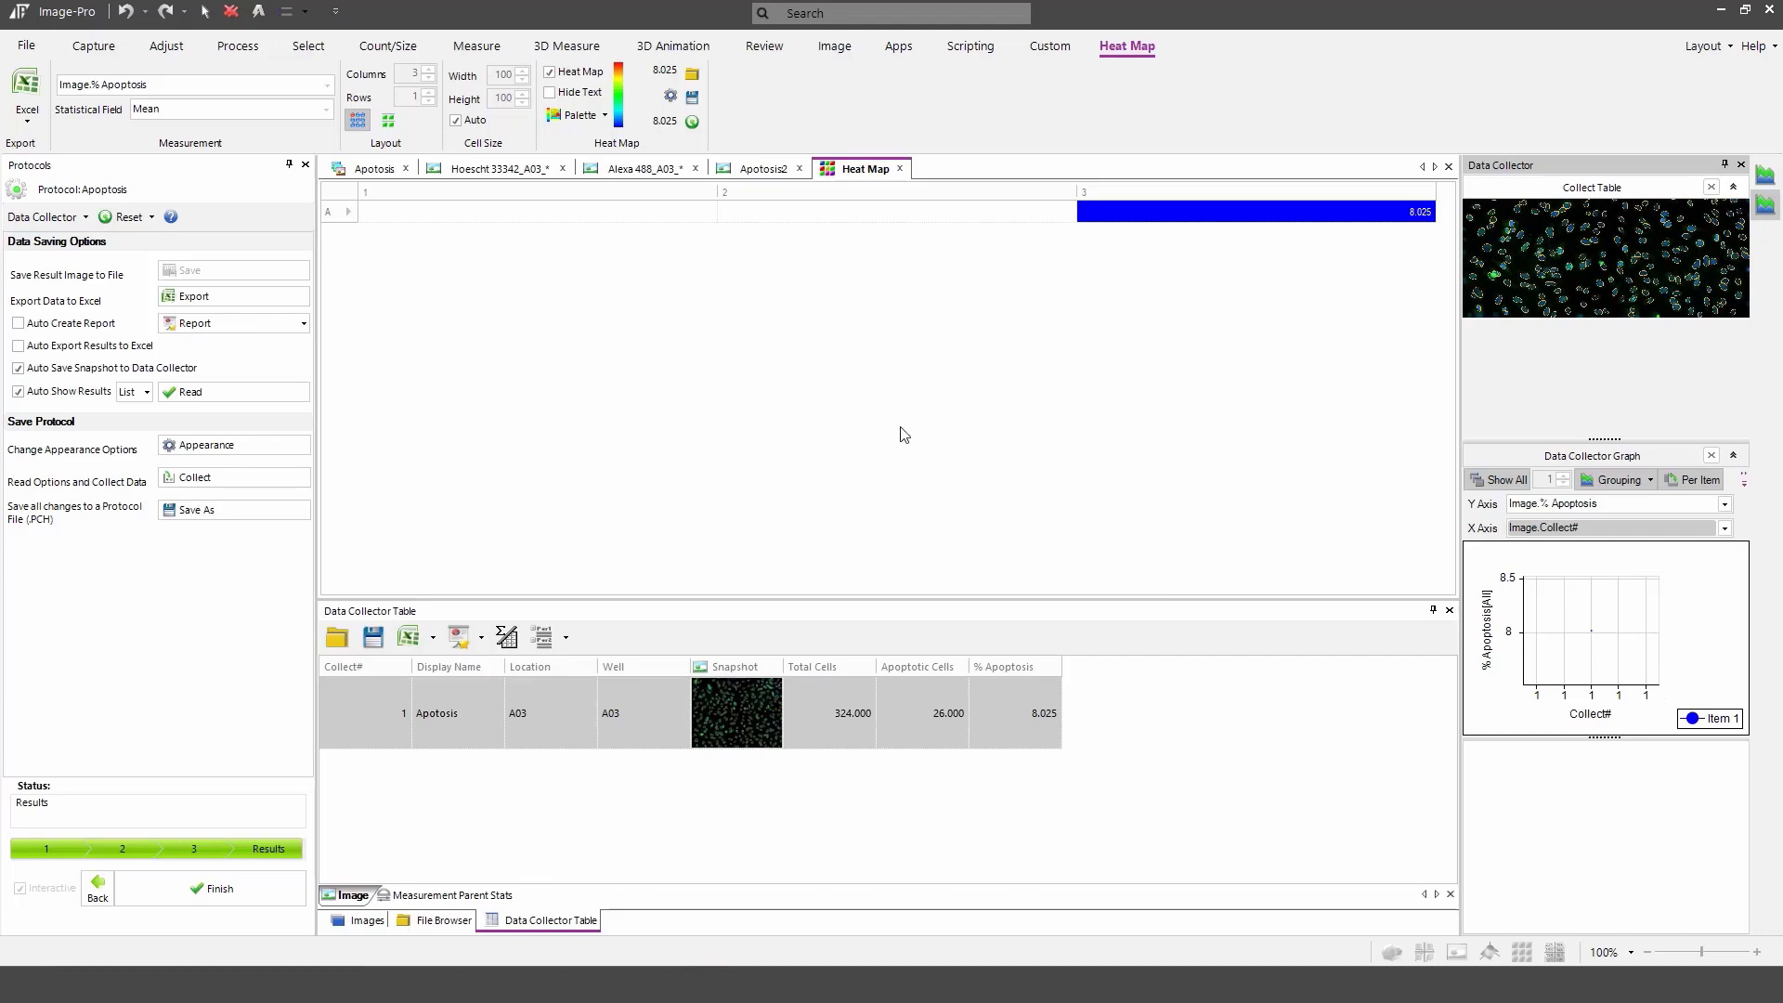
Step: Read the current result display settings into the protocol and save it as Apoptosis version 1
{"action": "left_click", "coordinate": [147, 392]}
{"action": "left_click", "coordinate": [147, 393]}
{"action": "left_click", "coordinate": [220, 390]}
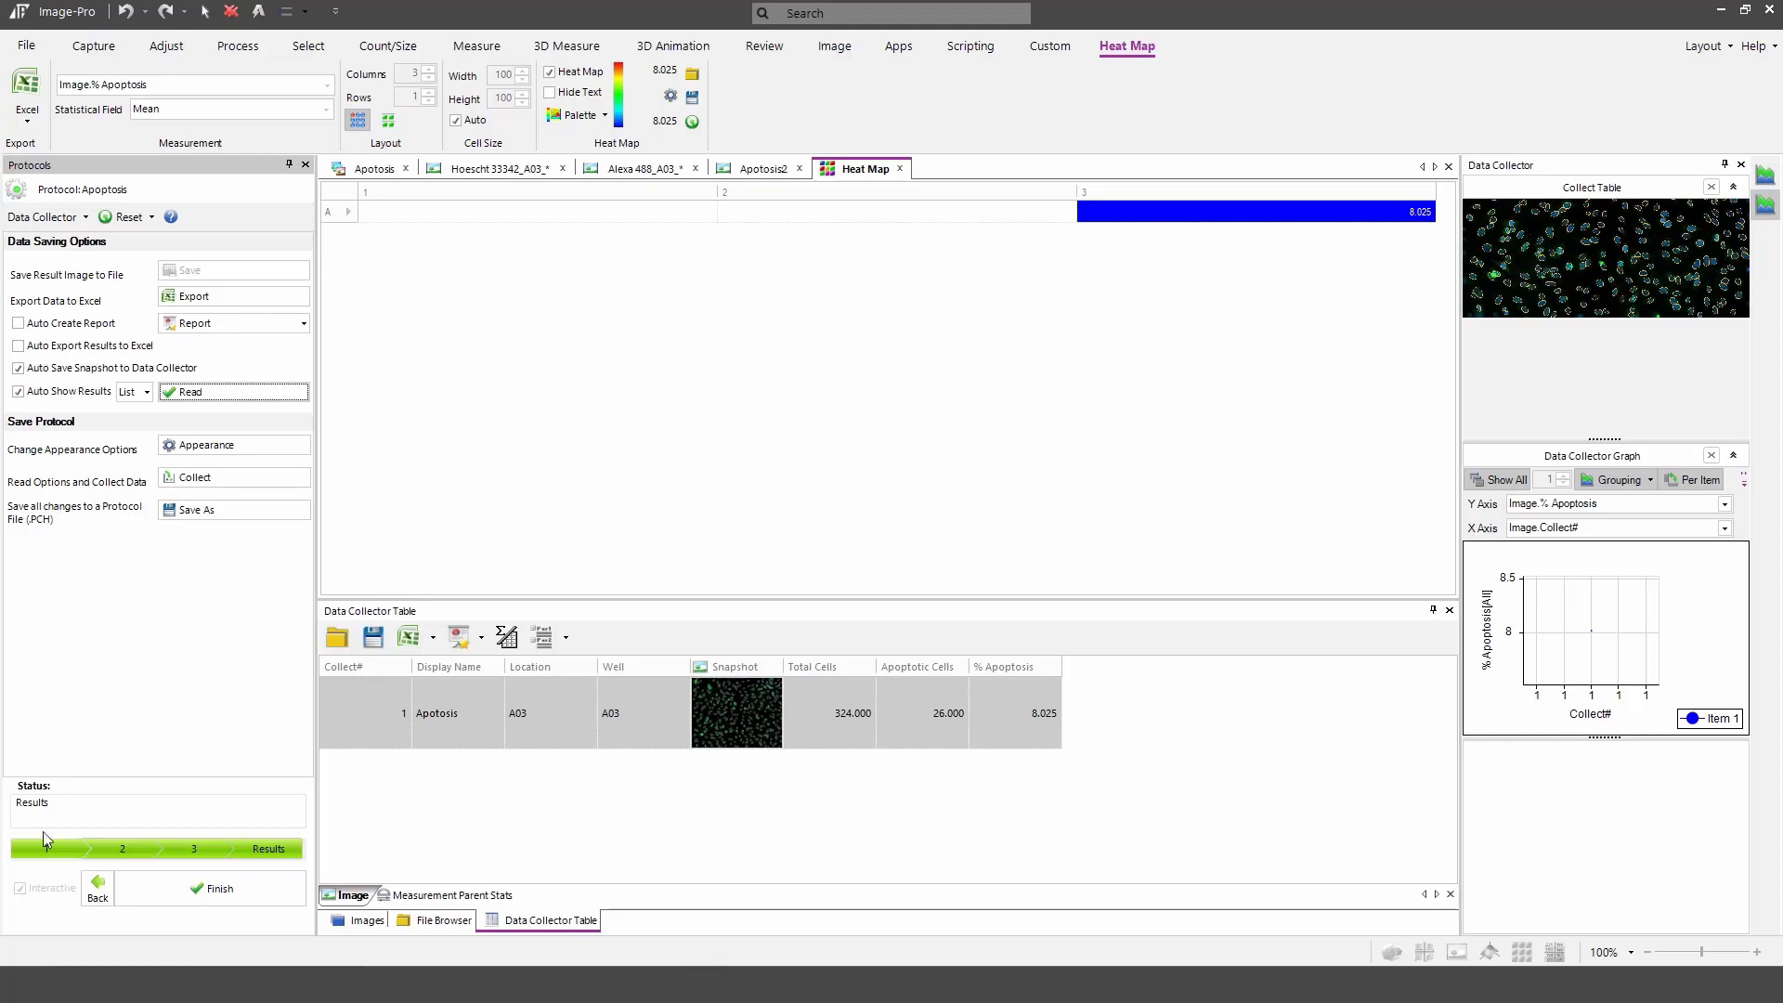
{"action": "left_click", "coordinate": [227, 512]}
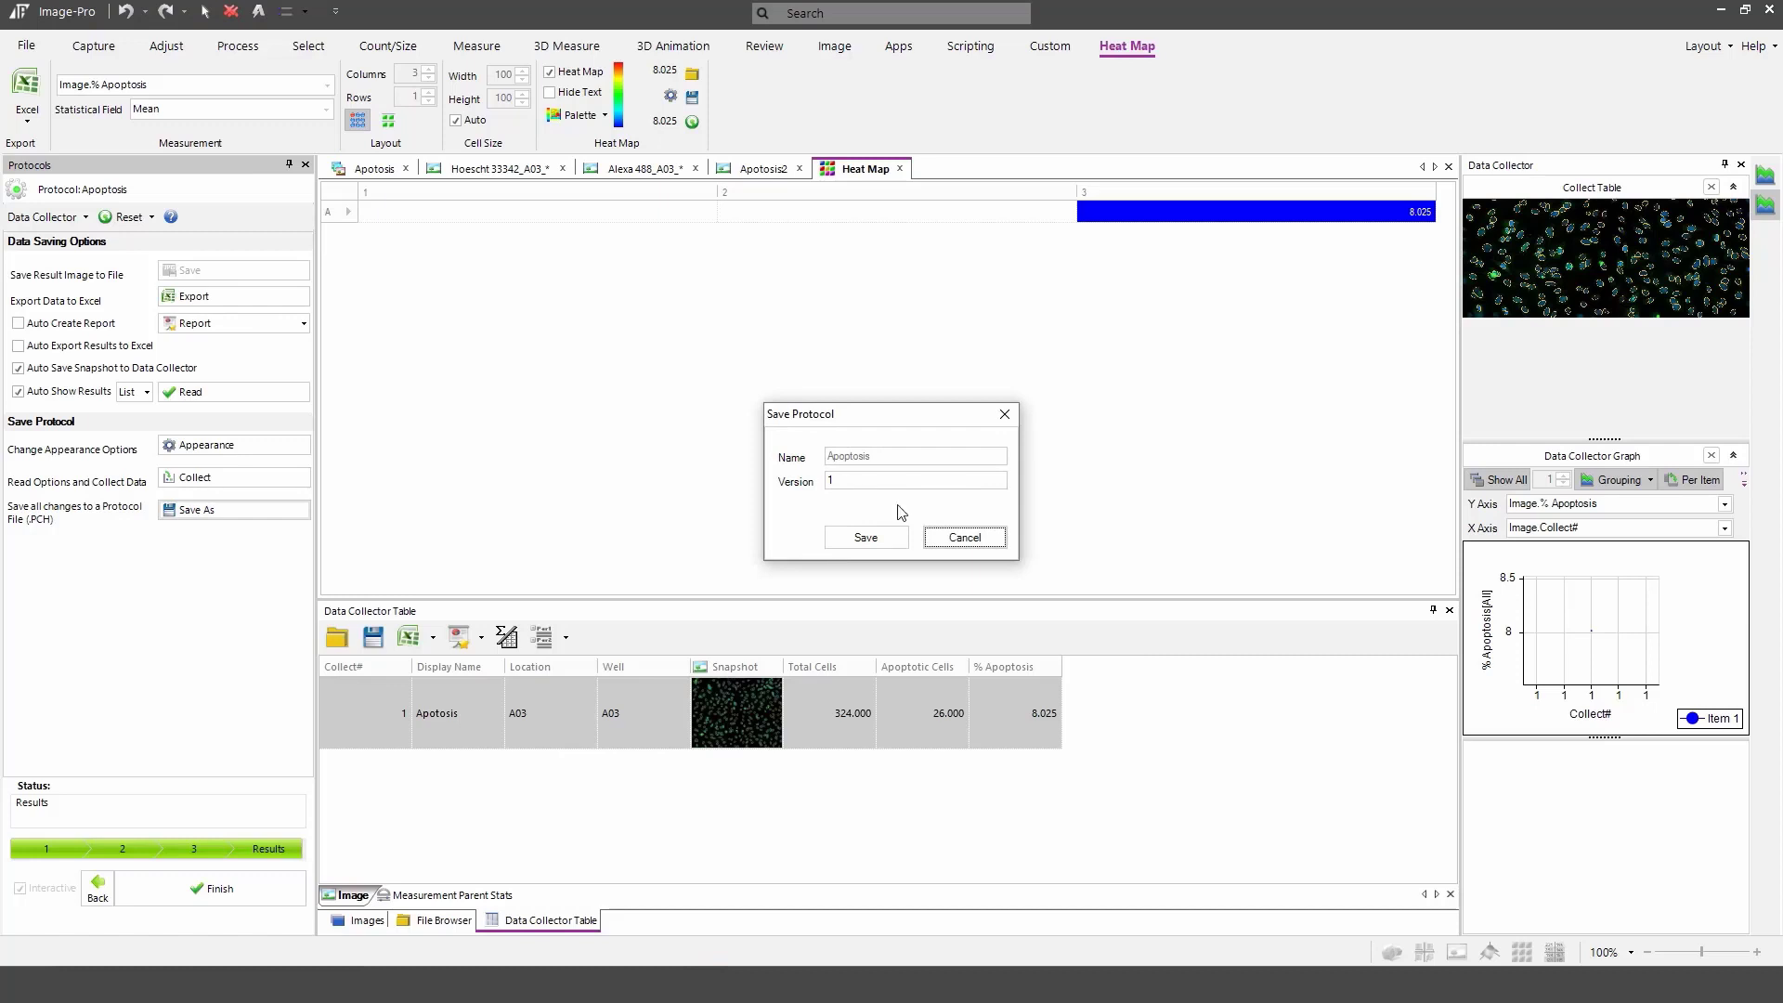
{"action": "left_click", "coordinate": [868, 539]}
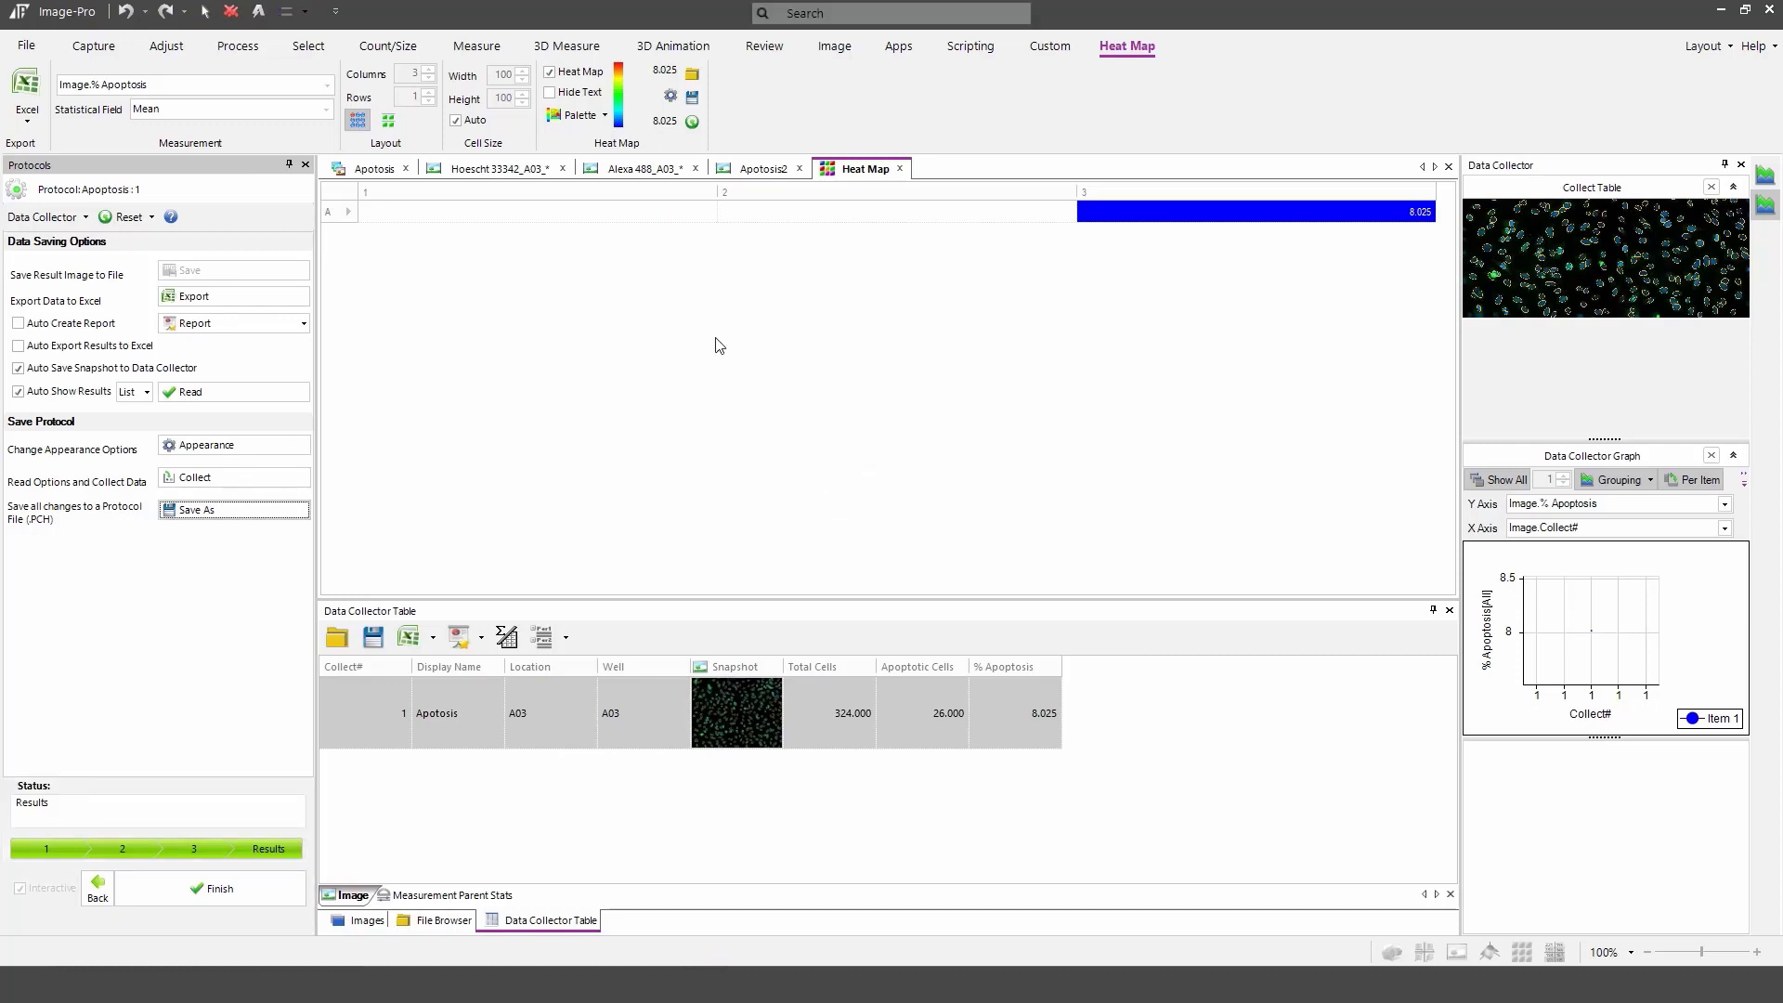
Step: Finish the interactive run and rerun the protocol with interactive mode off on wells A01 to A03
{"action": "left_click", "coordinate": [209, 901]}
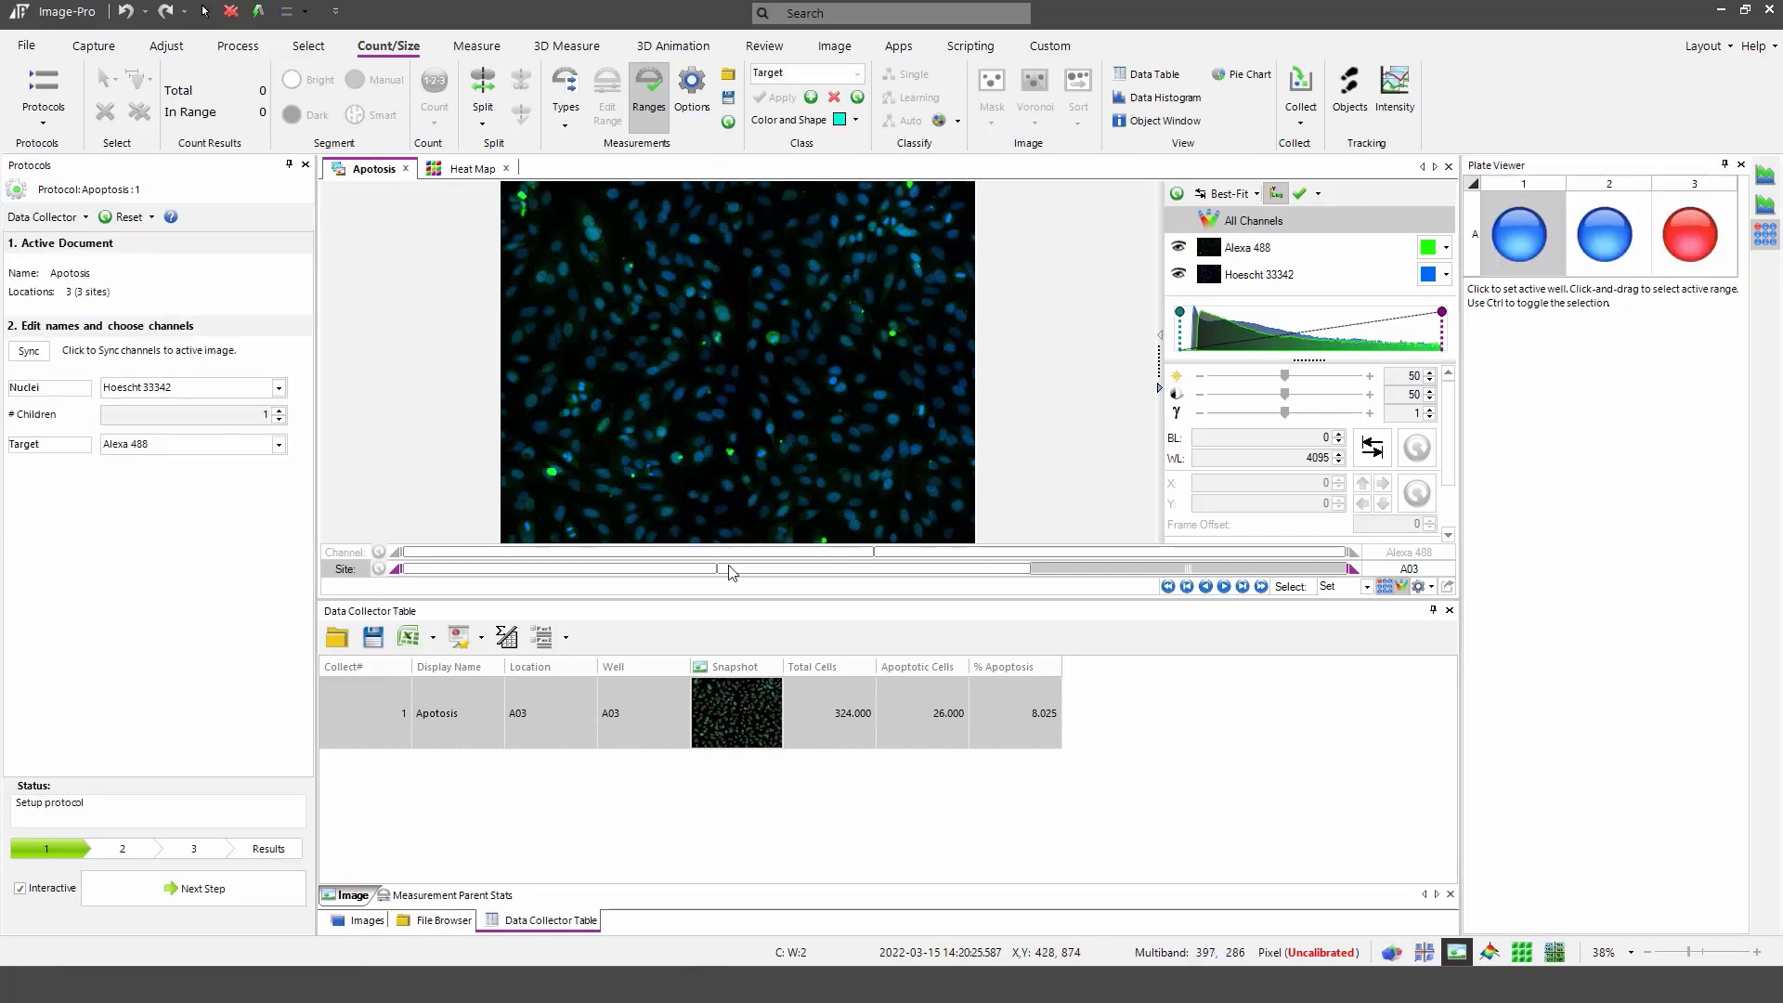
{"action": "left_click", "coordinate": [19, 888]}
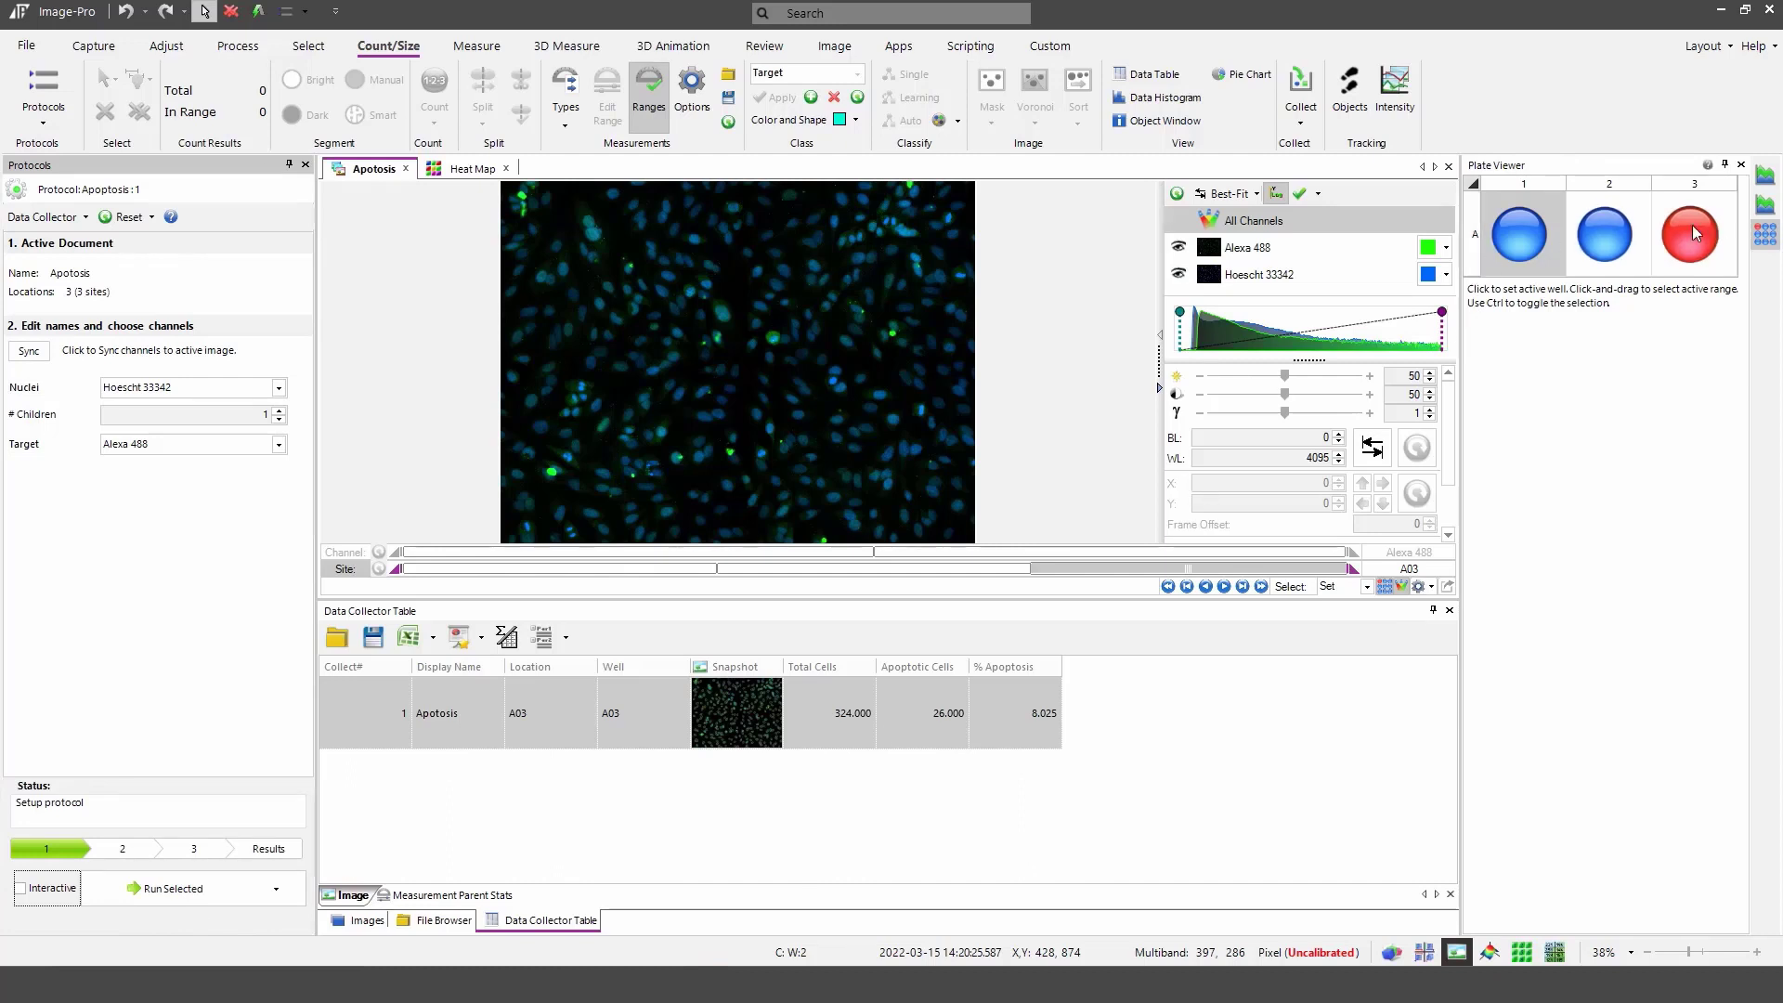
{"action": "left_click", "coordinate": [136, 890]}
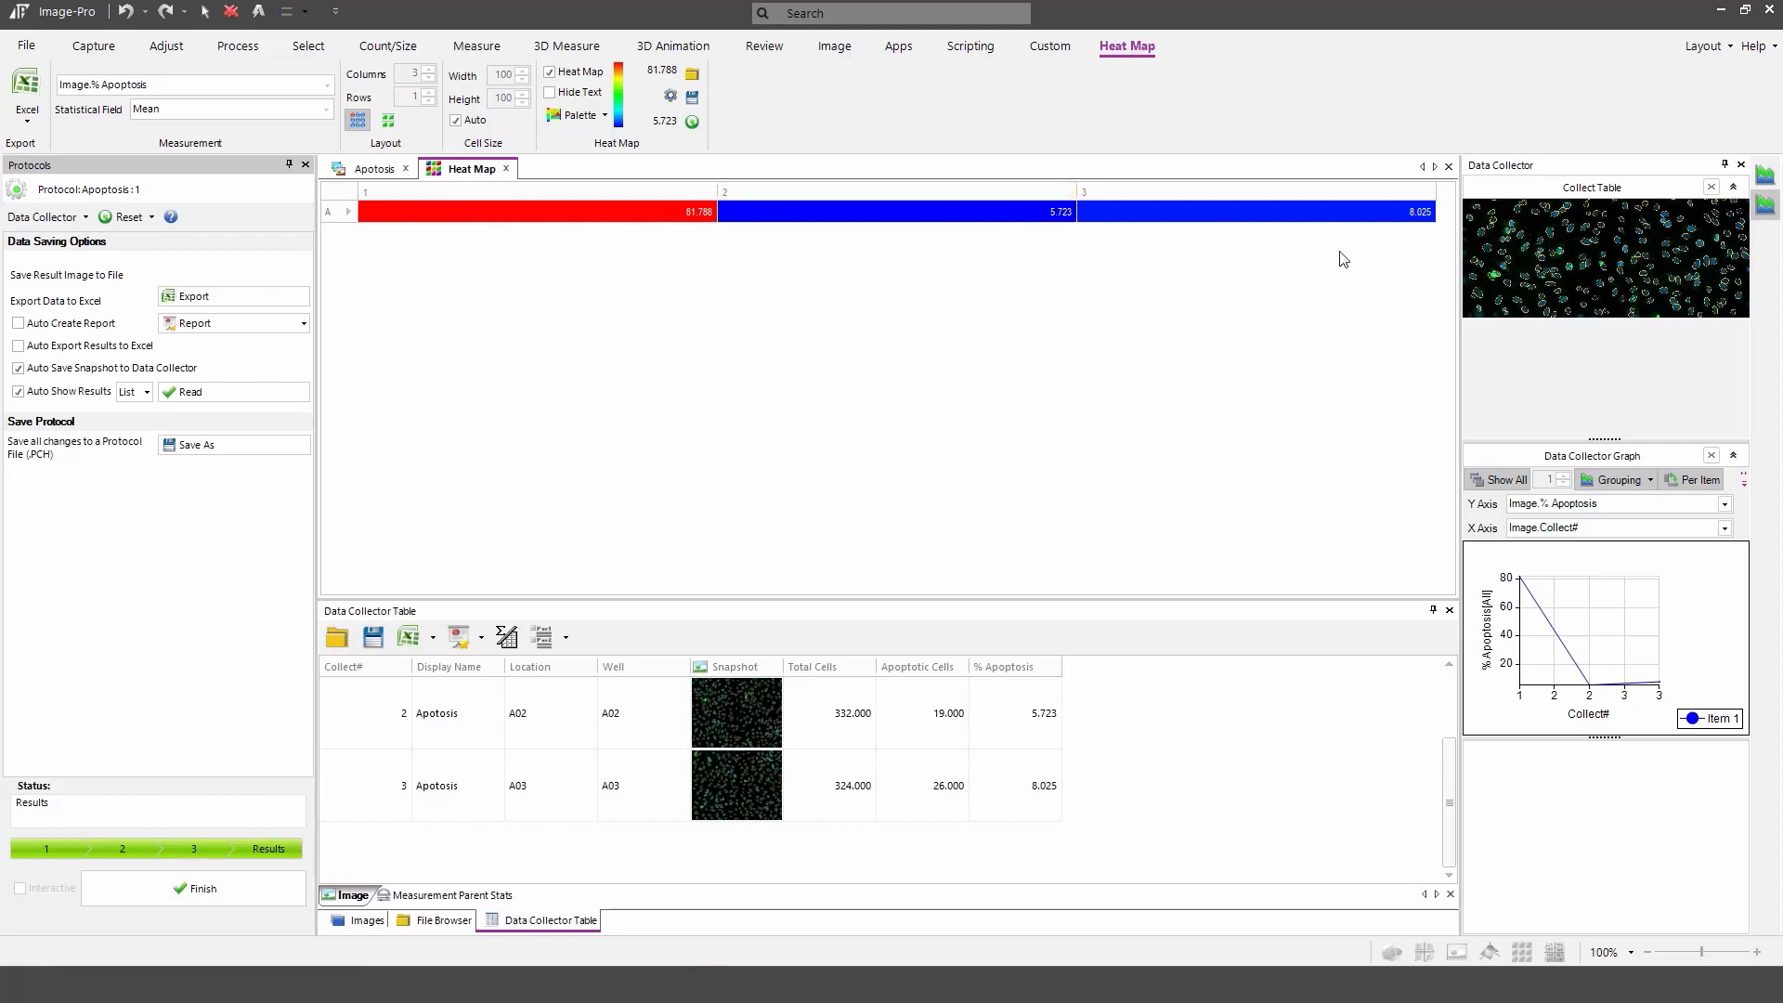
Step: Enlarge the data collector table and widen its Snapshot column to inspect the segmented image of each well
{"action": "scroll", "coordinate": [1101, 779], "scroll_direction": "up", "scroll_amount": 2}
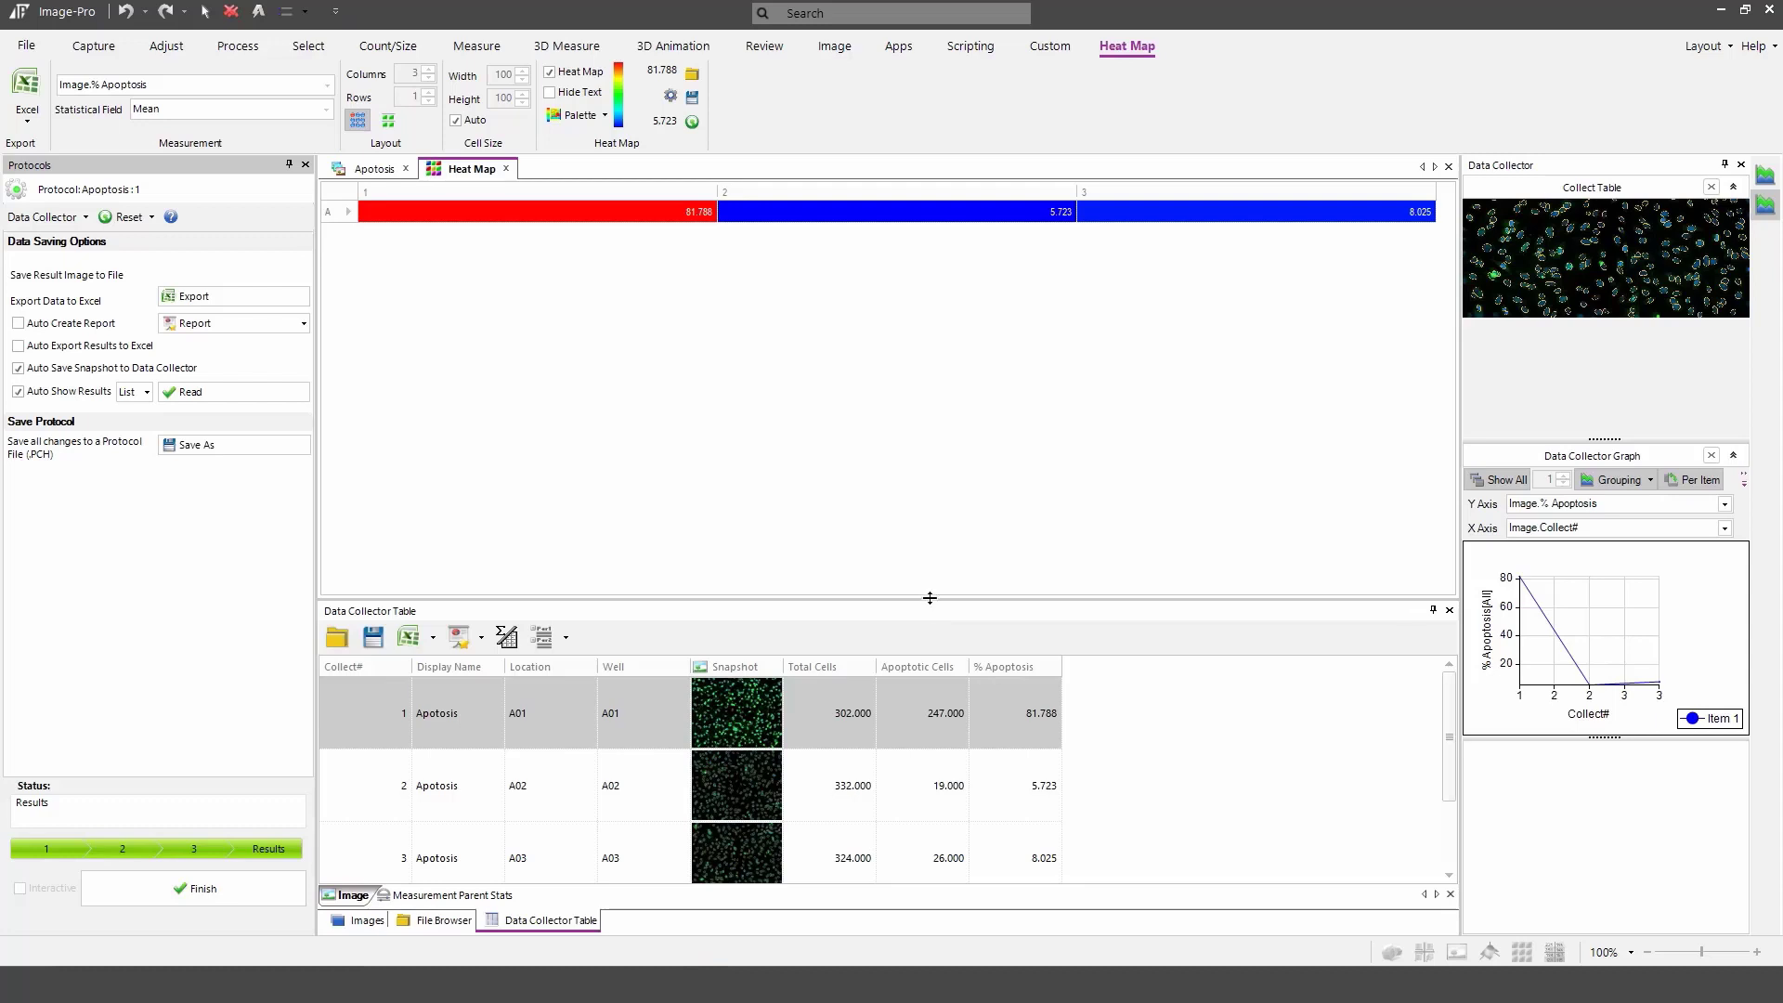
{"action": "left_click_drag", "start_coordinate": [926, 599], "coordinate": [927, 408]}
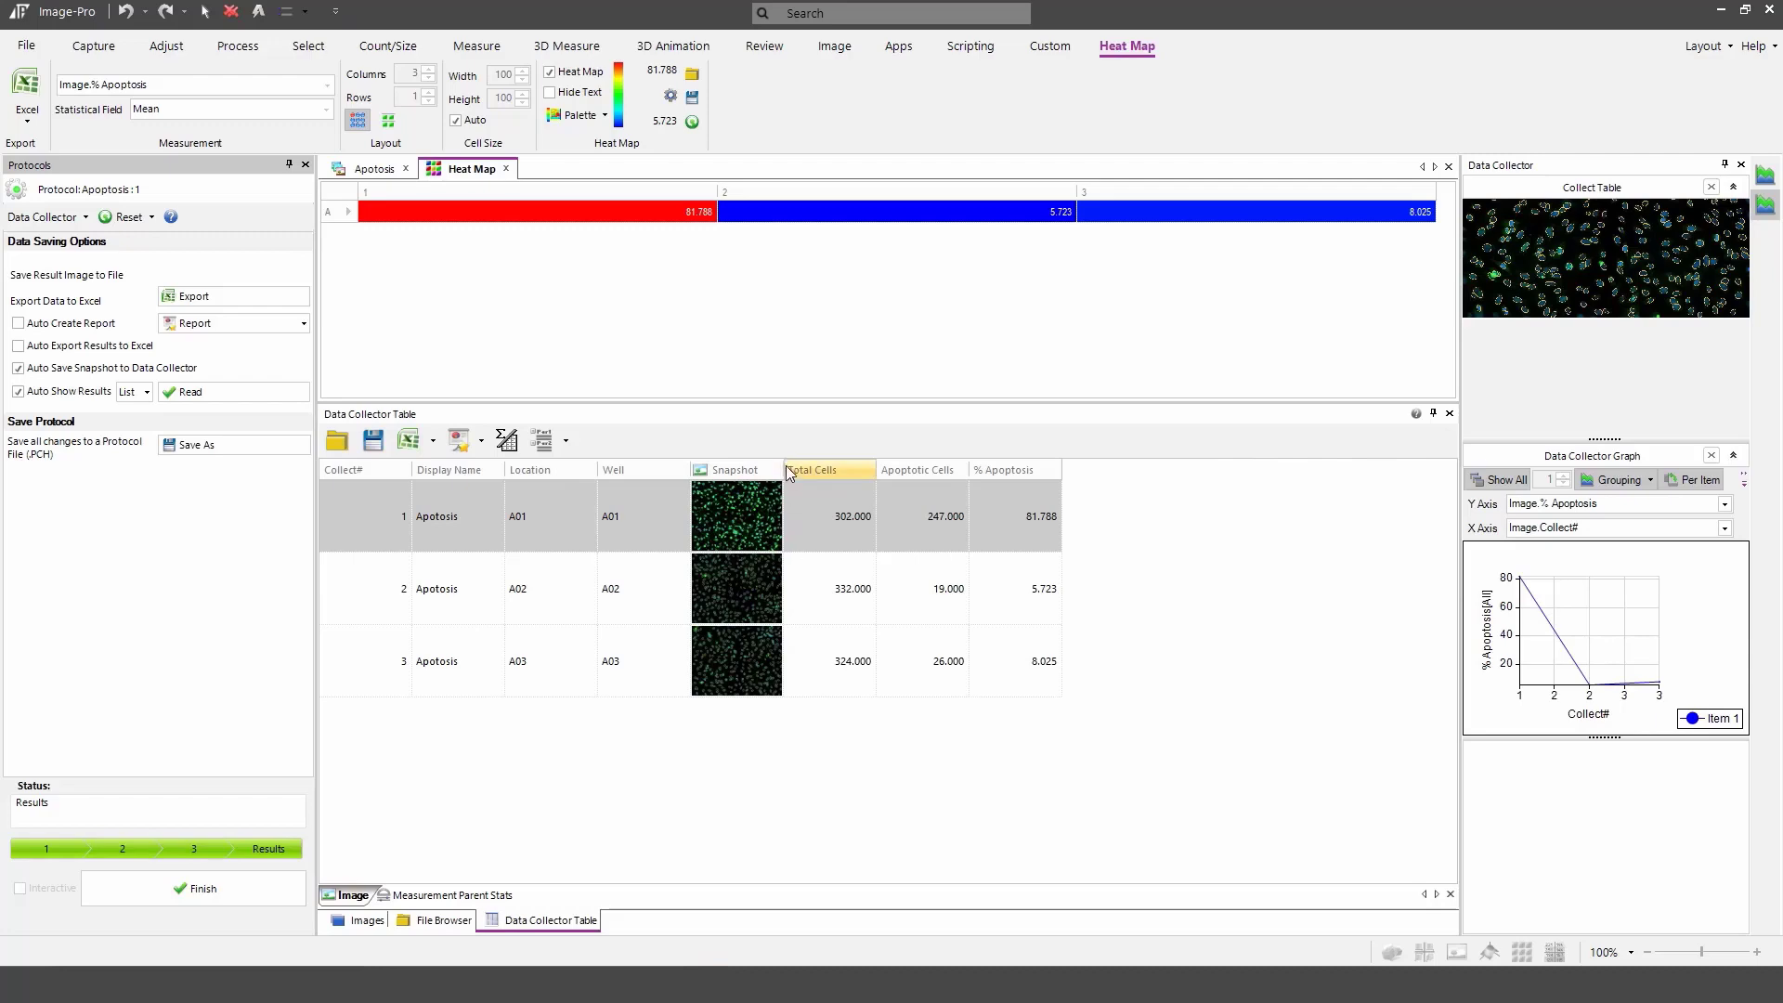
{"action": "left_click_drag", "start_coordinate": [783, 465], "coordinate": [1032, 465]}
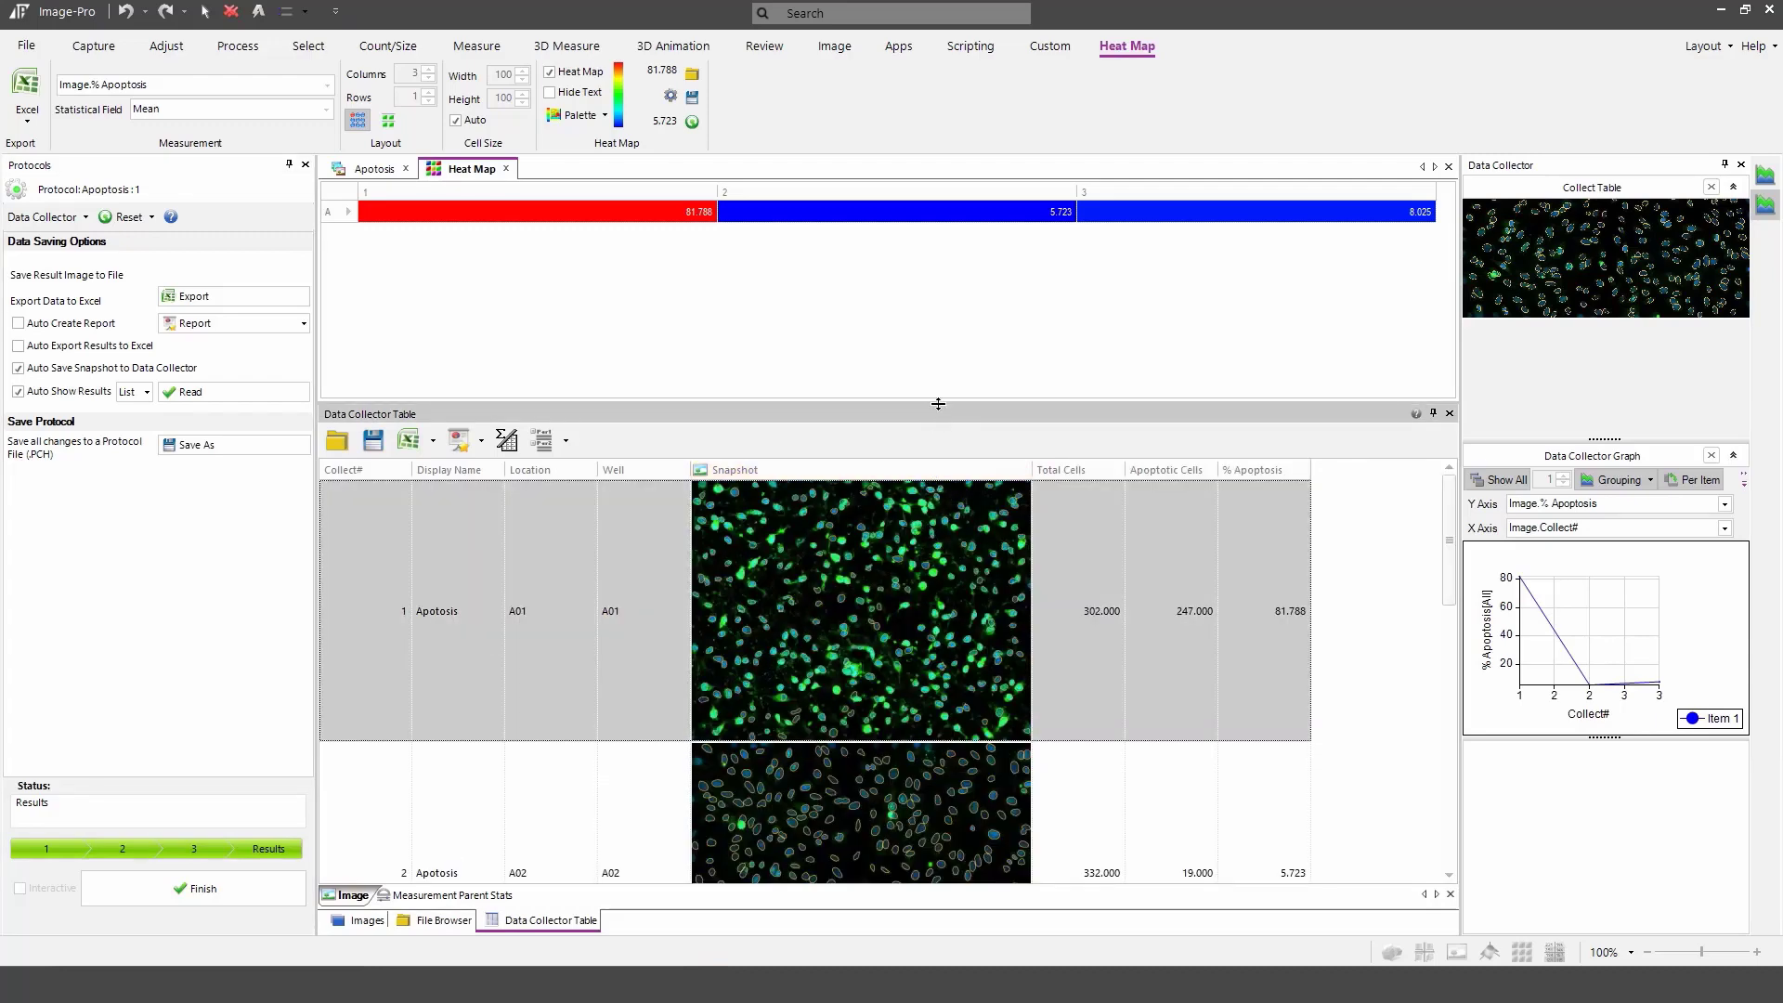
{"action": "left_click_drag", "start_coordinate": [938, 405], "coordinate": [949, 304]}
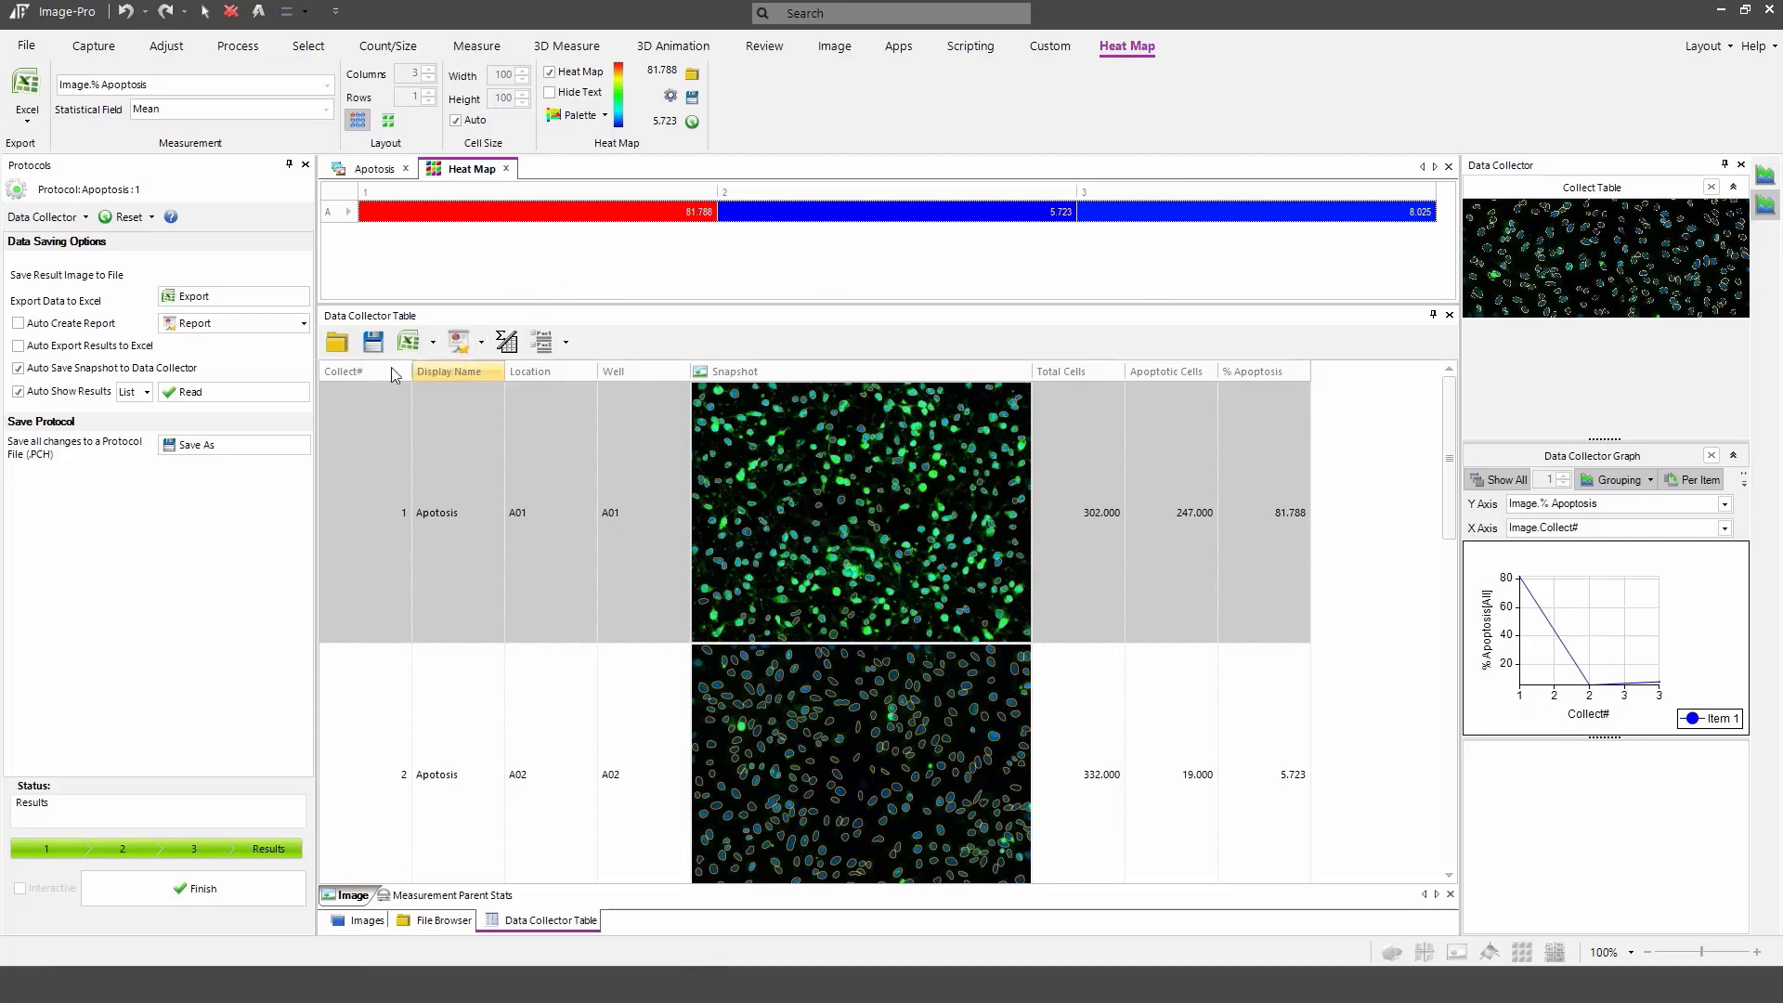
Step: Choose Apoptosis.iprt from the Cell Biology Multiple Sites protocols folder as the default report template
{"action": "left_click", "coordinate": [304, 323]}
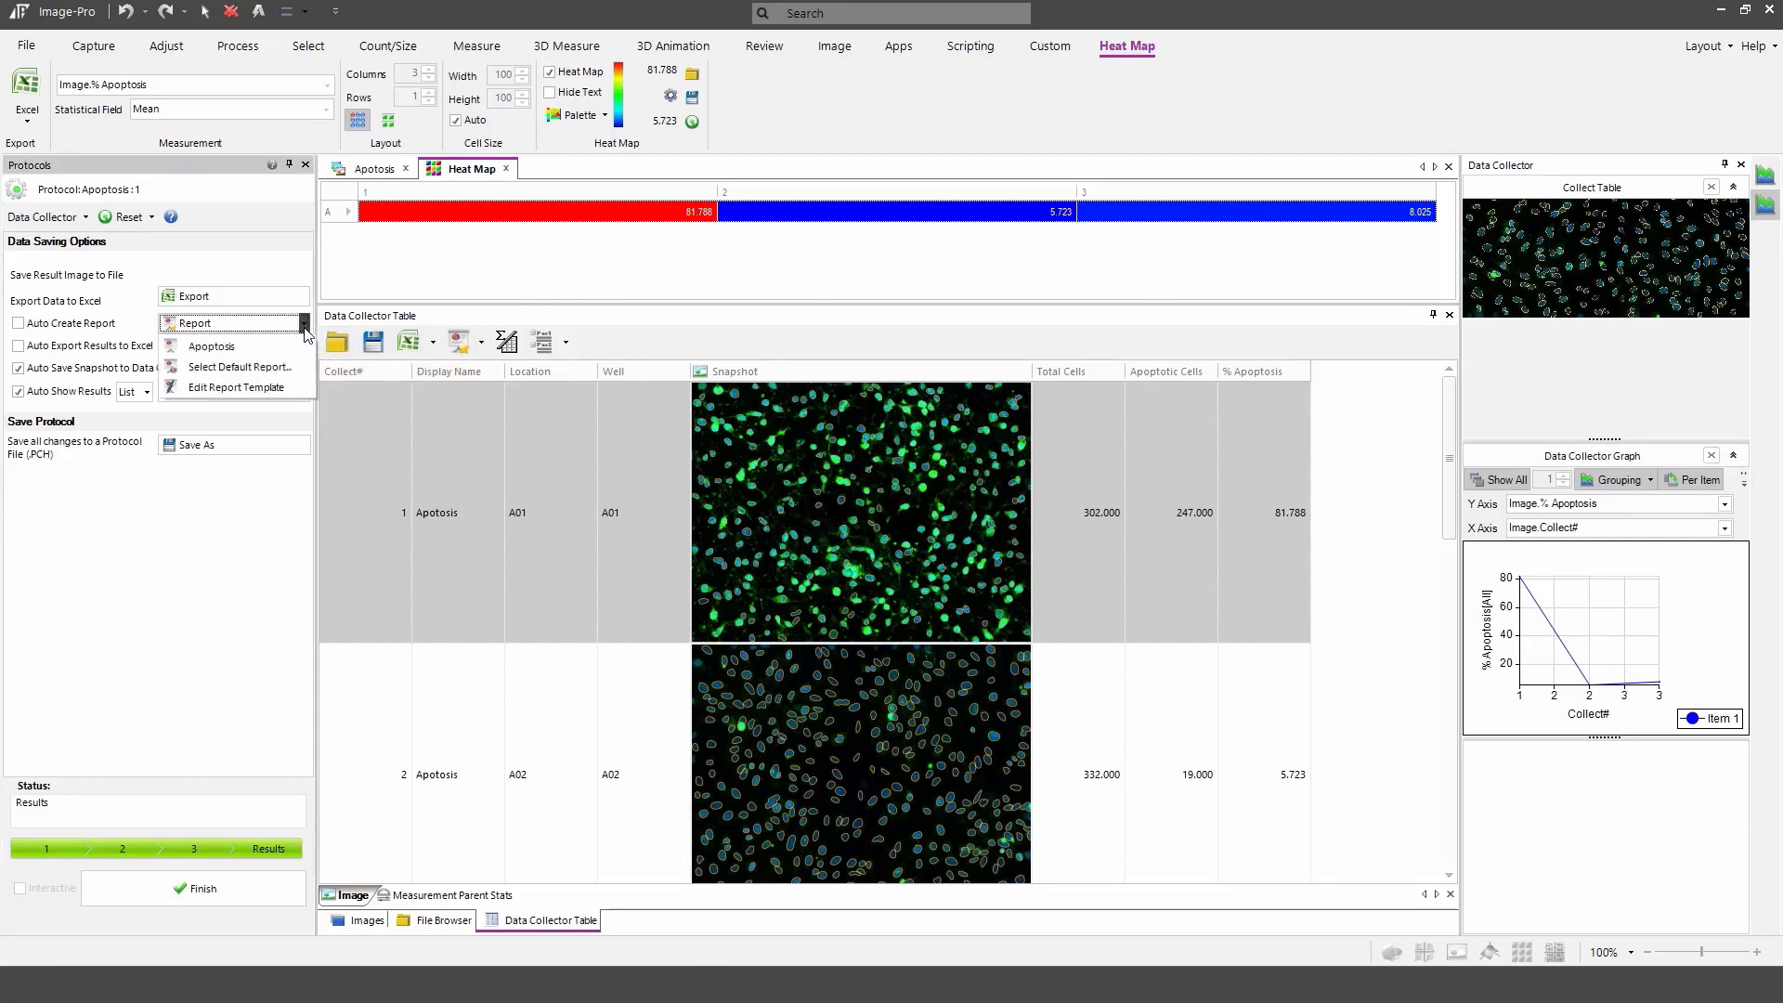
{"action": "left_click", "coordinate": [249, 371]}
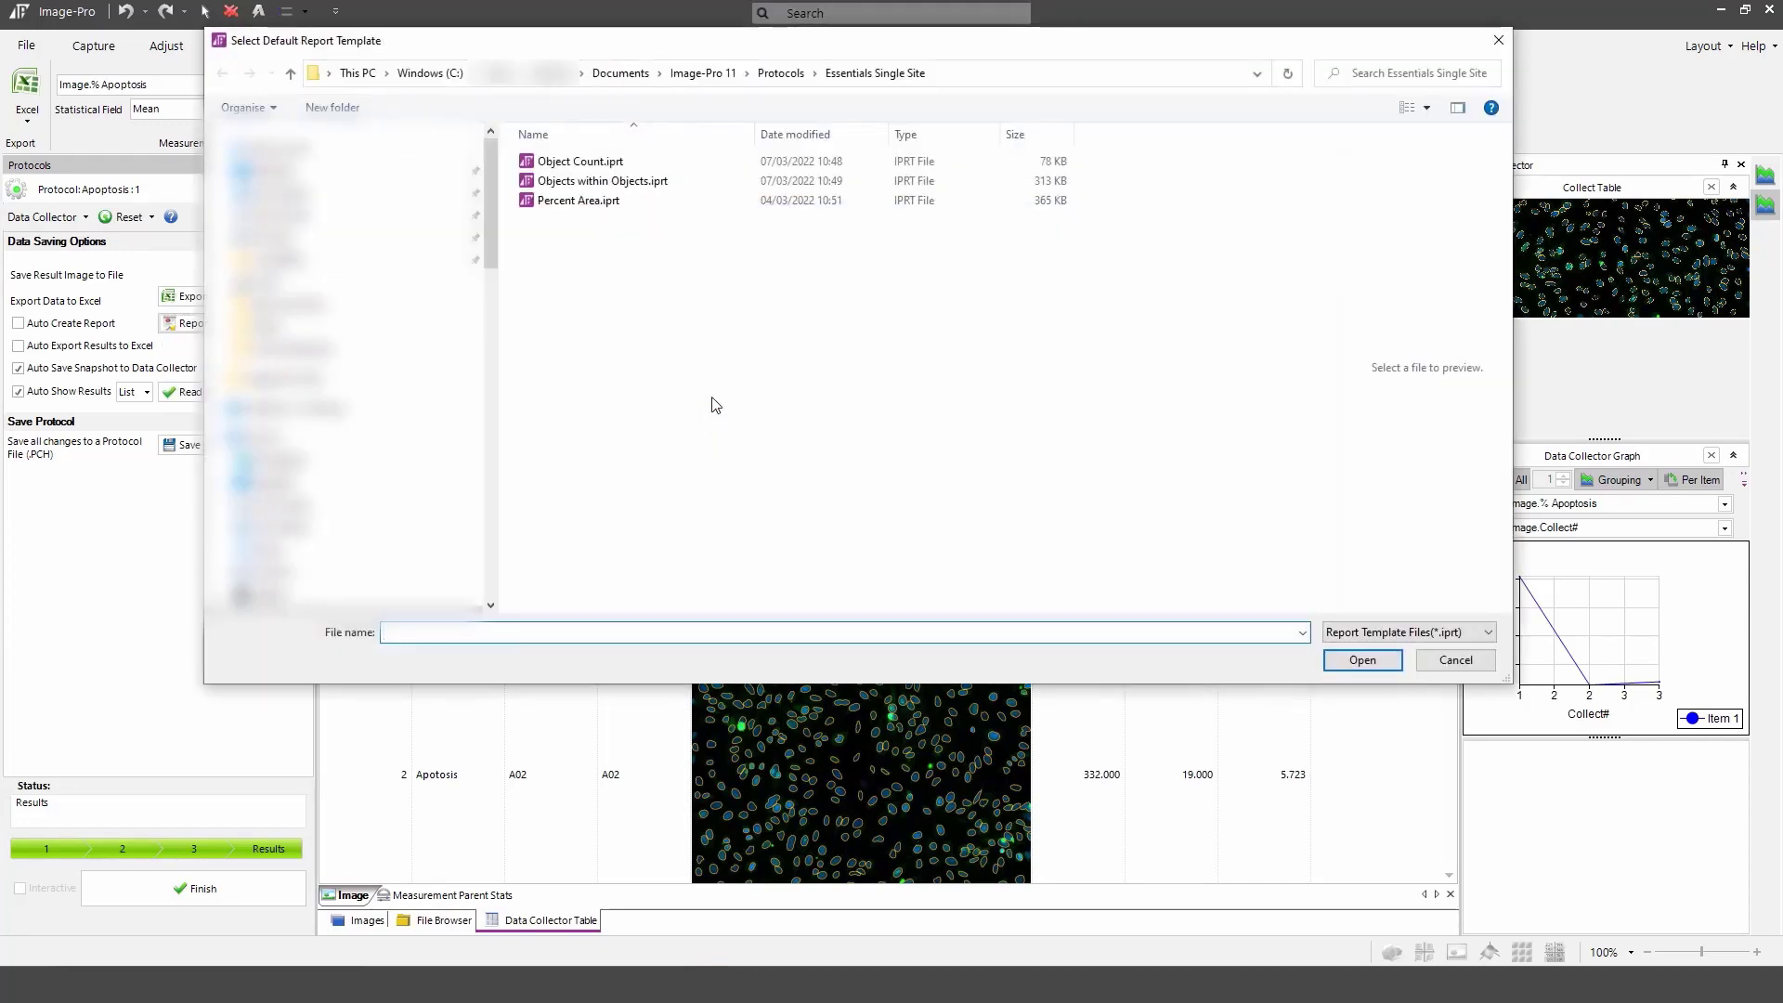
{"action": "left_click", "coordinate": [781, 74]}
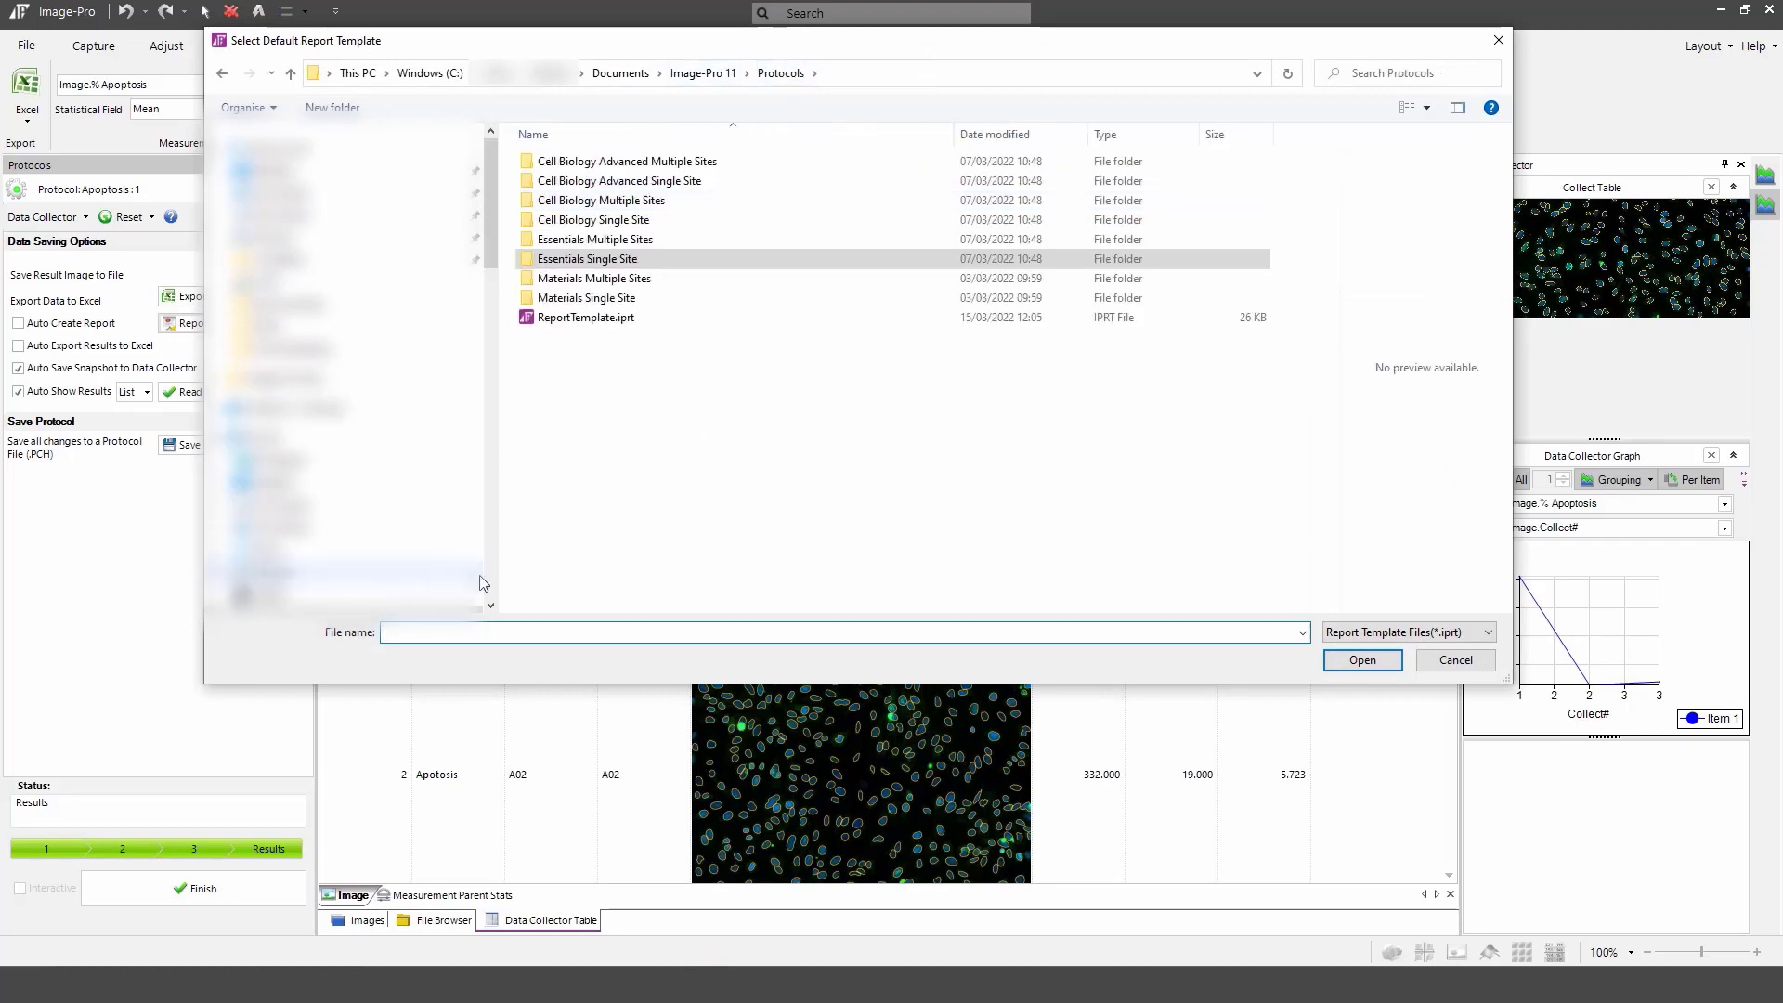
{"action": "left_click", "coordinate": [594, 204]}
{"action": "double_click", "coordinate": [595, 203]}
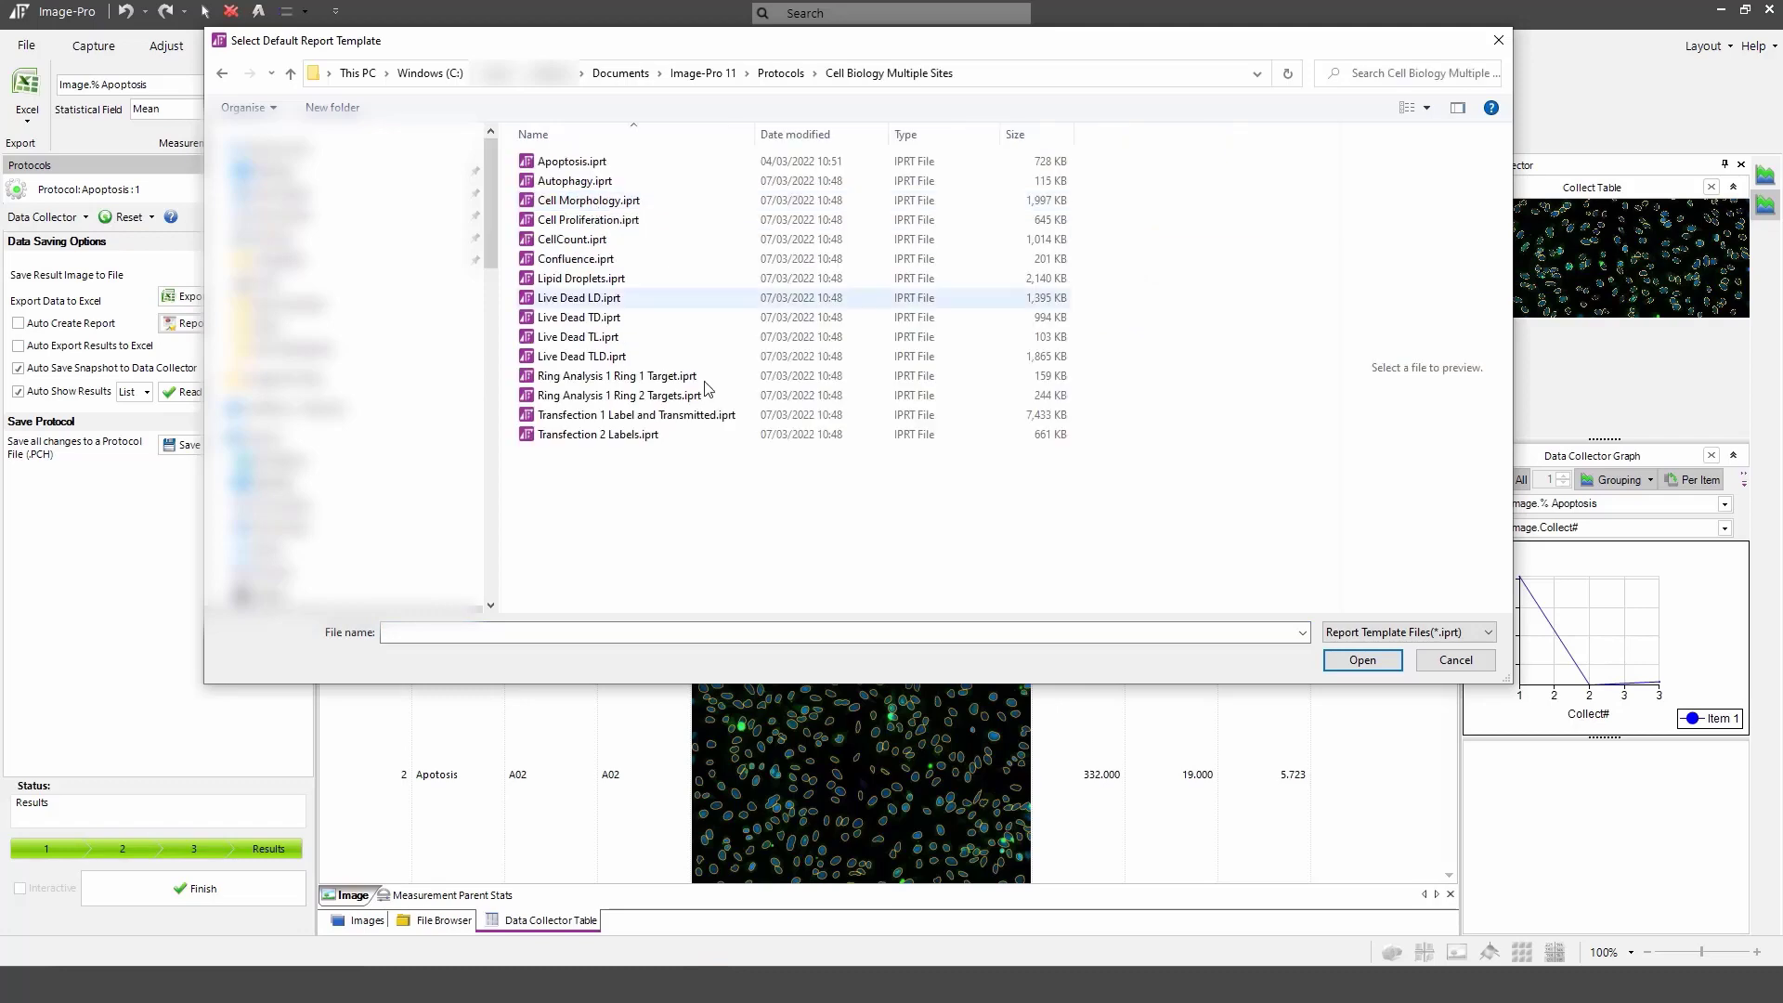
{"action": "left_click", "coordinate": [574, 165]}
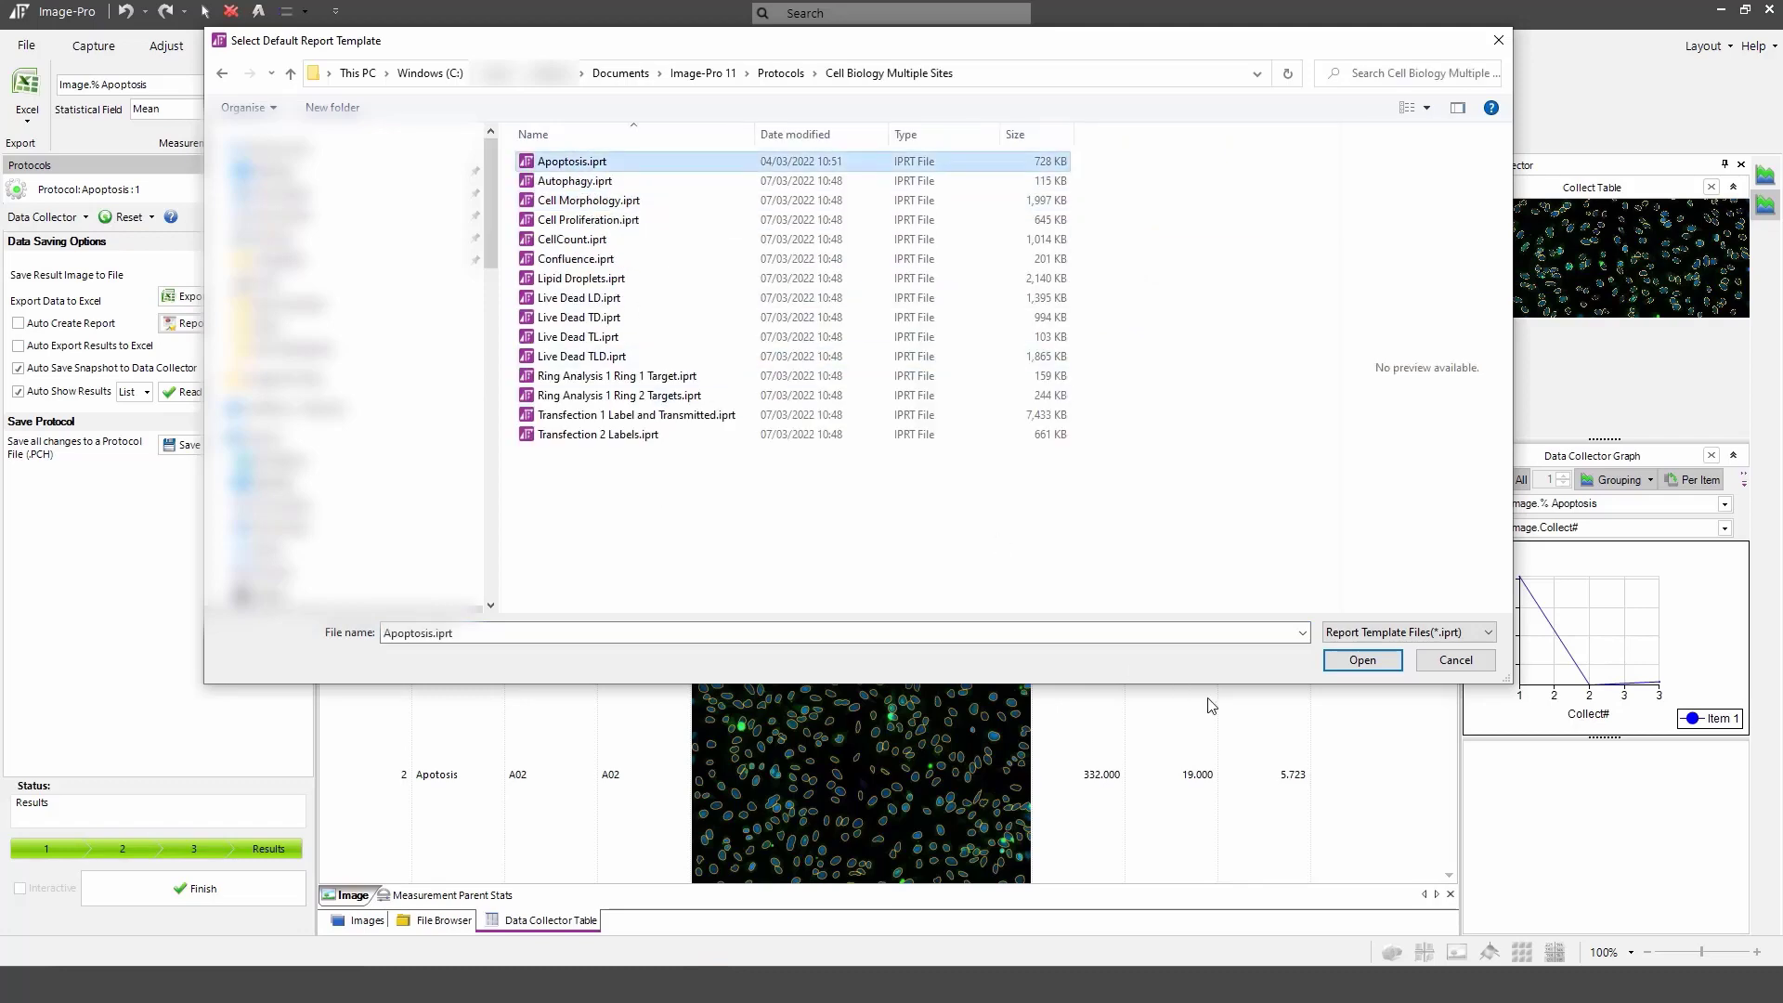
{"action": "left_click", "coordinate": [1363, 661]}
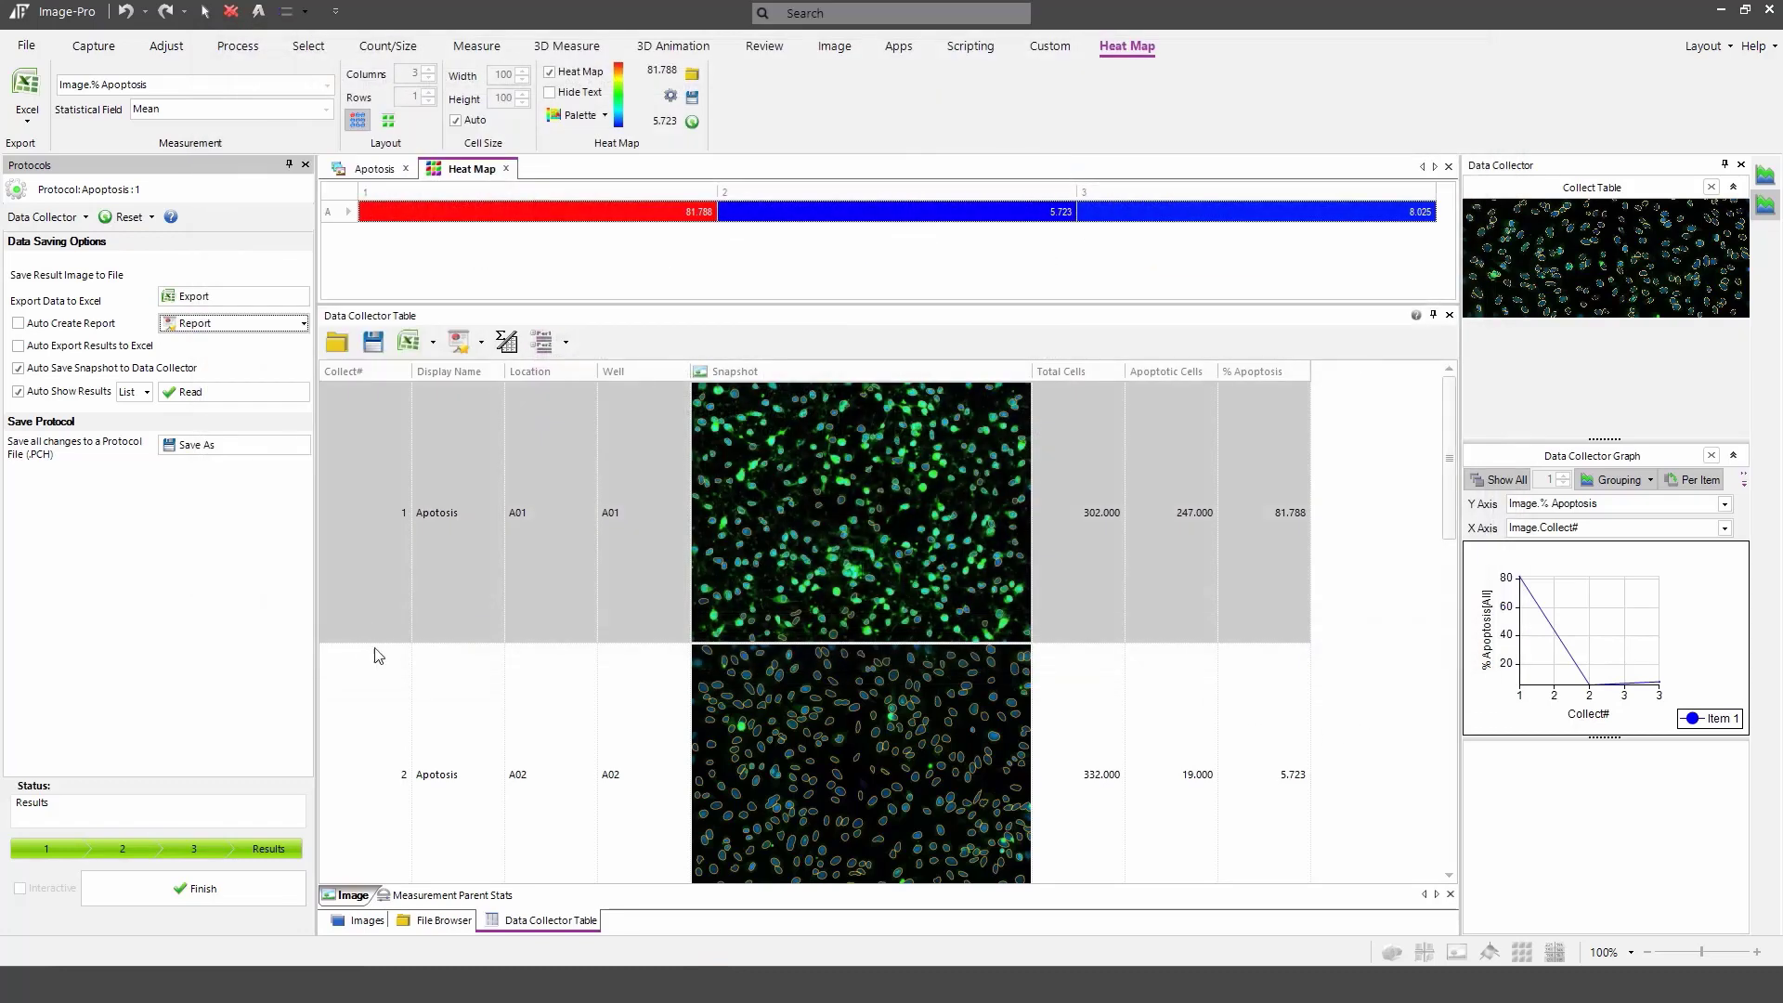
Step: Generate the Apoptosis report and look through its heat map, graph and image table
{"action": "left_click", "coordinate": [195, 330]}
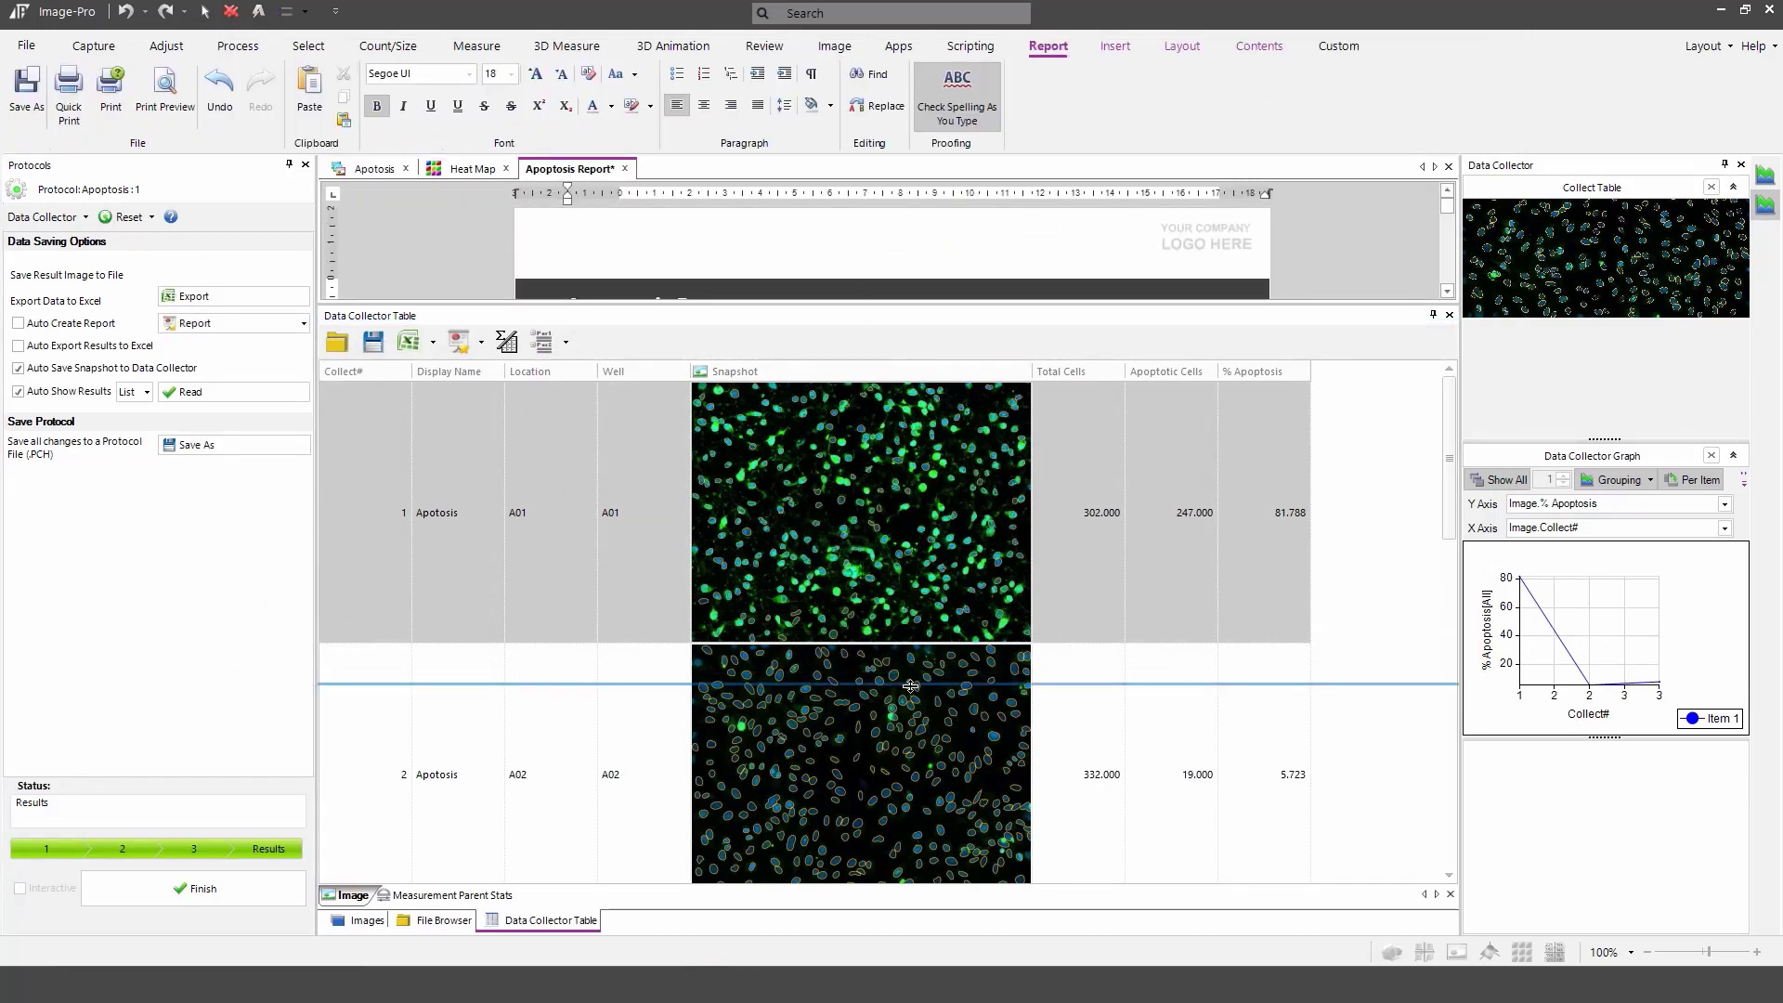
{"action": "scroll", "coordinate": [938, 469], "scroll_direction": "down", "scroll_amount": 1}
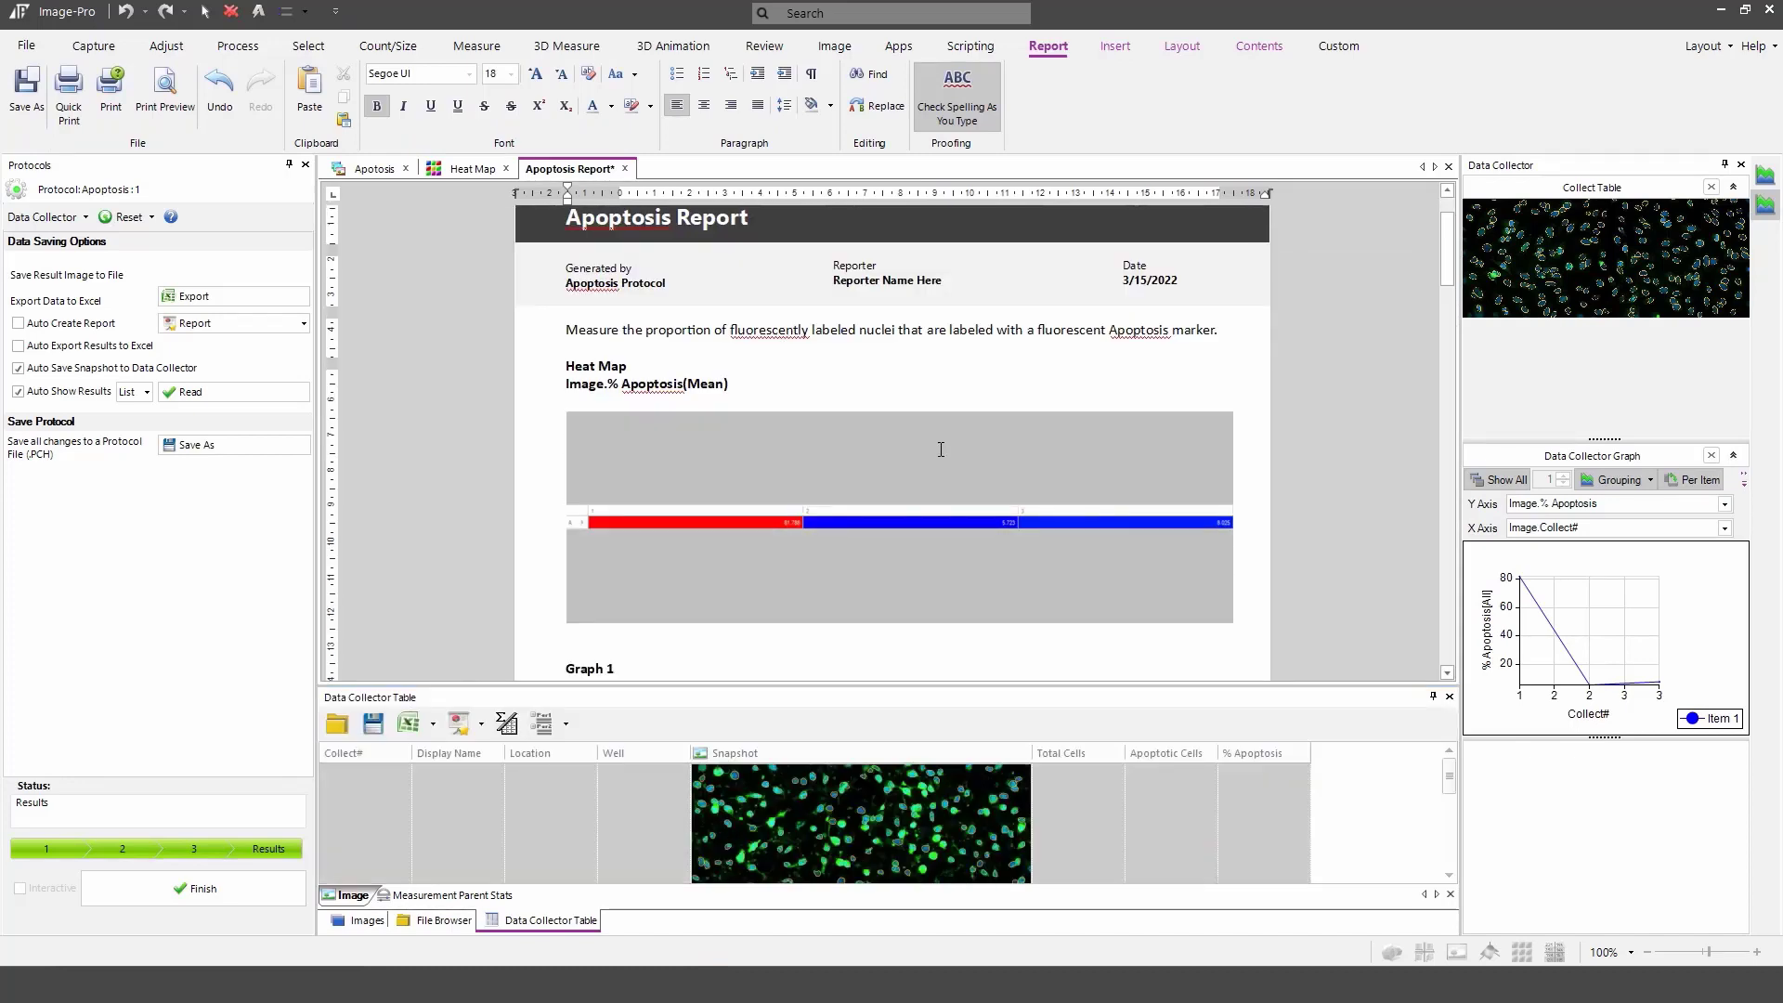
{"action": "scroll", "coordinate": [941, 450], "scroll_direction": "down", "scroll_amount": 8}
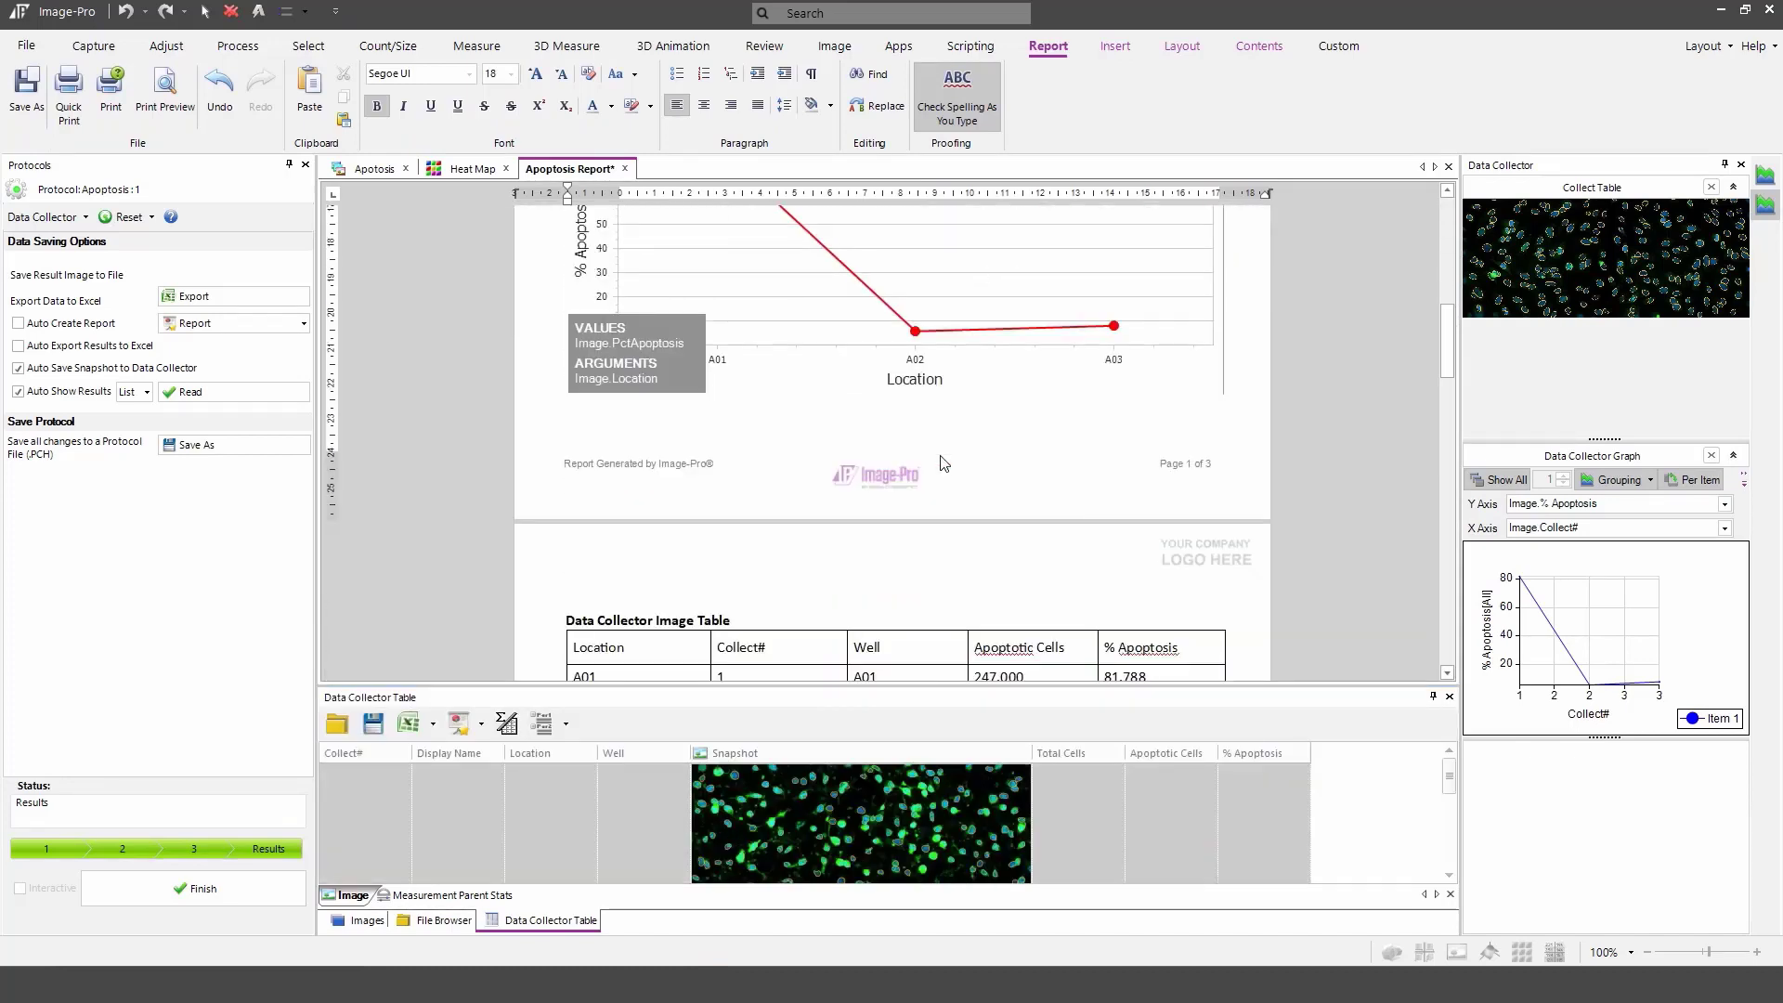
{"action": "scroll", "coordinate": [943, 462], "scroll_direction": "down", "scroll_amount": 3}
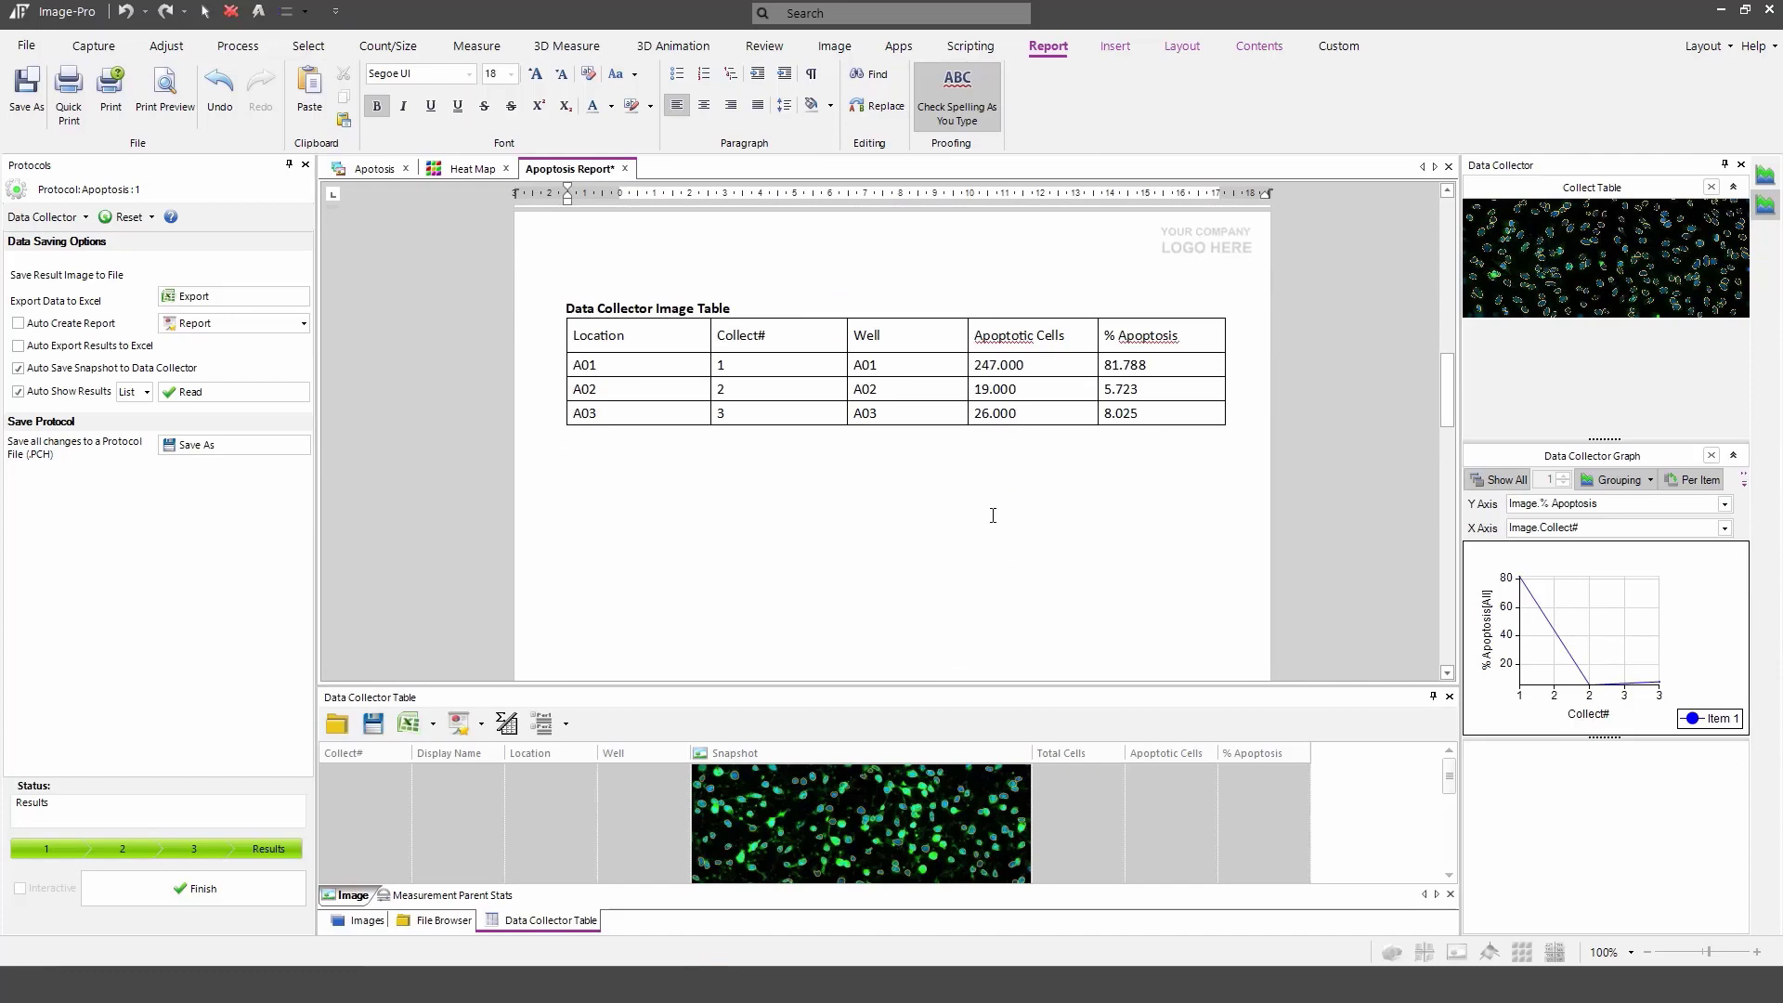
{"action": "scroll", "coordinate": [993, 516], "scroll_direction": "up", "scroll_amount": 1}
{"action": "scroll", "coordinate": [991, 515], "scroll_direction": "down", "scroll_amount": 2}
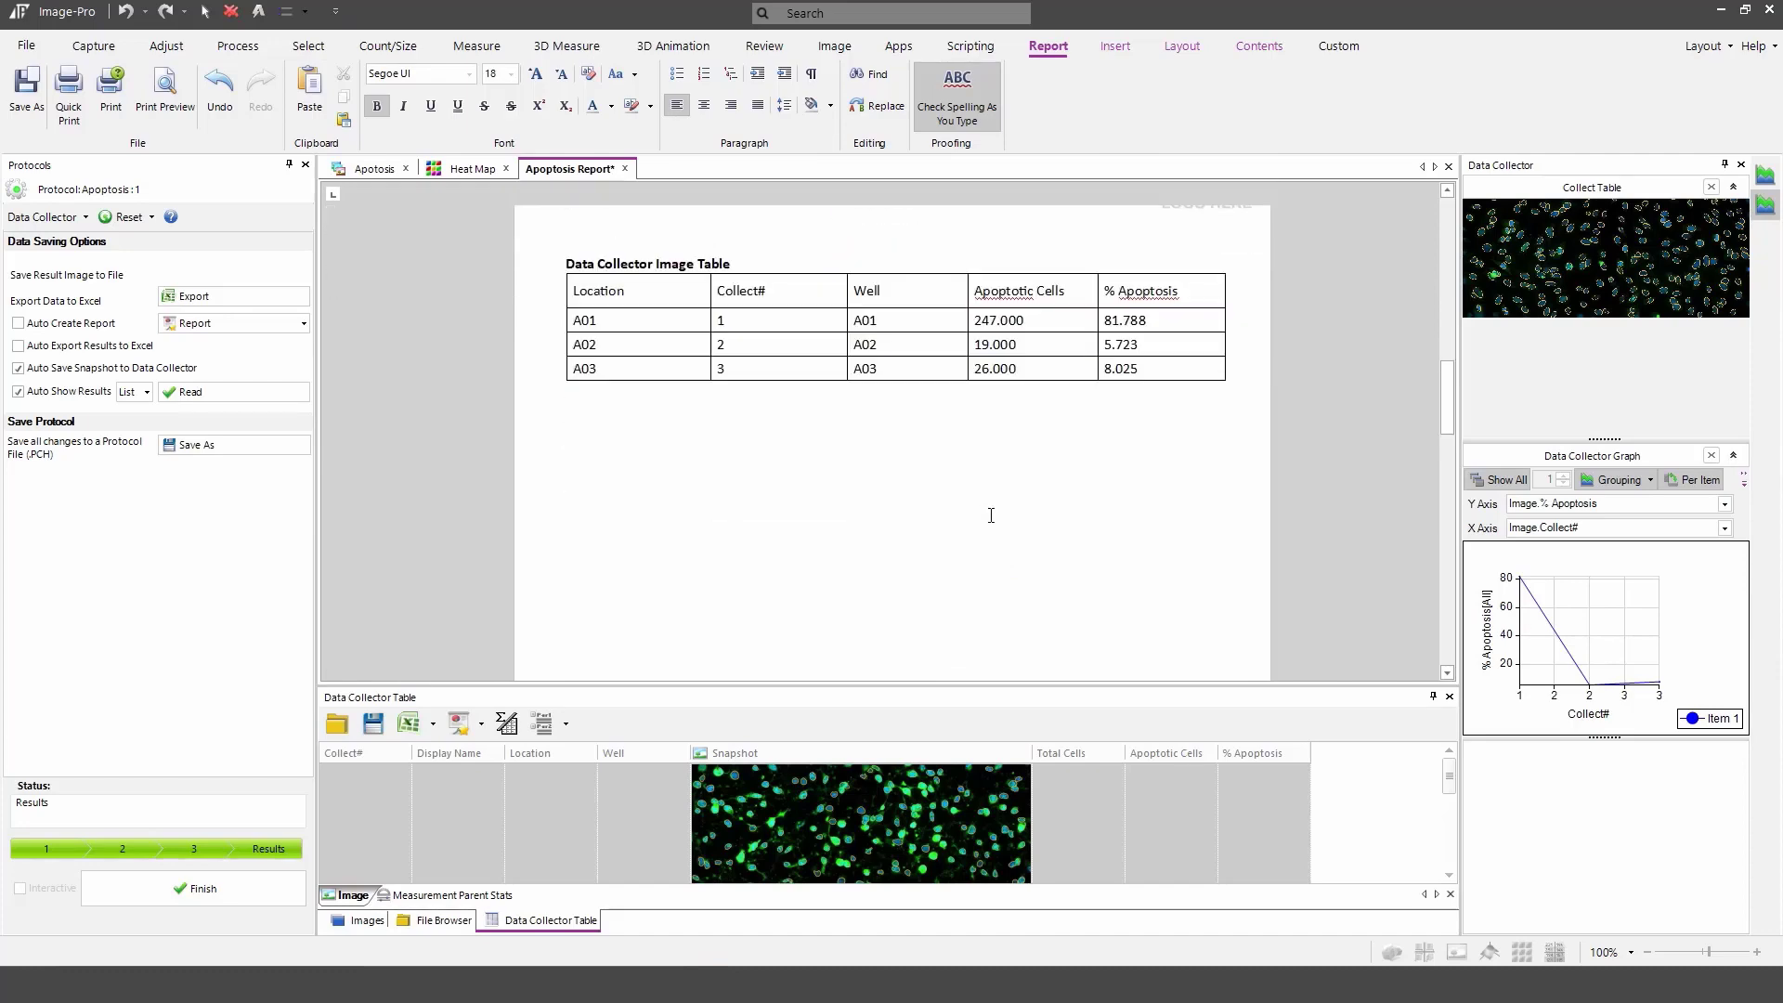
Step: Save the report to the Desktop as Apoptosis.pdf without signing it, and check the resulting PDF before closing it
{"action": "left_click", "coordinate": [26, 89]}
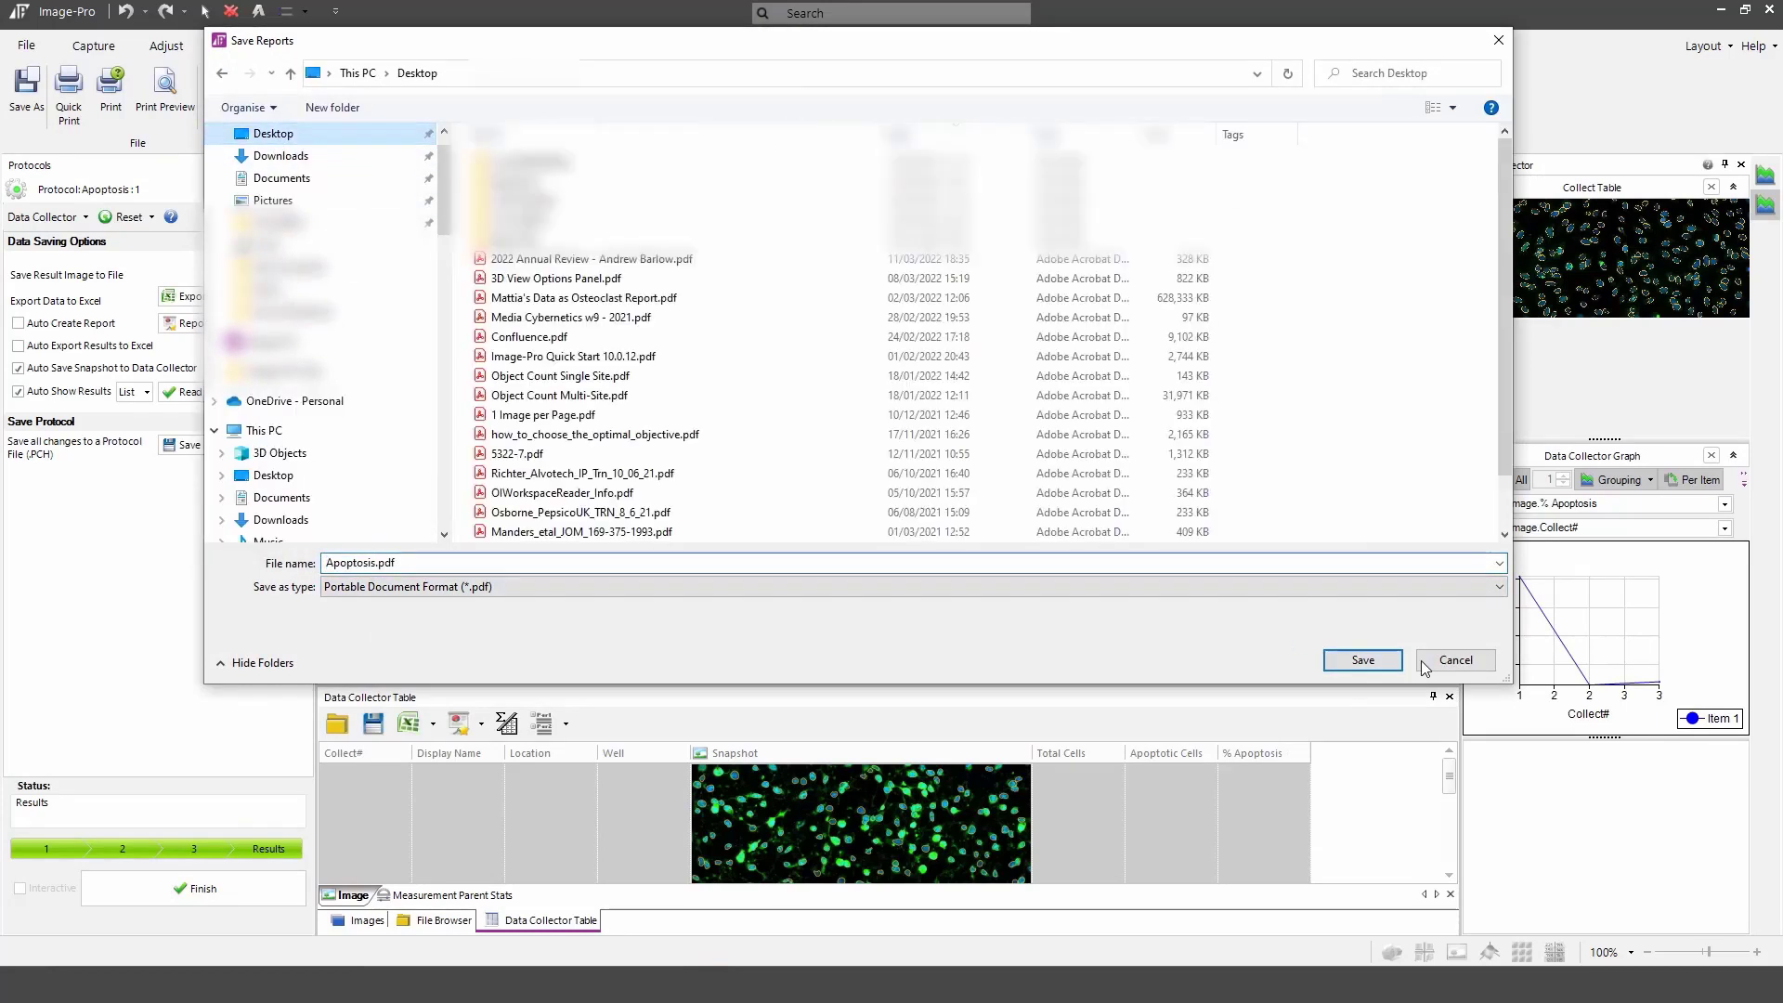
{"action": "left_click", "coordinate": [1362, 659]}
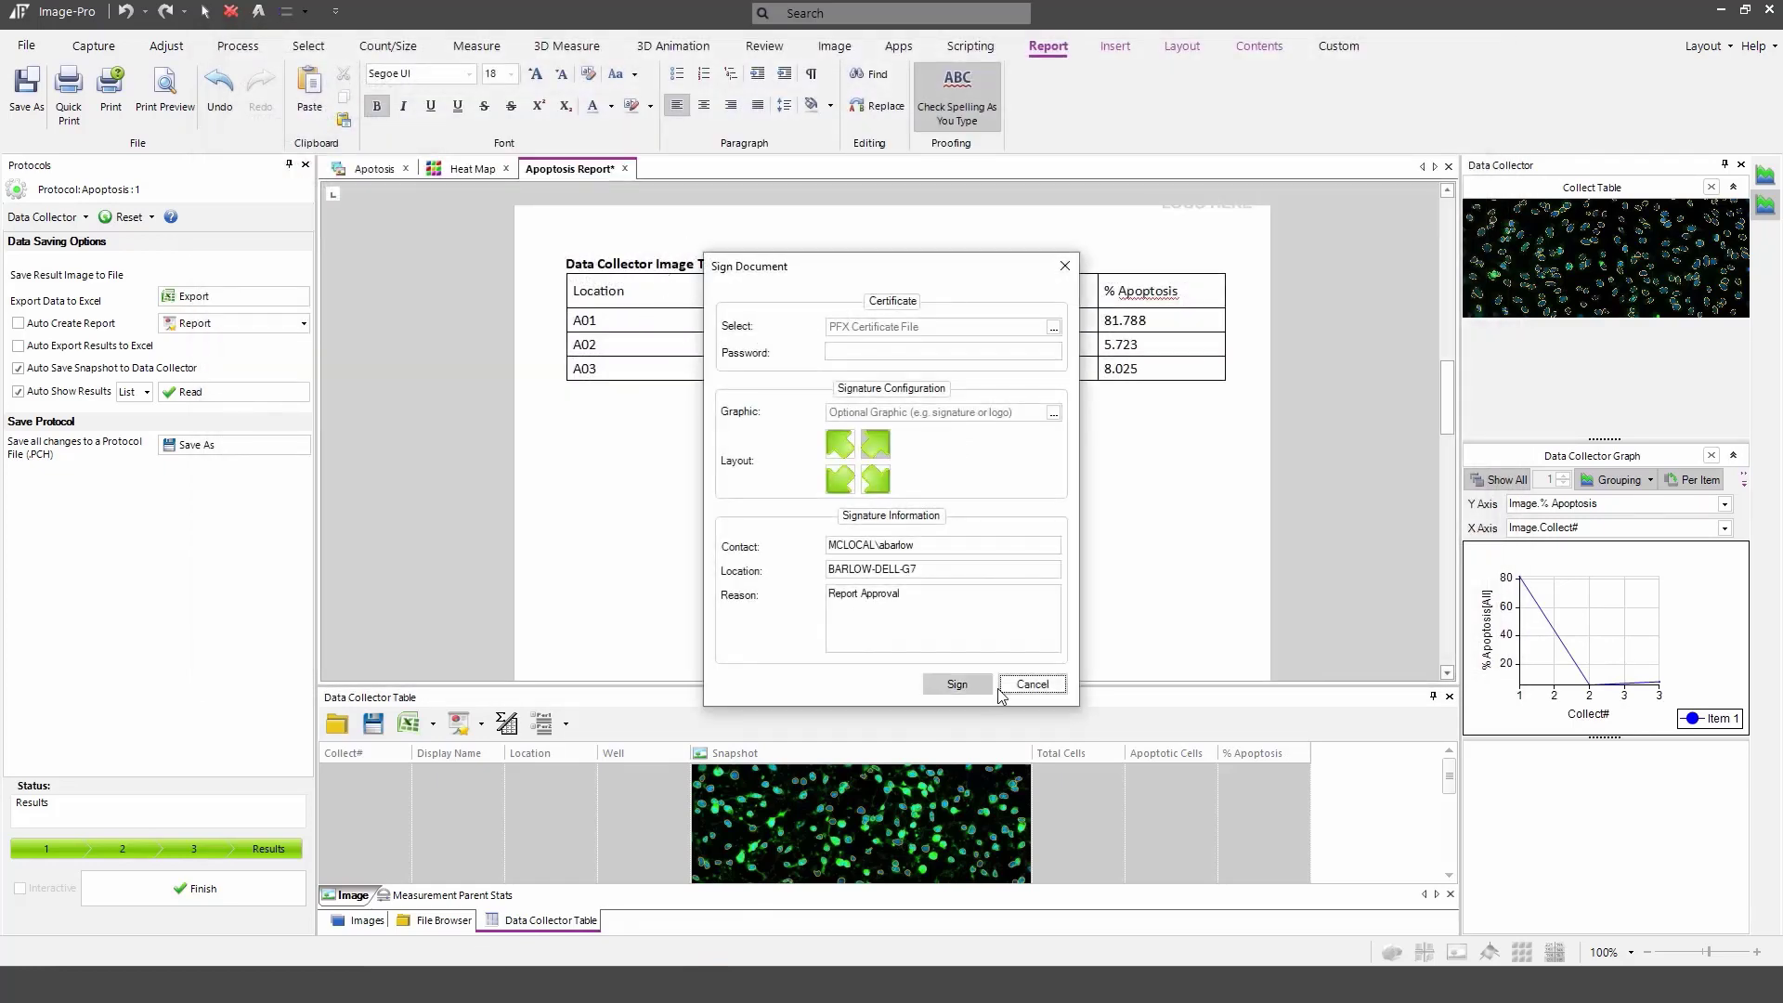
{"action": "left_click", "coordinate": [1003, 688]}
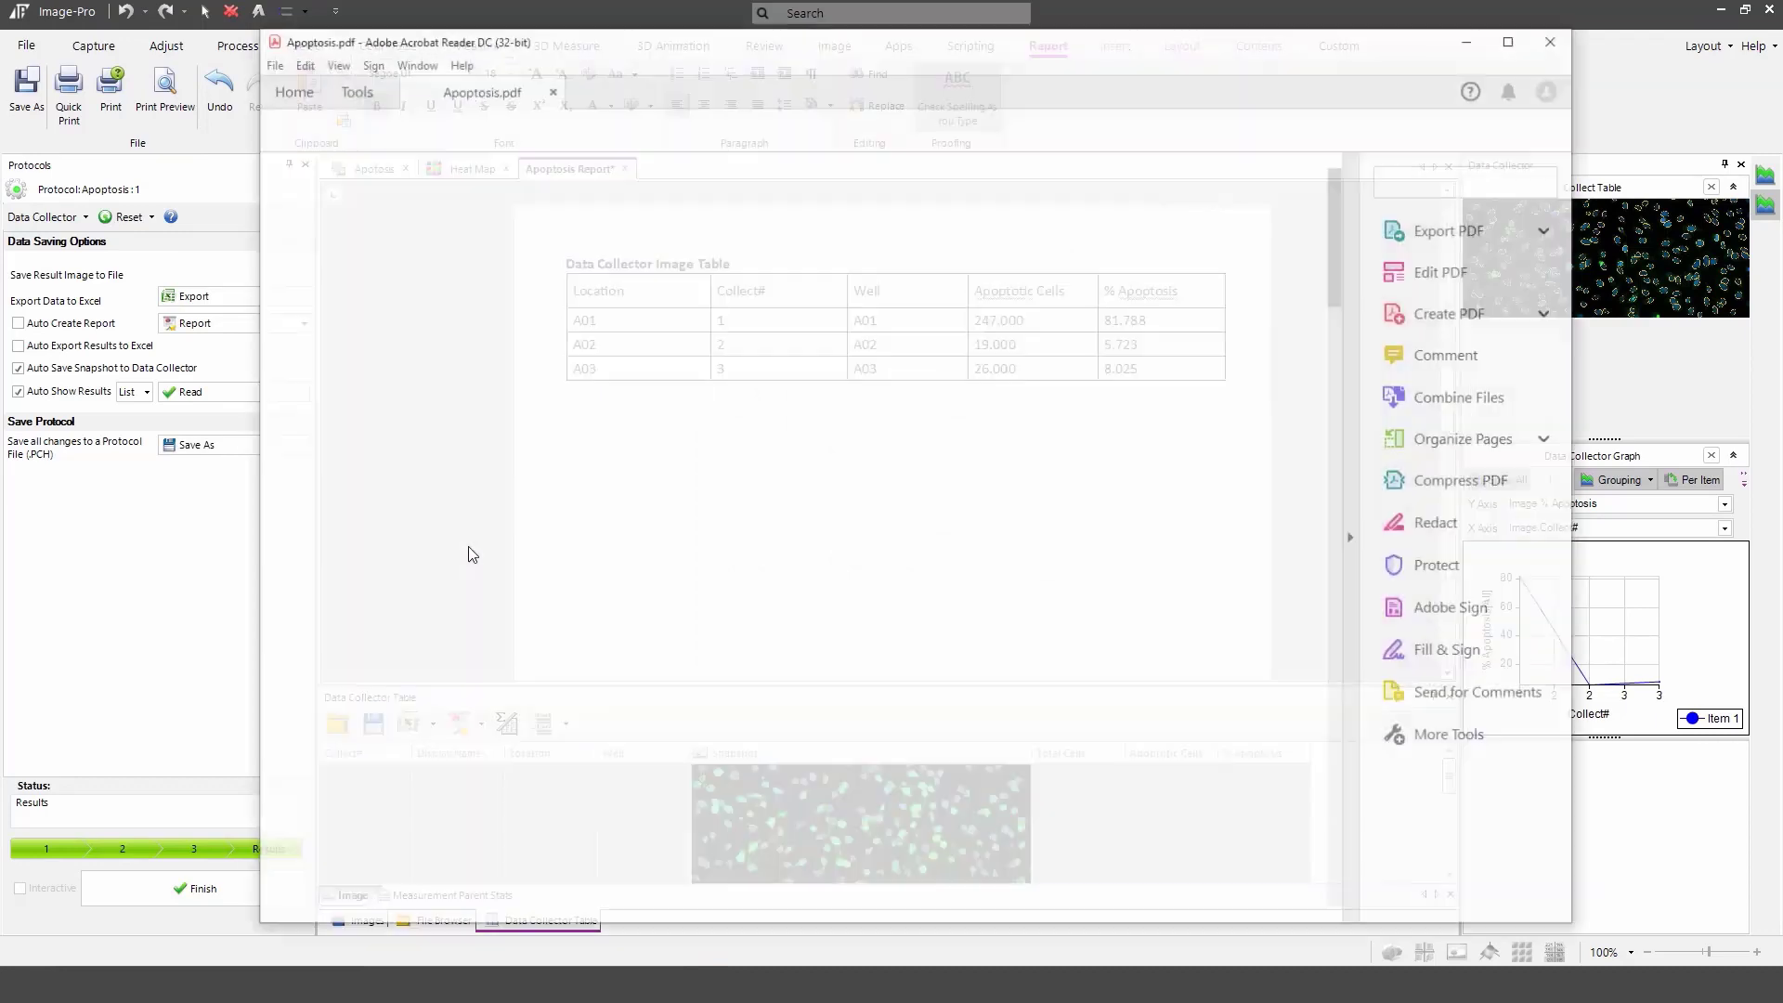
{"action": "scroll", "coordinate": [1080, 363], "scroll_direction": "down", "scroll_amount": 12}
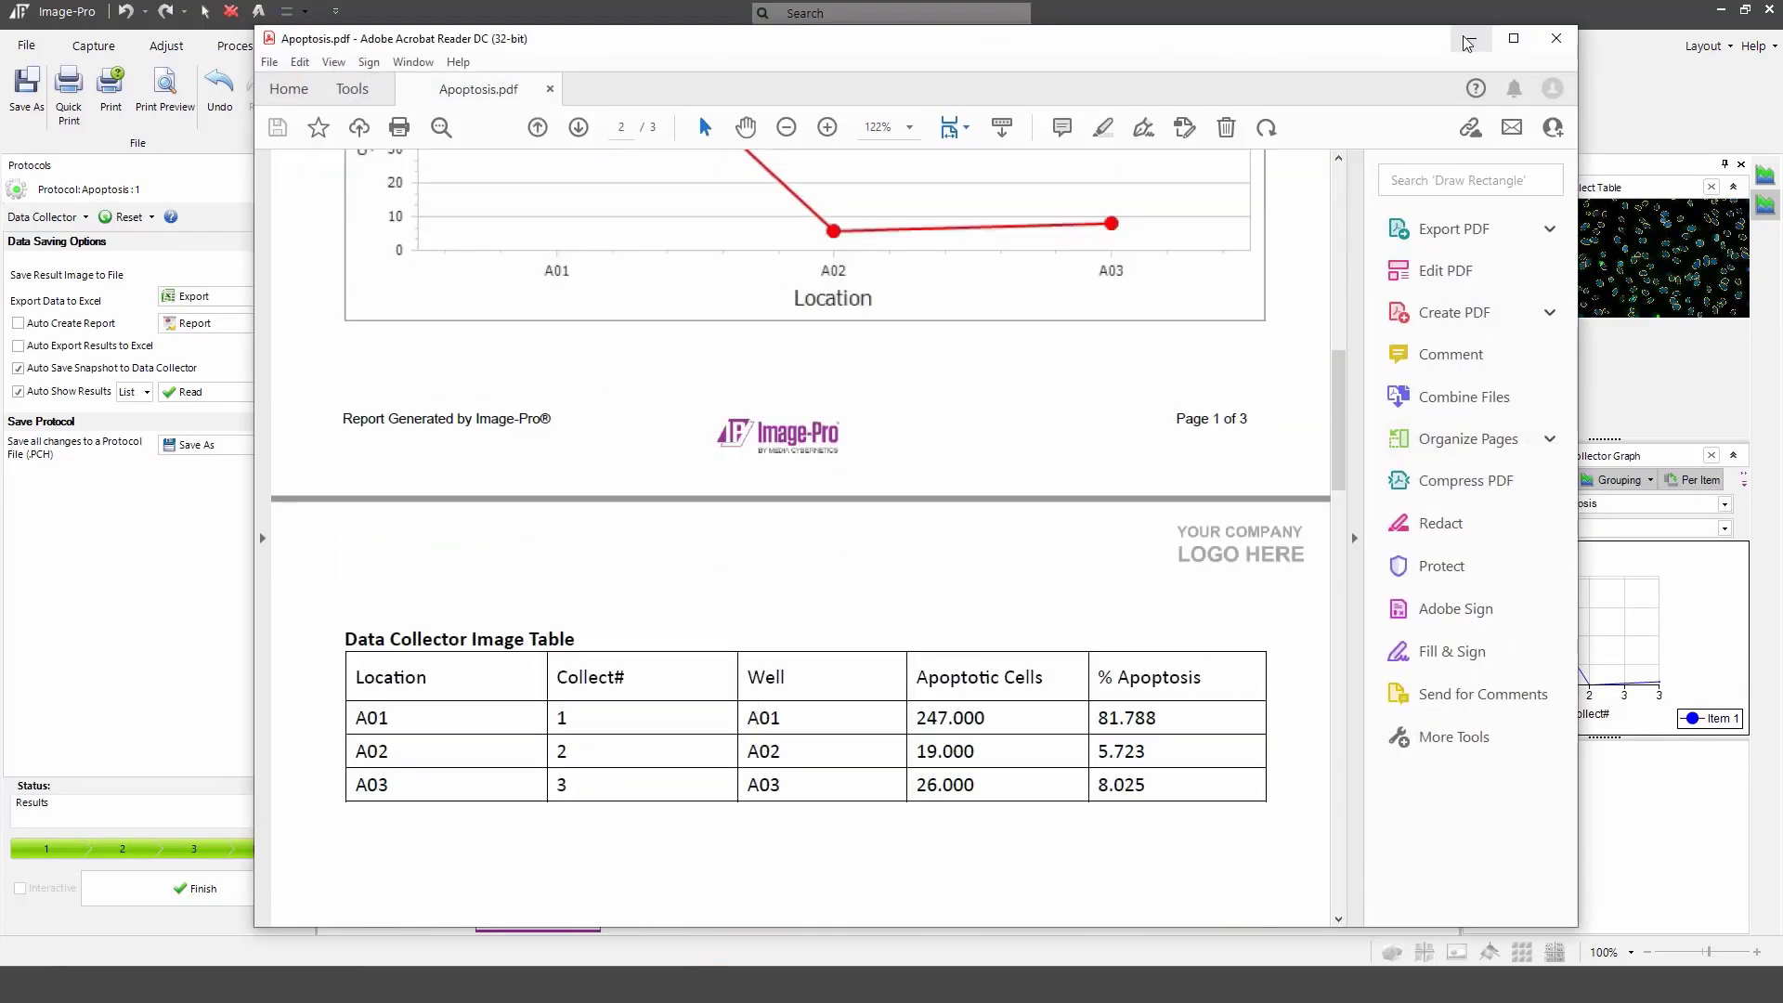
{"action": "left_click", "coordinate": [1557, 38]}
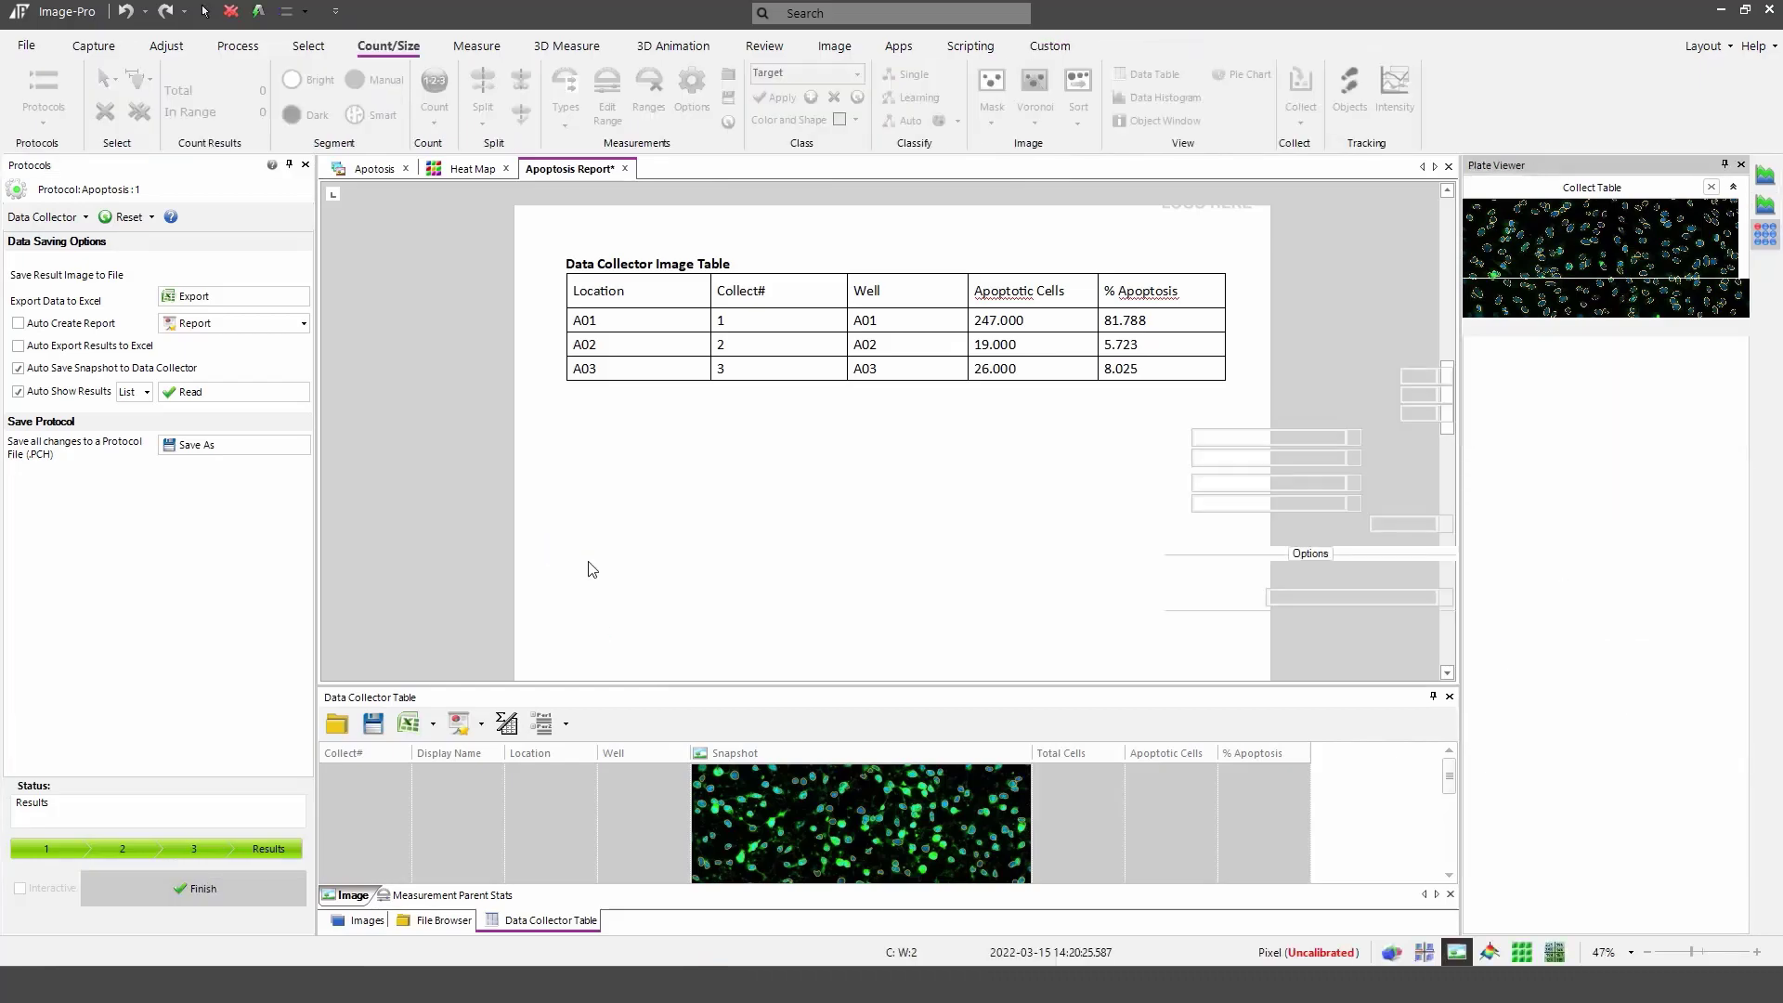